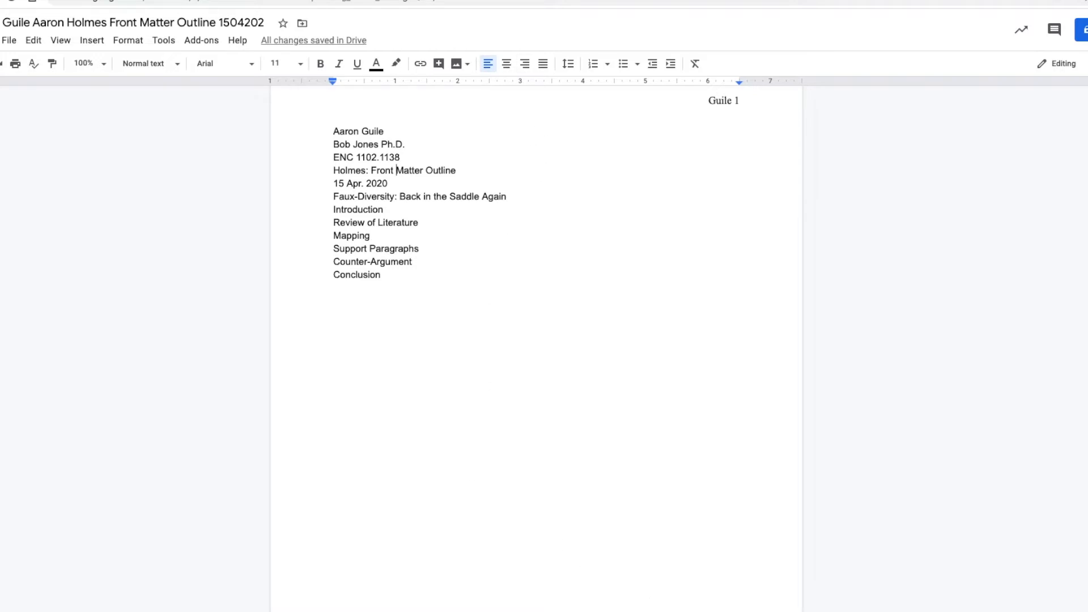
# Switch to the Canvas course site, open Full Outline.pdf from the course files, and examine the outline's paragraph structure.
pyautogui.click(573, 0)
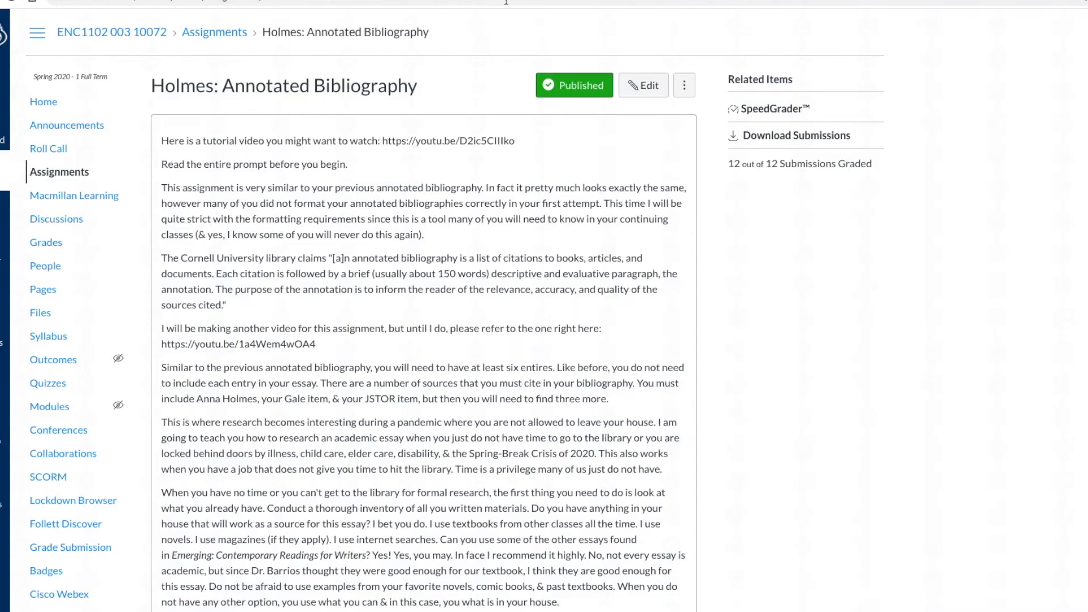
pyautogui.click(40, 313)
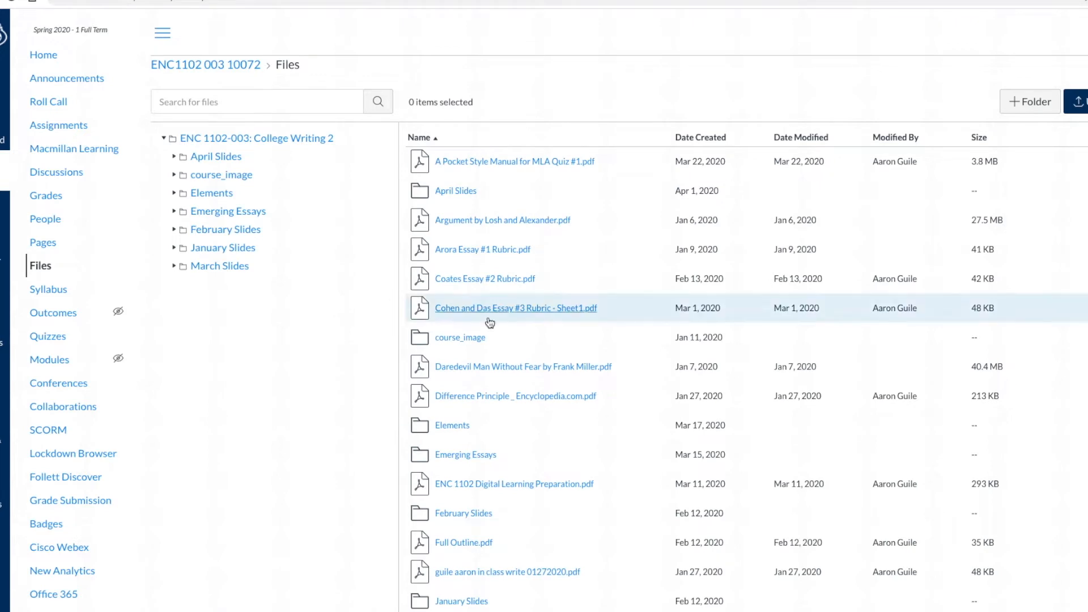
pyautogui.click(473, 542)
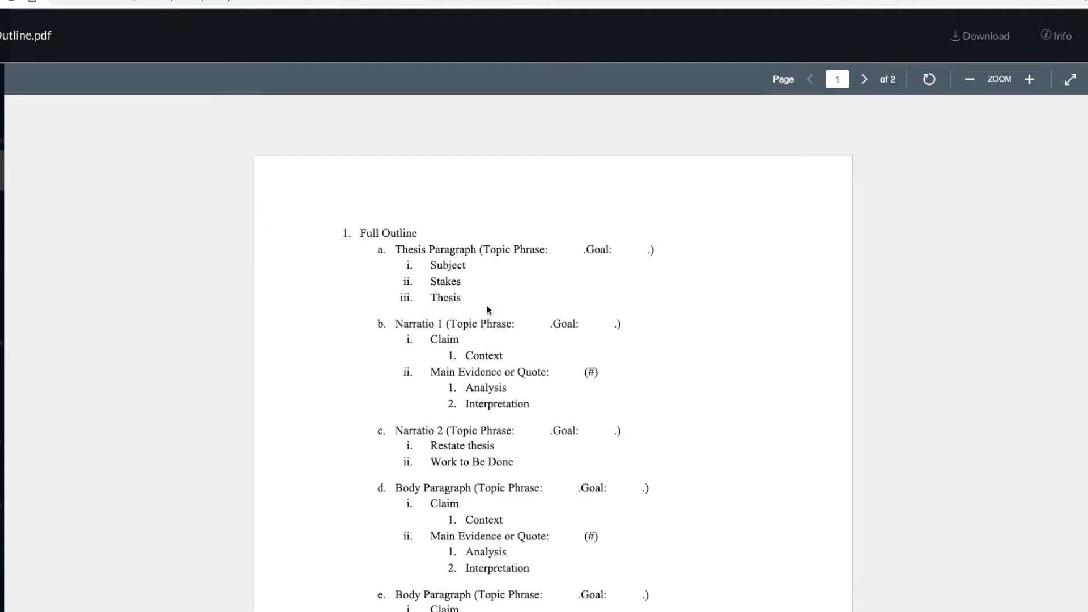
pyautogui.scroll(-6, 686, 344)
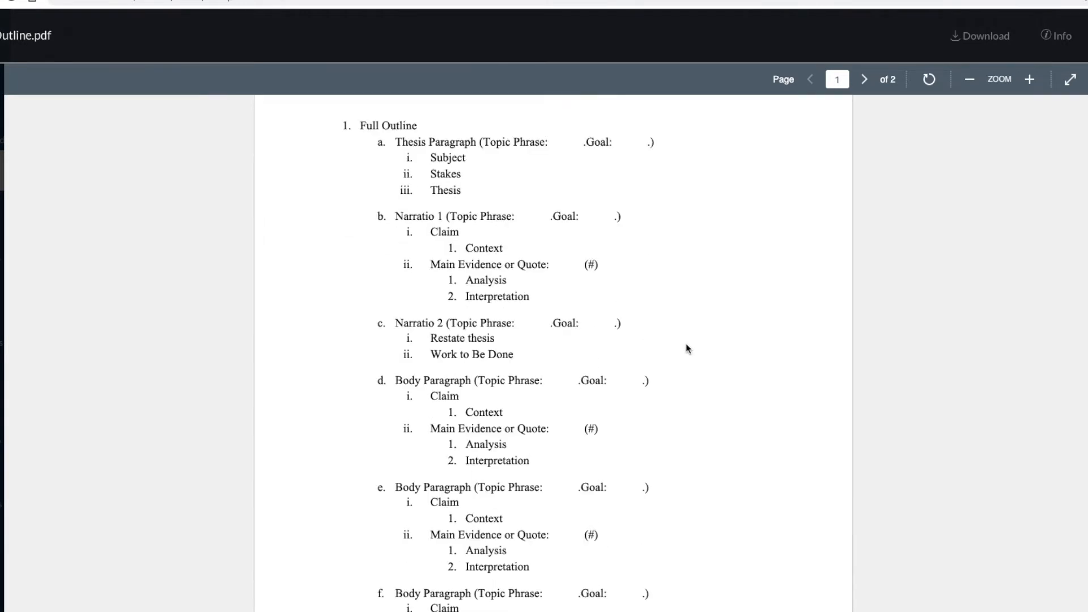
pyautogui.scroll(5, 685, 343)
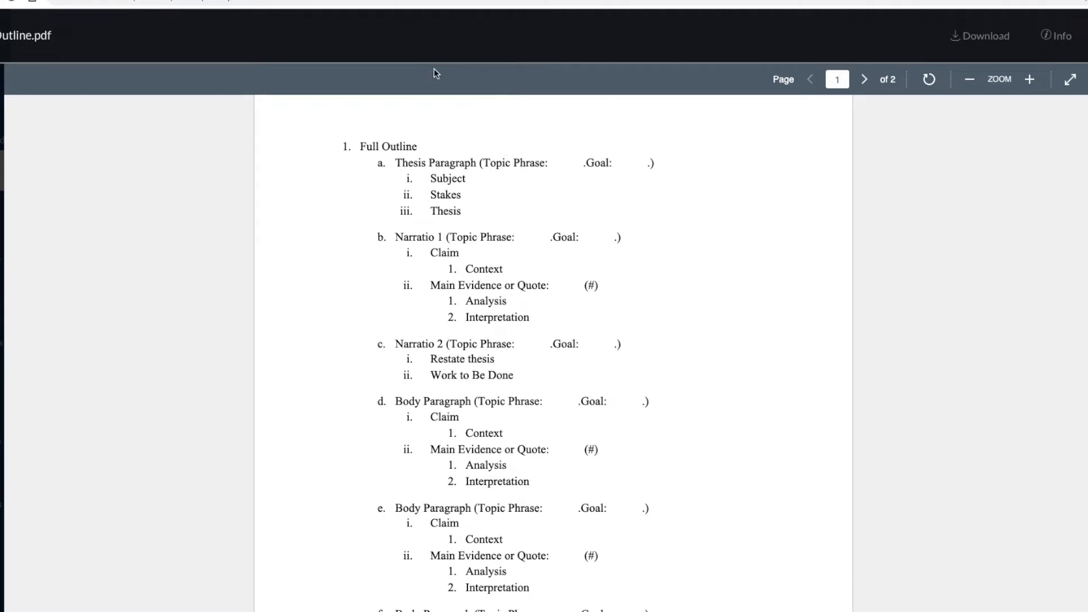
pyautogui.scroll(-1, 503, 279)
pyautogui.scroll(3, 538, 278)
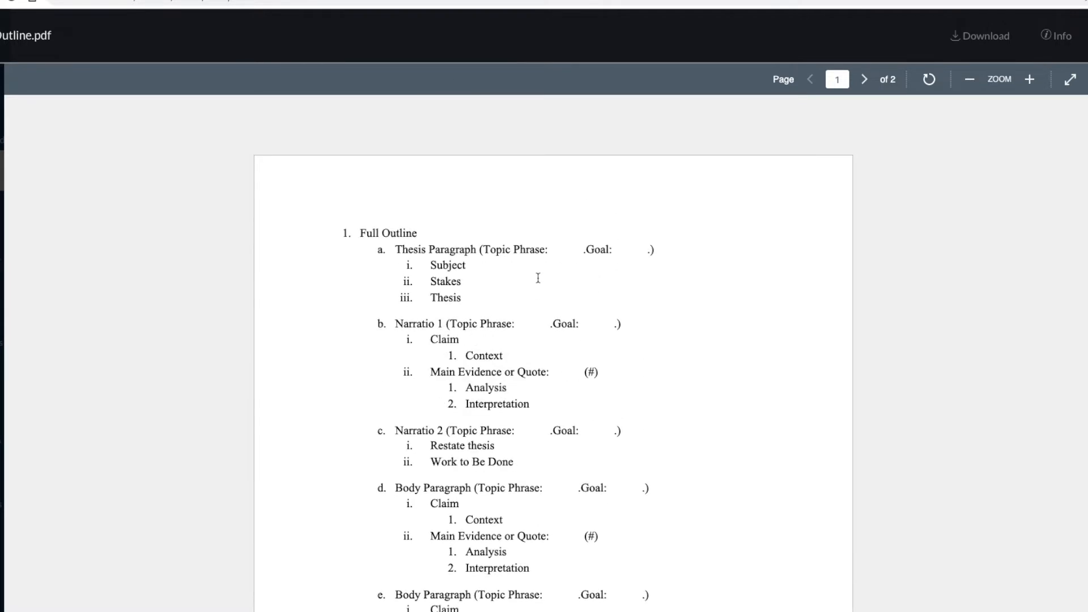
pyautogui.scroll(-1, 681, 228)
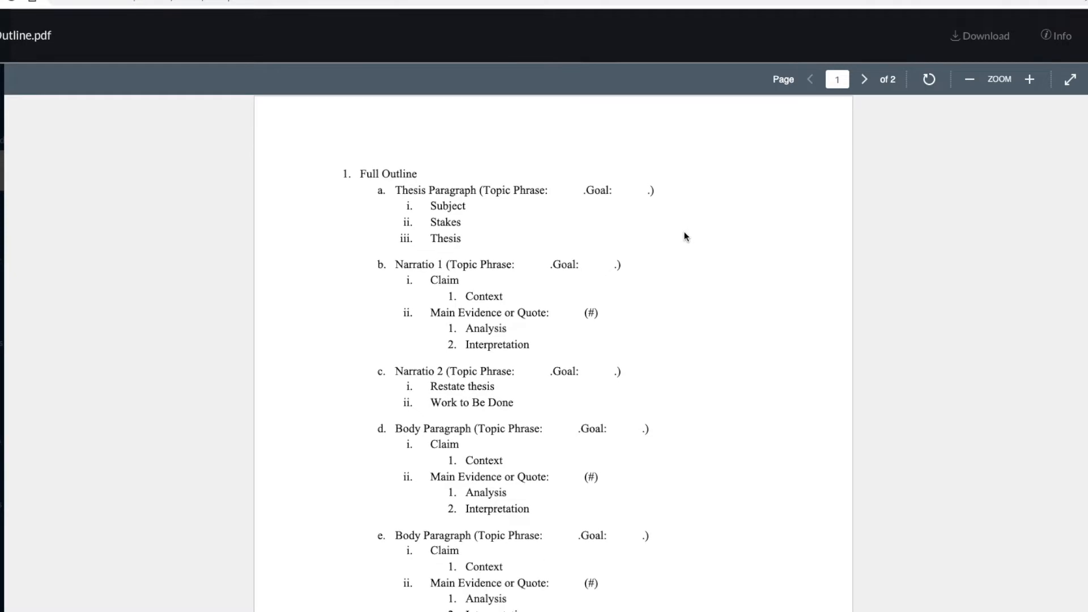
# Return to the Google Docs outline and set all of its body text to Times New Roman, size 12.
pyautogui.click(431, 0)
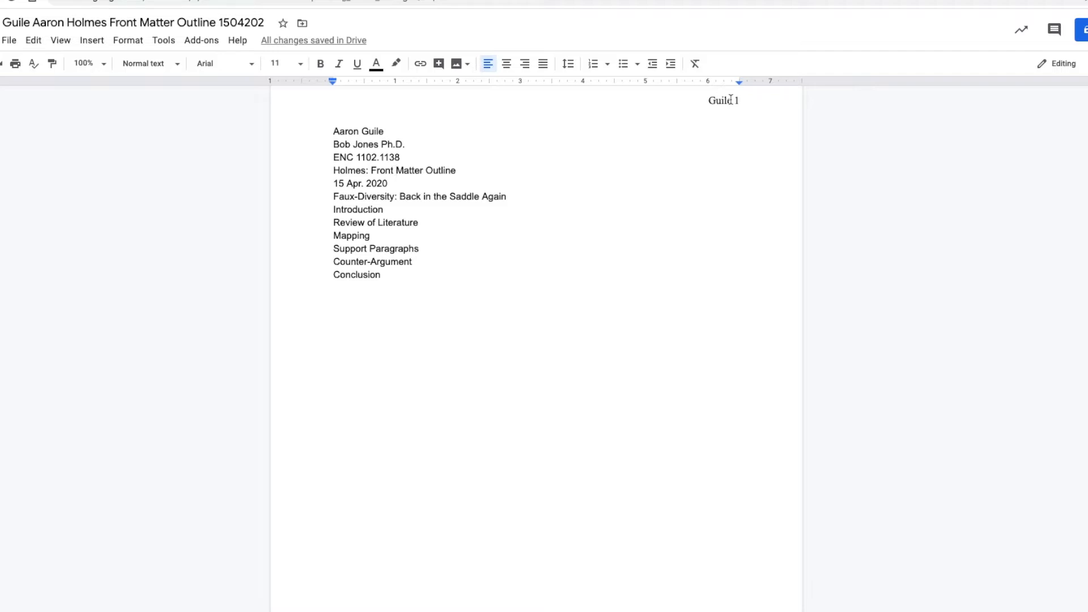
pyautogui.hotkey('ctrl', 'a')
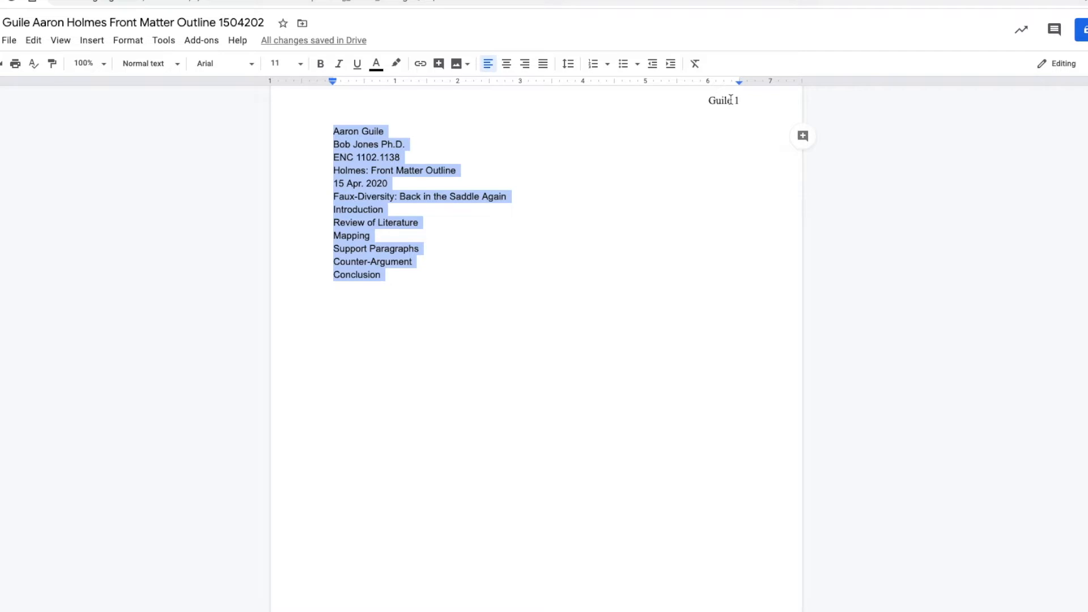
pyautogui.click(209, 67)
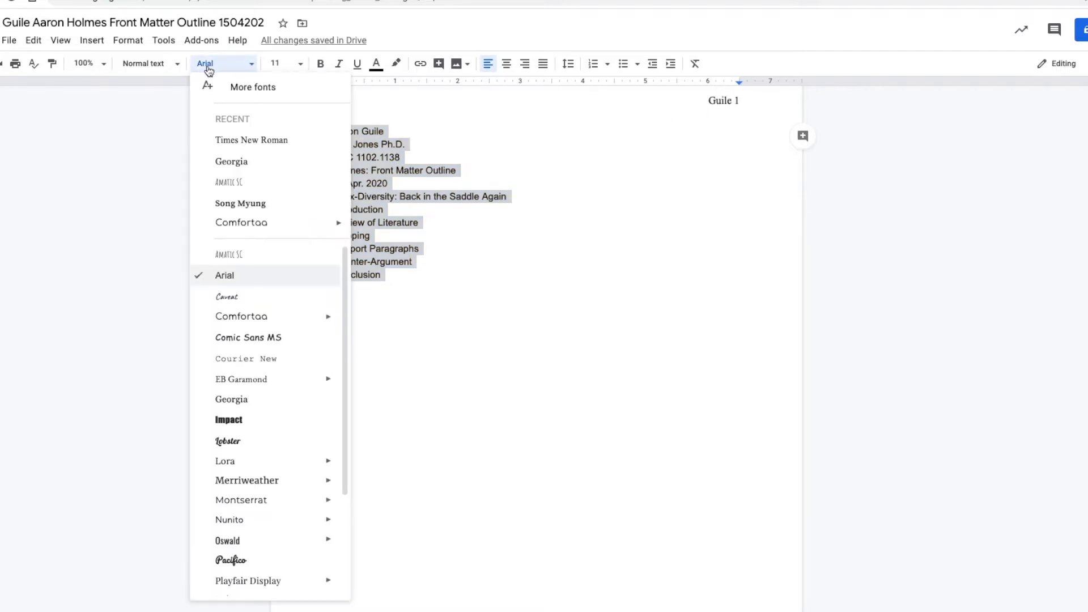
pyautogui.click(255, 141)
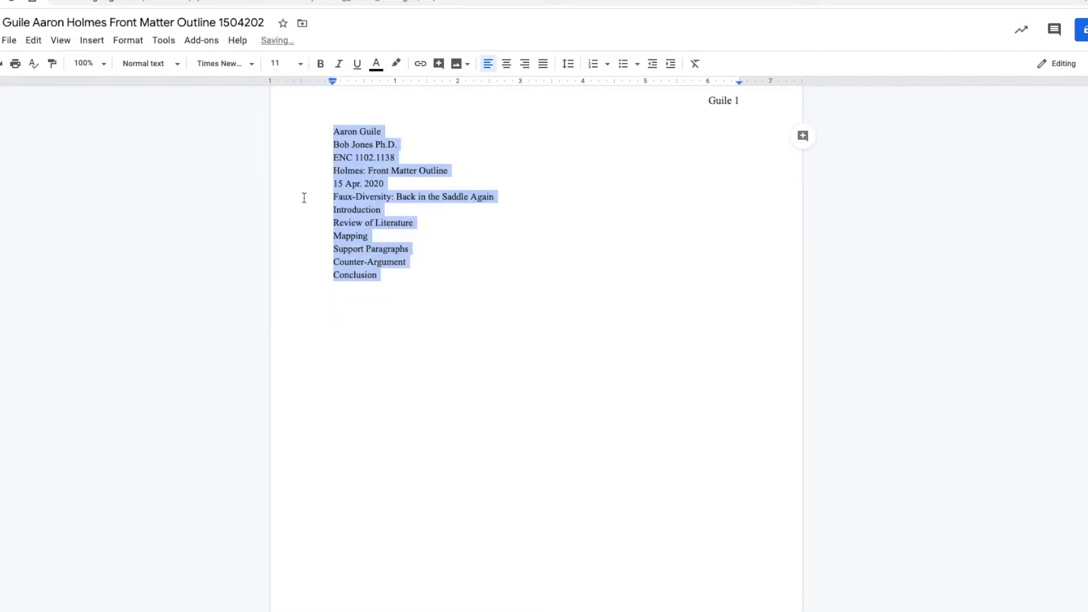
pyautogui.click(276, 63)
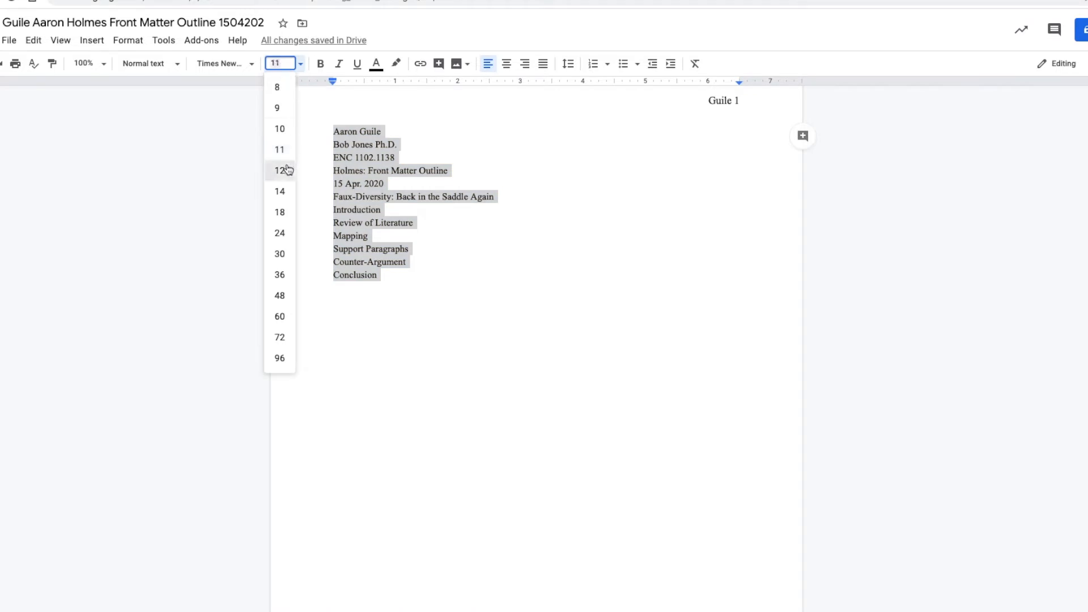
pyautogui.click(286, 170)
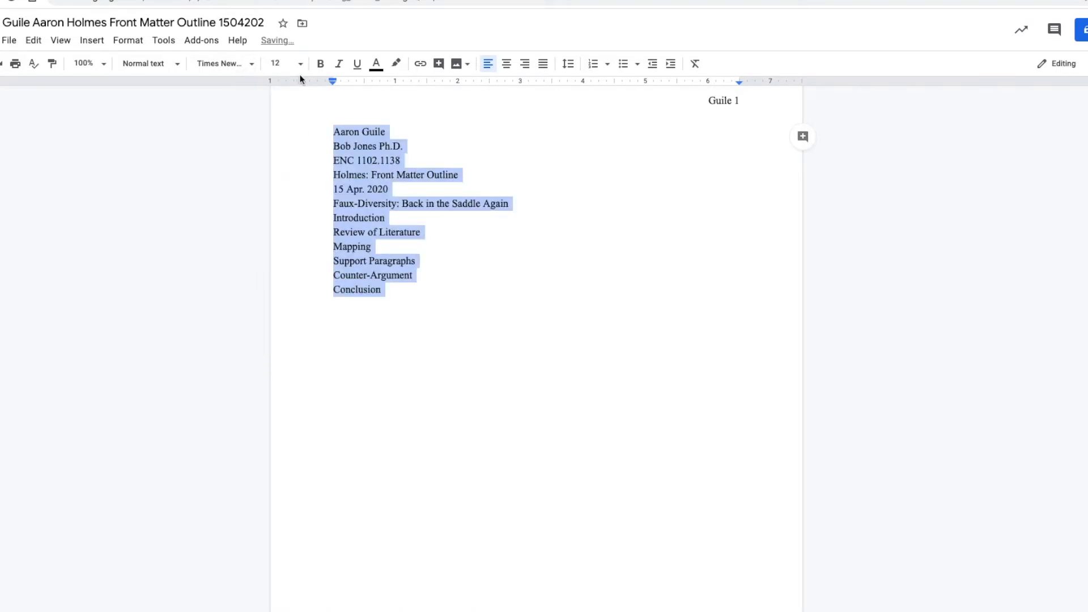
# Double-space all the body text, with 0 pt paragraph spacing before and after.
pyautogui.click(570, 71)
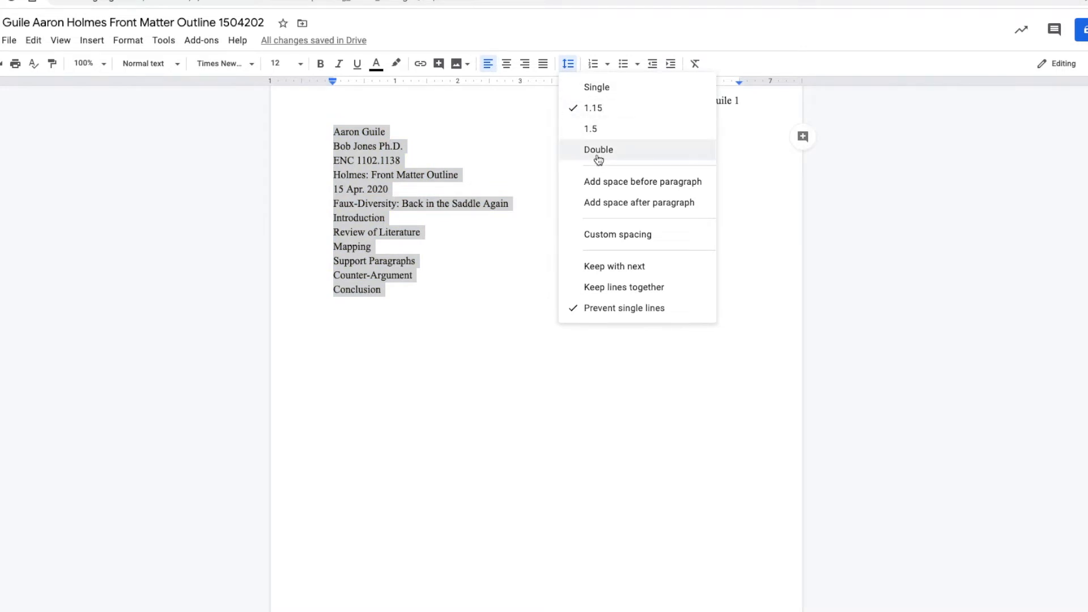
pyautogui.click(599, 161)
pyautogui.click(566, 66)
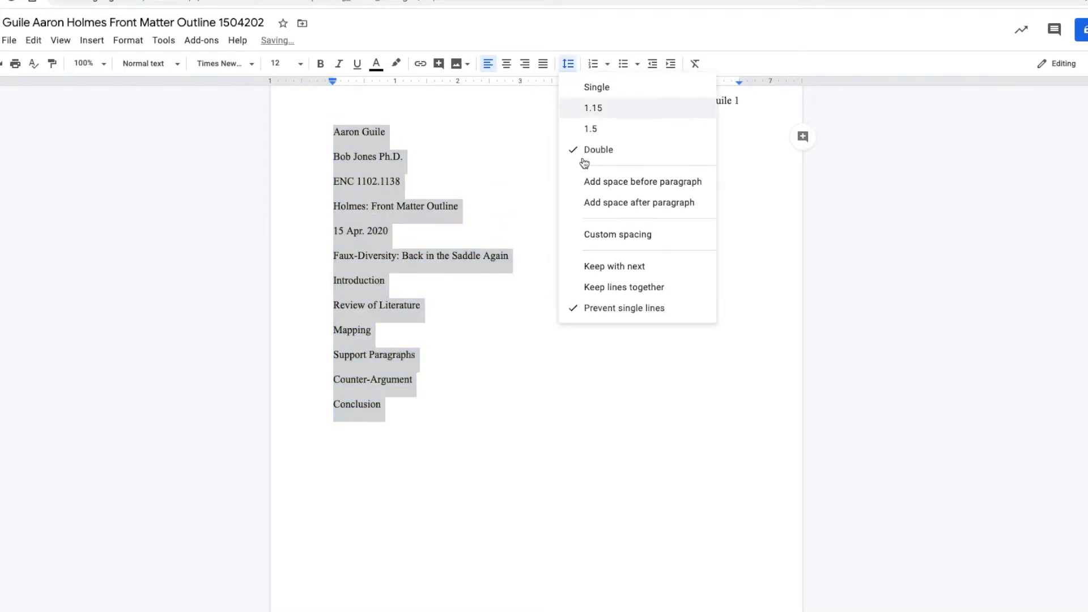
pyautogui.click(608, 235)
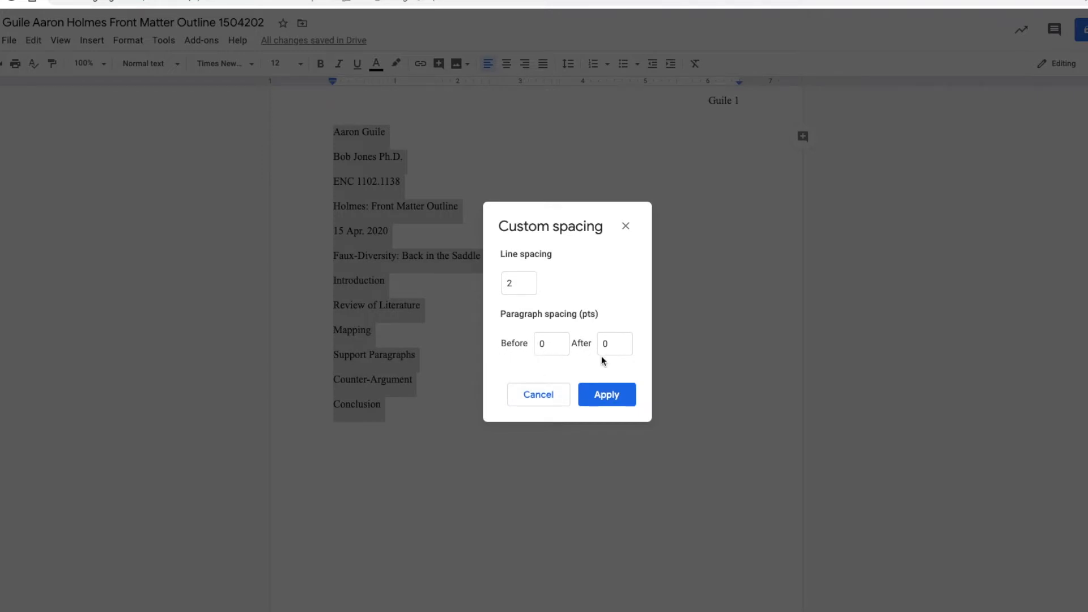
pyautogui.click(606, 408)
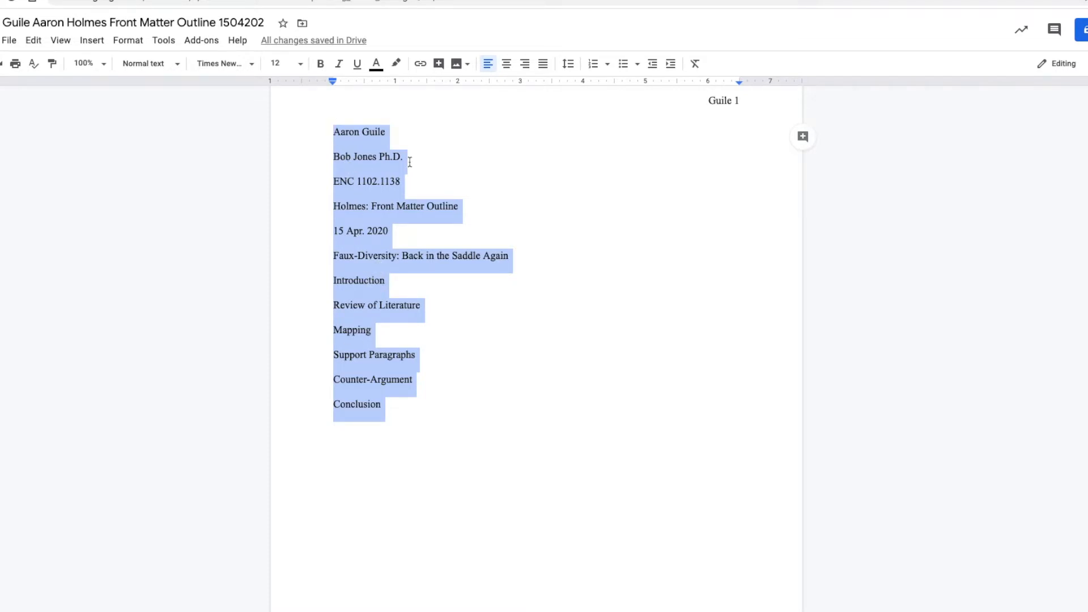
# Center the title line "Faux-Diversity: Back in the Saddle Again".
pyautogui.click(351, 157)
pyautogui.press('Down')
pyautogui.press('Down')
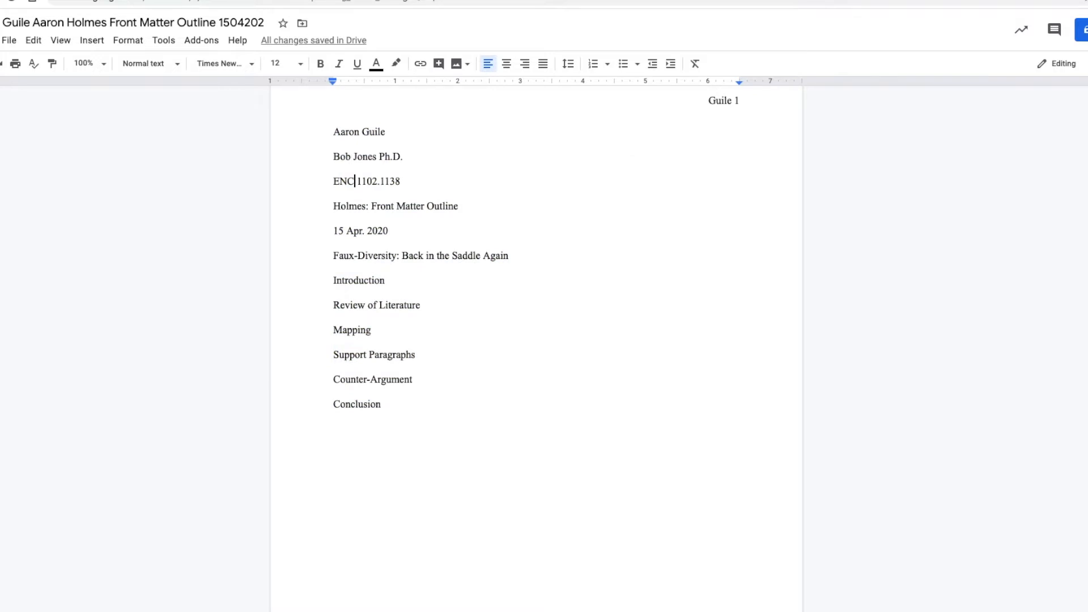
pyautogui.press('Down')
pyautogui.press('Down')
pyautogui.press('Home')
pyautogui.hotkey('shift', 'End')
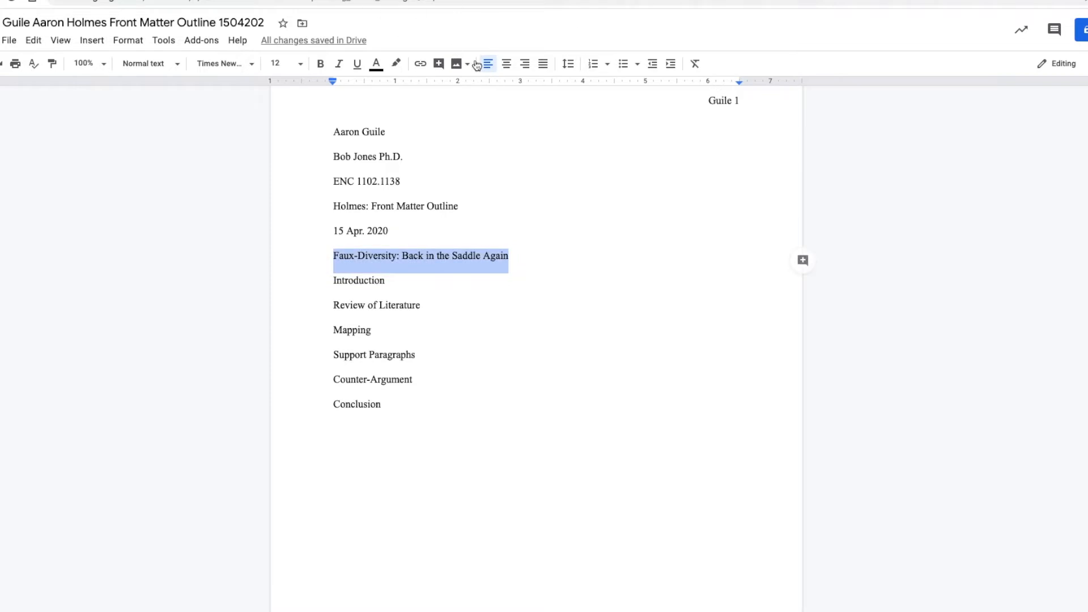
pyautogui.click(507, 64)
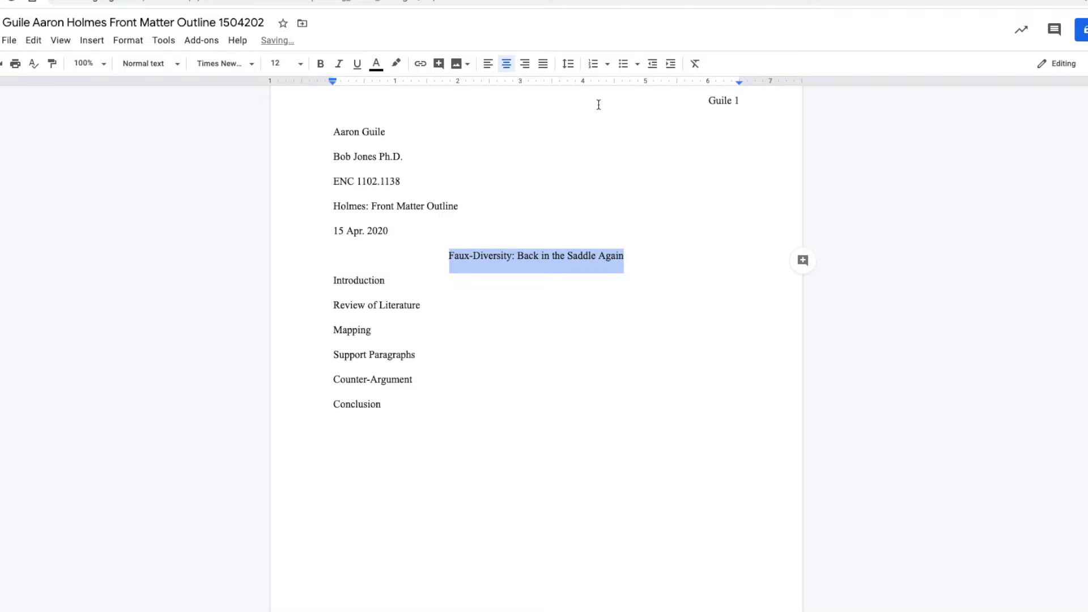
# Turn the Introduction line into item A of a lettered list.
pyautogui.press('Down')
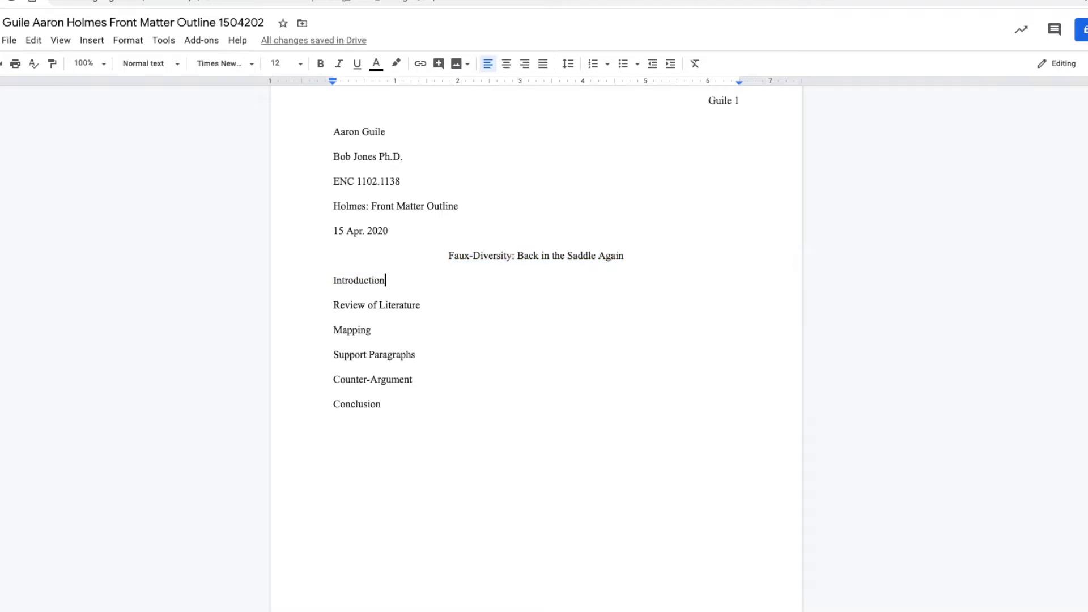
pyautogui.press('Left')
pyautogui.press('Left')
pyautogui.press('Left')
pyautogui.press('Left')
pyautogui.press('Left')
pyautogui.press('Left')
pyautogui.press('Left')
pyautogui.press('Left')
pyautogui.press('Left')
pyautogui.press('Left')
pyautogui.press('Left')
pyautogui.press('Left')
pyautogui.write('A.')
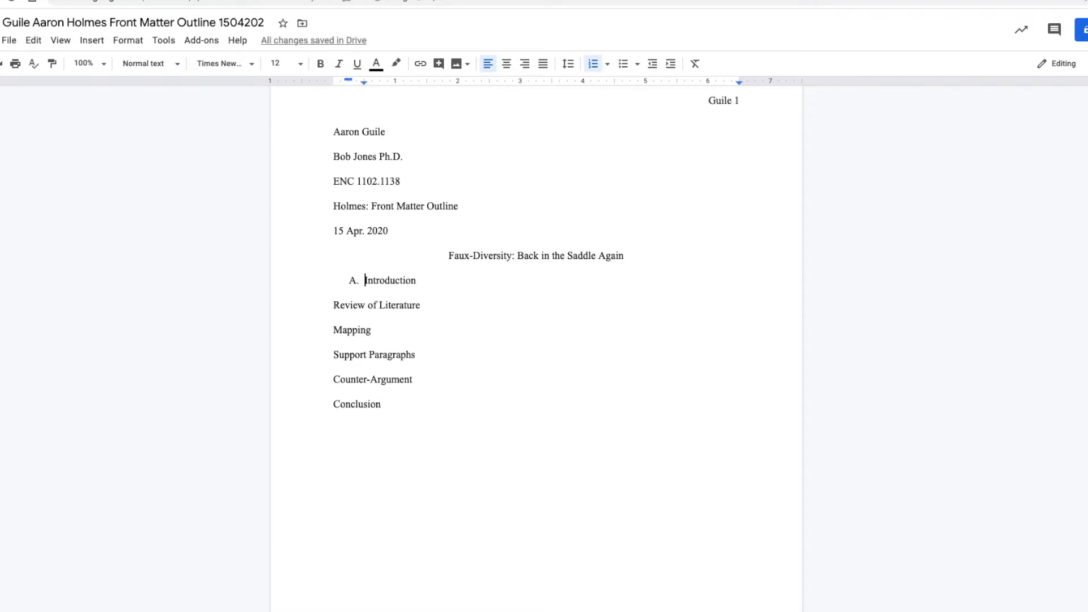
# Bring the Review of Literature line into the lettered list as item B.
pyautogui.press('Right')
pyautogui.press('Right')
pyautogui.press('Right')
pyautogui.press('Right')
pyautogui.press('Right')
pyautogui.press('Right')
pyautogui.press('Right')
pyautogui.press('Right')
pyautogui.press('Right')
pyautogui.press('Right')
pyautogui.press('Right')
pyautogui.press('Right')
pyautogui.press('Right')
pyautogui.press('BackSpace')
pyautogui.press('Return')
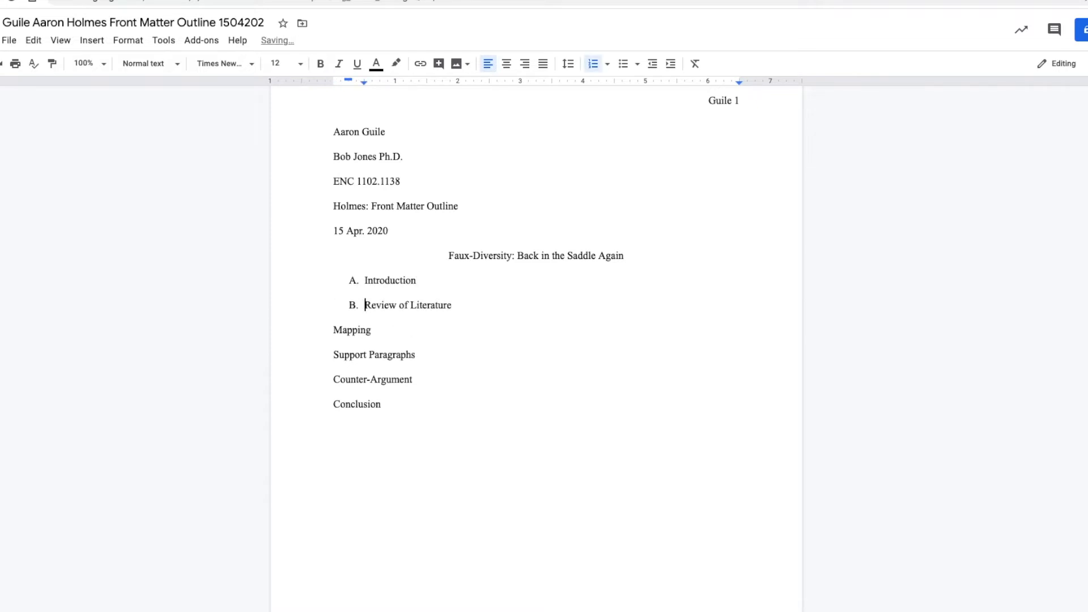
pyautogui.press('BackSpace')
pyautogui.press('BackSpace')
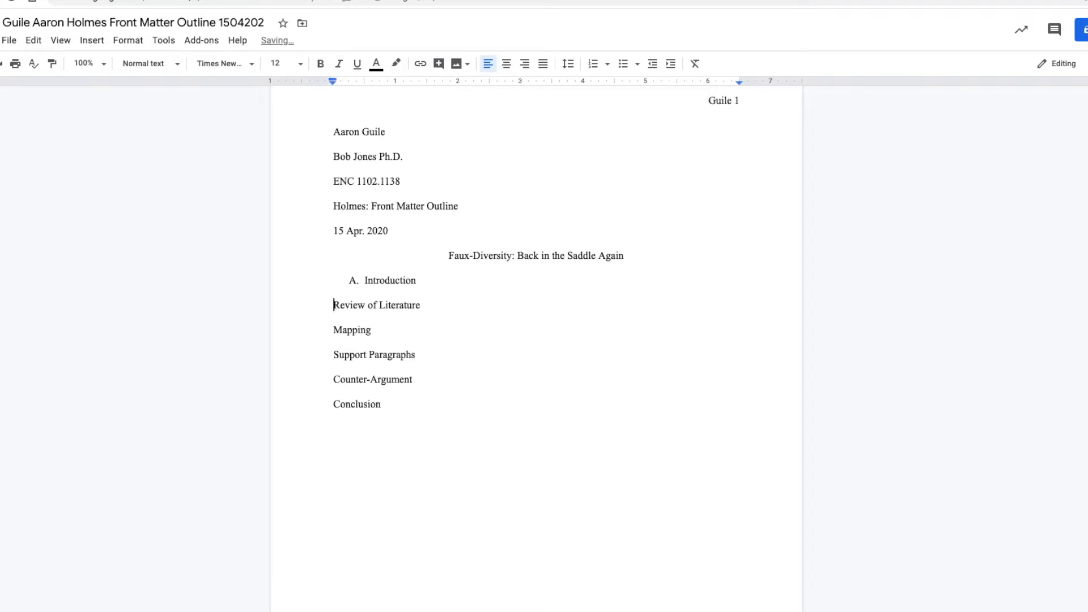
pyautogui.press('BackSpace')
pyautogui.press('Return')
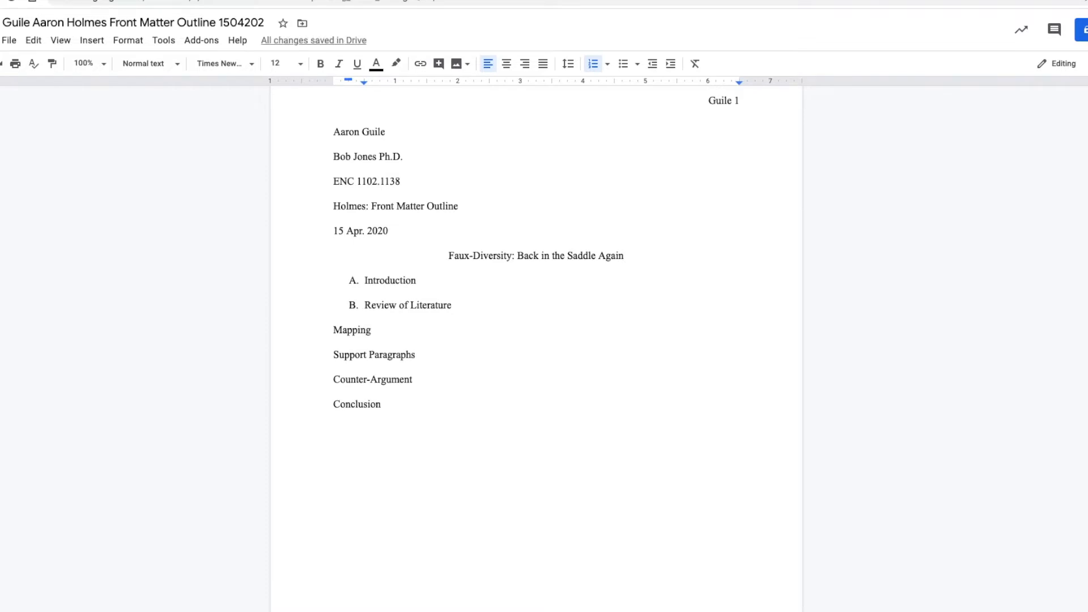
# Bring the Mapping line into the lettered list as item C.
pyautogui.press('Right')
pyautogui.press('Right')
pyautogui.press('Right')
pyautogui.press('Right')
pyautogui.press('Right')
pyautogui.press('Right')
pyautogui.press('Right')
pyautogui.press('Right')
pyautogui.press('Right')
pyautogui.press('Right')
pyautogui.press('Right')
pyautogui.press('Right')
pyautogui.press('Right')
pyautogui.press('Right')
pyautogui.press('Right')
pyautogui.press('Right')
pyautogui.press('Right')
pyautogui.press('Right')
pyautogui.press('Right')
pyautogui.press('Right')
pyautogui.press('Right')
pyautogui.press('BackSpace')
pyautogui.press('Return')
# Bring the Support Paragraphs line into the lettered list as item D.
pyautogui.press('Right')
pyautogui.press('Right')
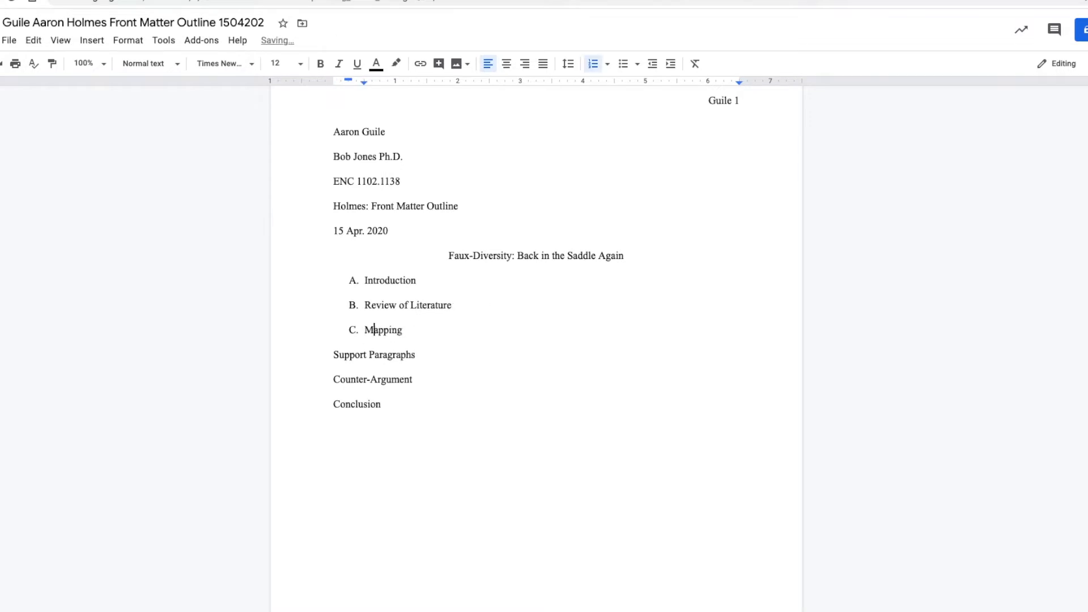
pyautogui.press('Right')
pyautogui.press('Right')
pyautogui.press('Right')
pyautogui.press('Right')
pyautogui.press('Right')
pyautogui.press('Right')
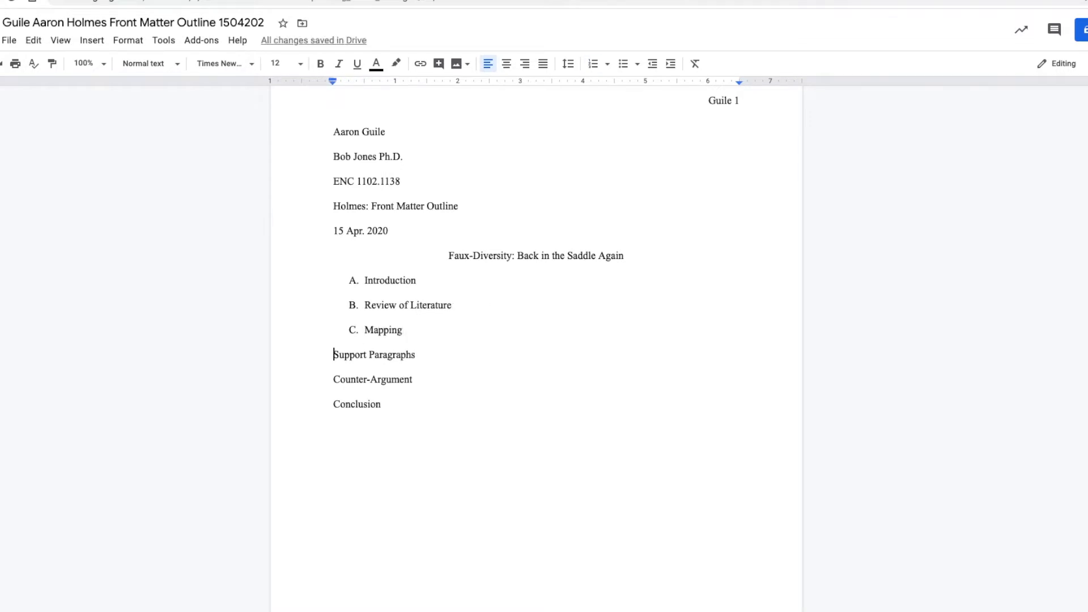
pyautogui.press('BackSpace')
pyautogui.press('Return')
# Bring the Counter-Argument line into the lettered list as item E.
pyautogui.press('Right')
pyautogui.press('Right')
pyautogui.press('Right')
pyautogui.press('Right')
pyautogui.press('Right')
pyautogui.press('Right')
pyautogui.press('Right')
pyautogui.press('Right')
pyautogui.press('Right')
pyautogui.press('Right')
pyautogui.press('Right')
pyautogui.press('Right')
pyautogui.press('Right')
pyautogui.press('Right')
pyautogui.press('Right')
pyautogui.press('Right')
pyautogui.press('Right')
pyautogui.press('Right')
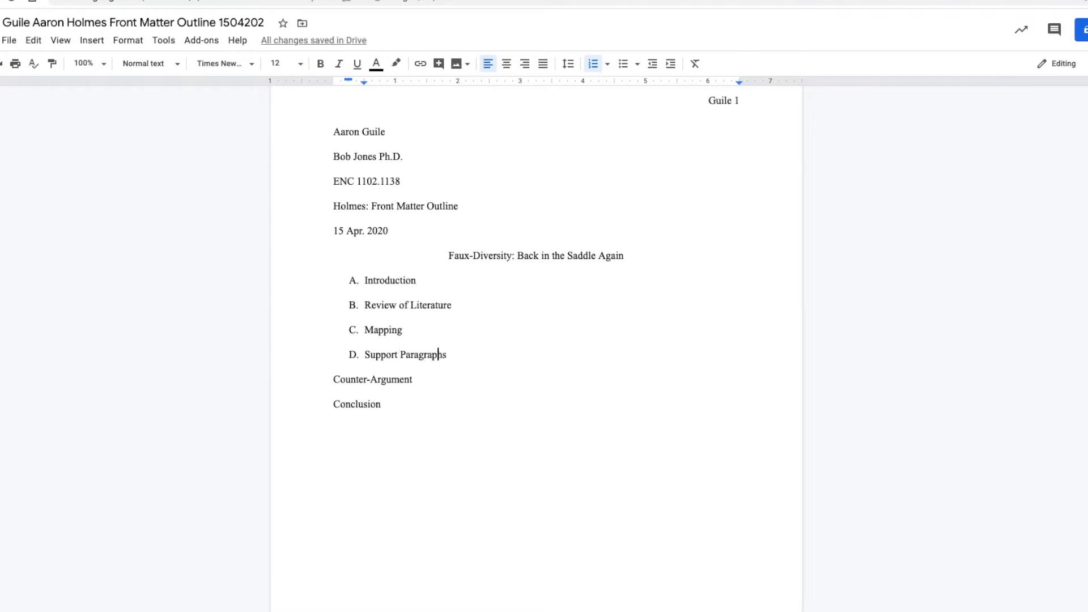
pyautogui.press('Right')
pyautogui.press('BackSpace')
pyautogui.press('Return')
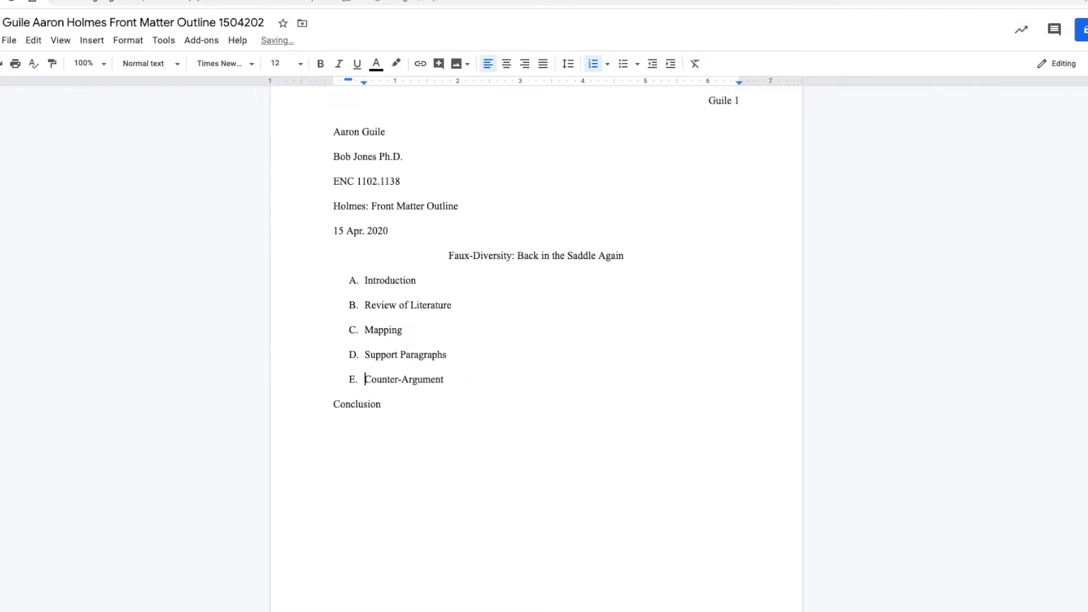
# Bring the Conclusion line into the lettered list as item F.
pyautogui.press('Right')
pyautogui.press('Right')
pyautogui.press('Right')
pyautogui.press('Right')
pyautogui.press('Right')
pyautogui.press('Right')
pyautogui.press('Right')
pyautogui.press('Right')
pyautogui.press('Right')
pyautogui.press('Right')
pyautogui.press('Right')
pyautogui.press('Right')
pyautogui.press('Right')
pyautogui.press('Right')
pyautogui.press('Right')
pyautogui.press('Right')
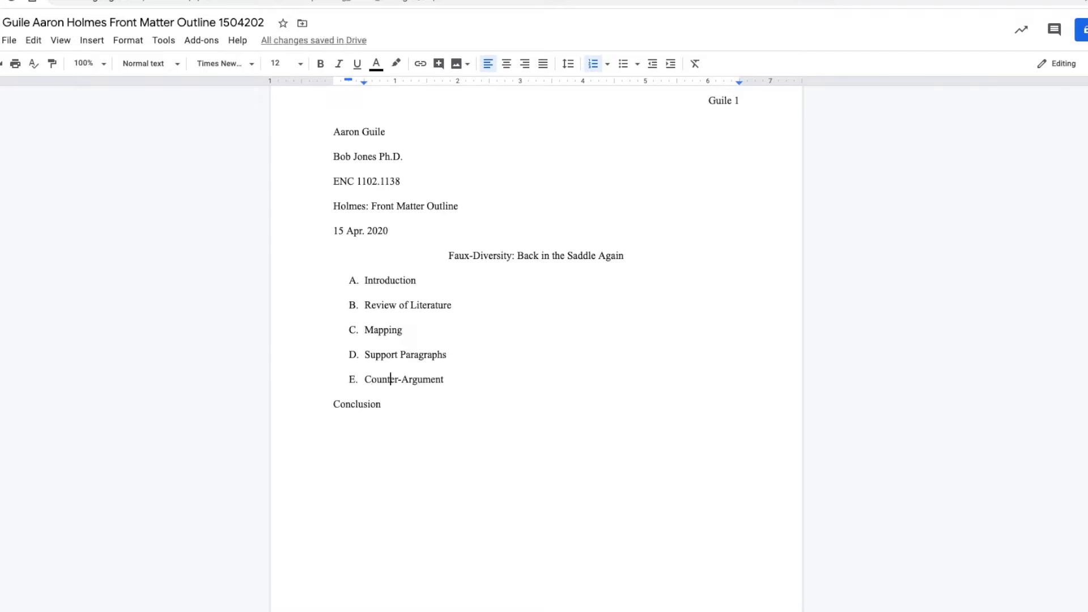
pyautogui.press('Right')
pyautogui.press('Right')
pyautogui.press('BackSpace')
pyautogui.press('Return')
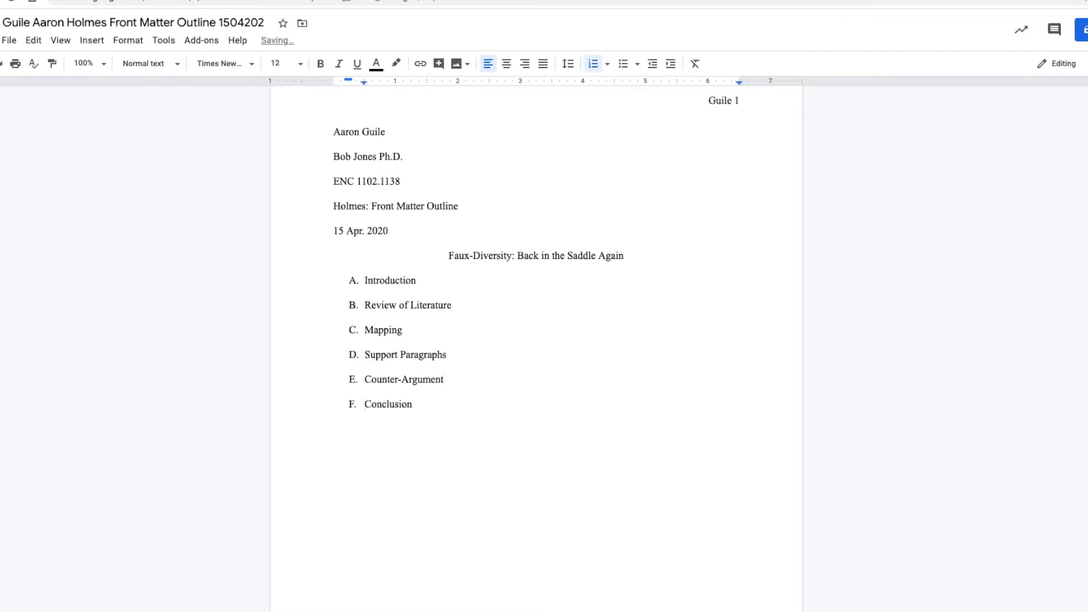
# Insert an empty list item below Introduction and indent it one level as its sub-item.
pyautogui.press('Up')
pyautogui.press('Up')
pyautogui.press('Up')
pyautogui.press('Up')
pyautogui.press('Up')
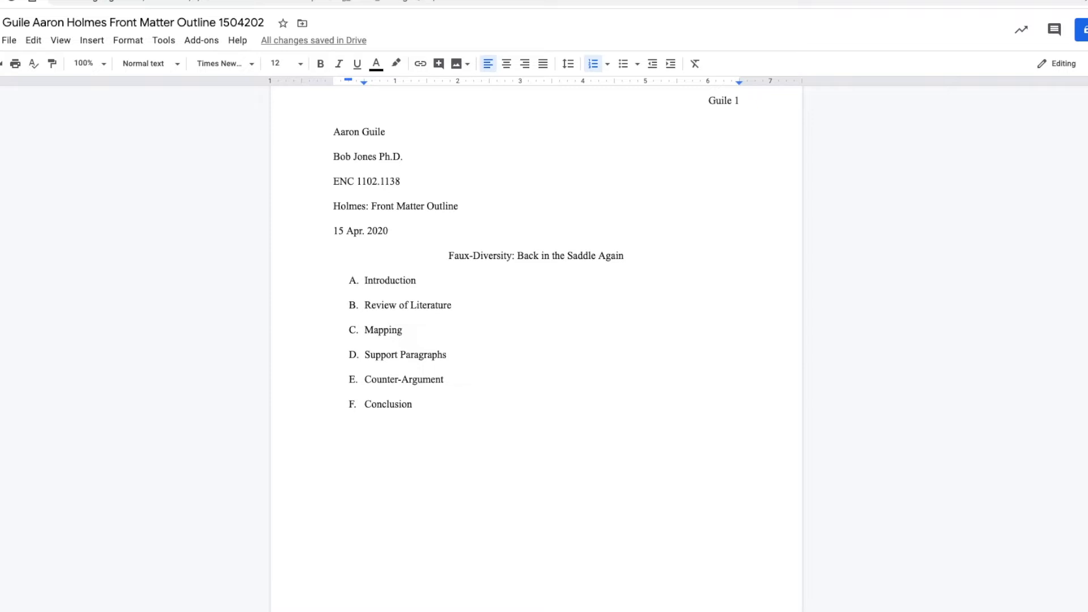
pyautogui.press('Right')
pyautogui.press('Right')
pyautogui.press('Right')
pyautogui.press('Right')
pyautogui.press('Right')
pyautogui.press('Right')
pyautogui.press('Right')
pyautogui.press('Right')
pyautogui.press('Right')
pyautogui.press('Right')
pyautogui.press('Right')
pyautogui.press('Right')
pyautogui.press('Return')
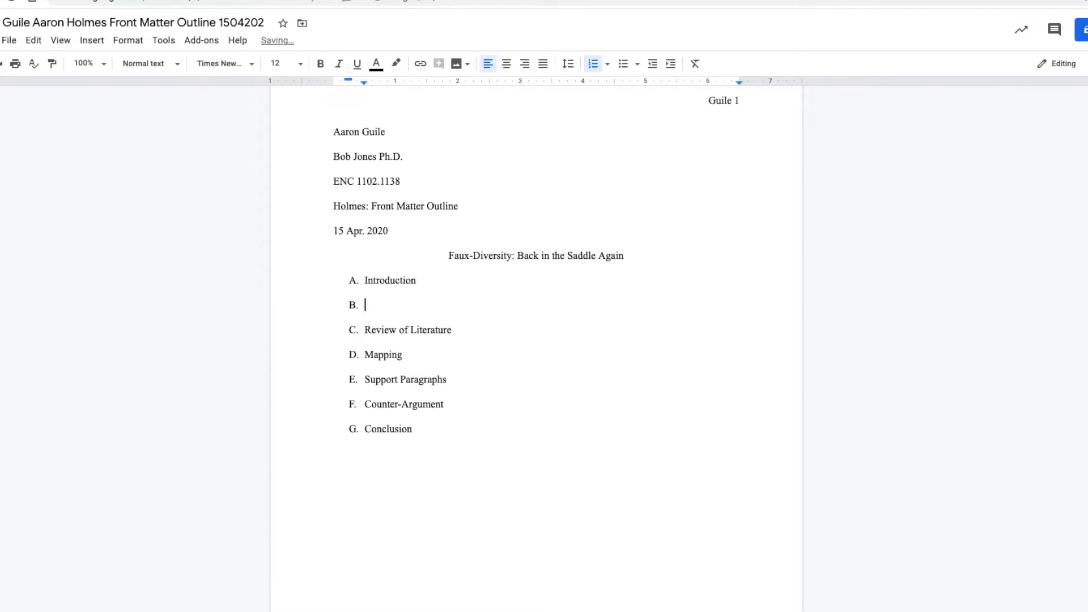
pyautogui.press('Tab')
pyautogui.hotkey('shift', 'Tab')
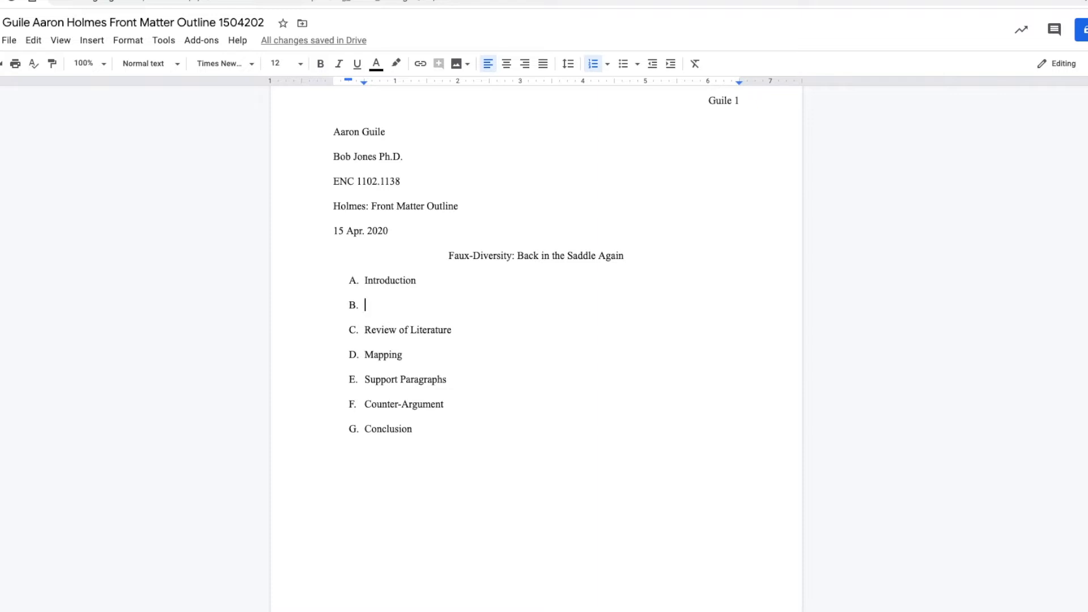
pyautogui.press('Tab')
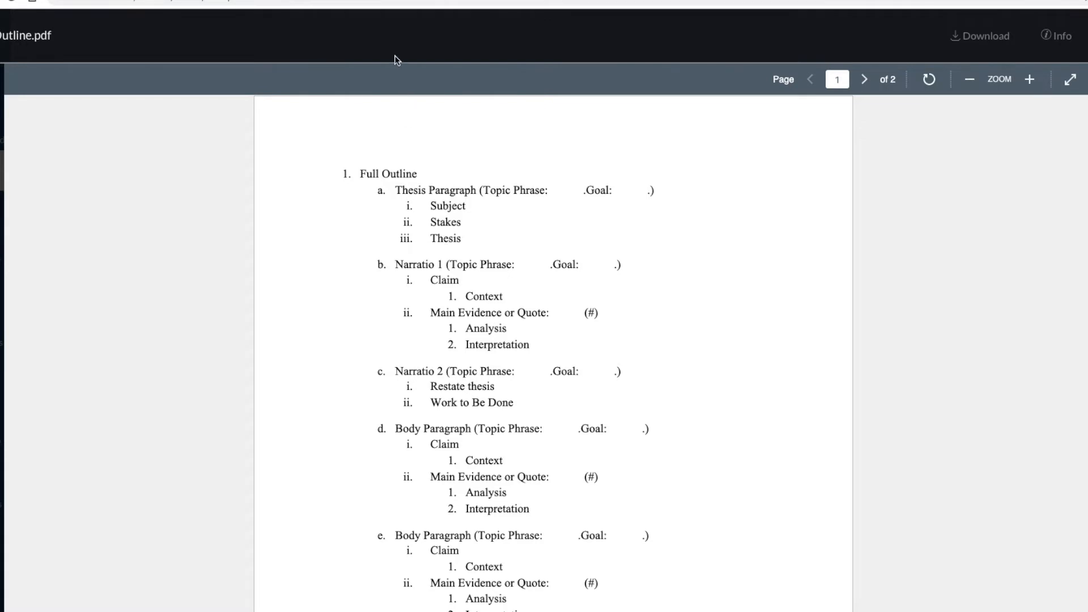
# Switch back to the outline document and enter Subject and Stakes as sub-items a and b under Introduction.
pyautogui.click(708, 1)
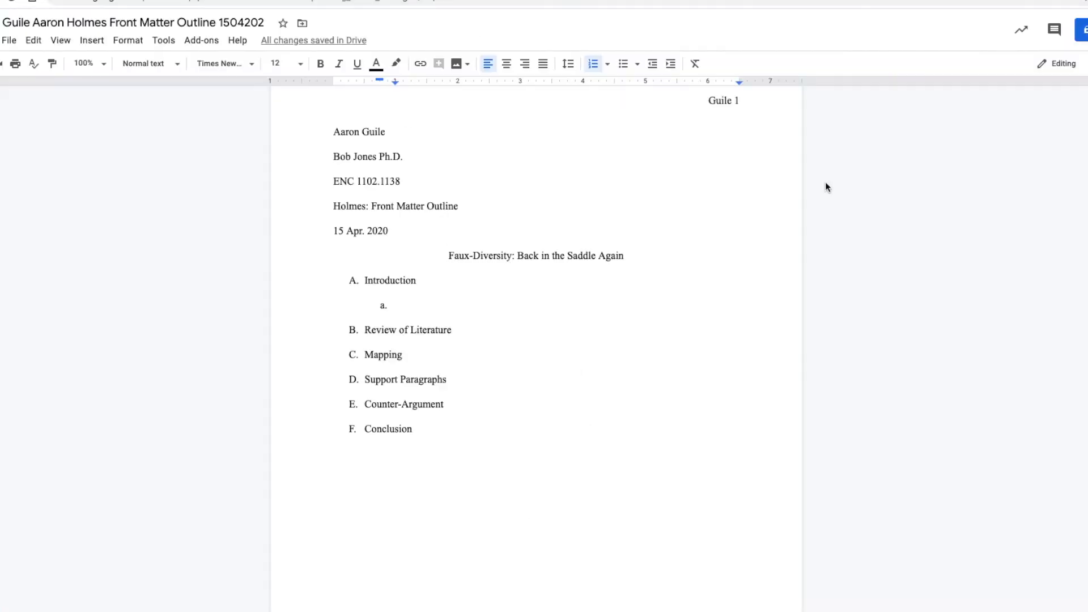
pyautogui.write('Sub')
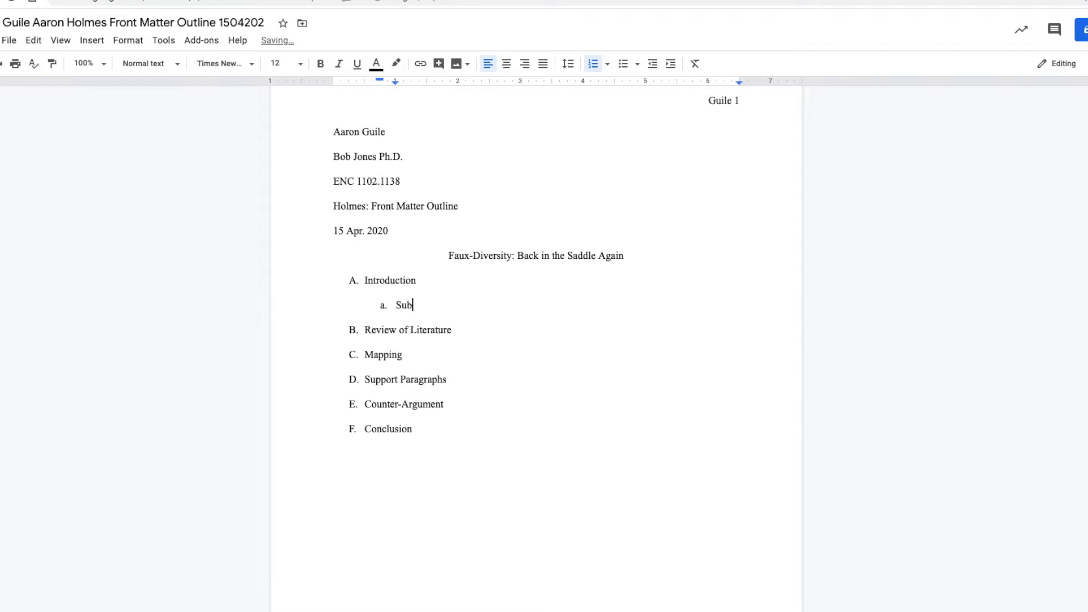
pyautogui.write('ject')
pyautogui.press('Return')
pyautogui.write('Stakes')
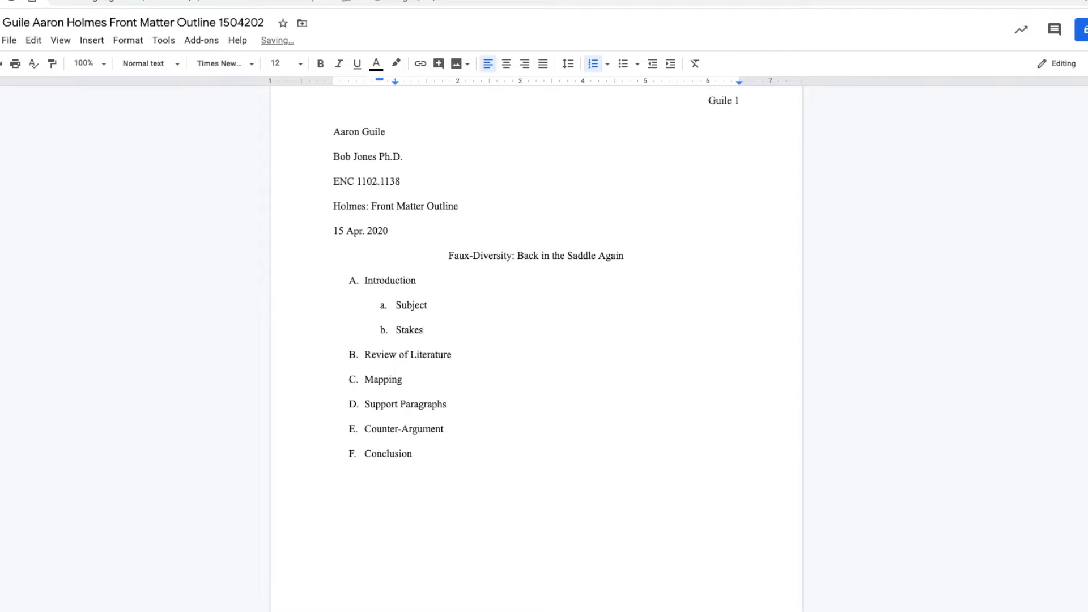
# Append the placeholder "(Keywords: . Goals: .)" to the Introduction heading.
pyautogui.press('Up')
pyautogui.press('Up')
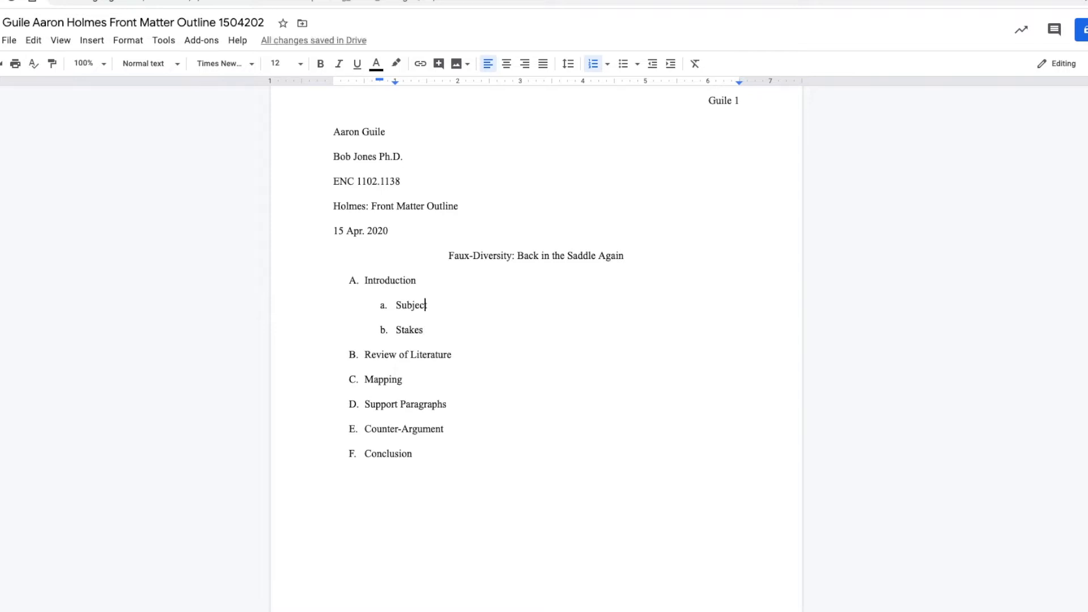
pyautogui.write('(')
pyautogui.write('Keywor')
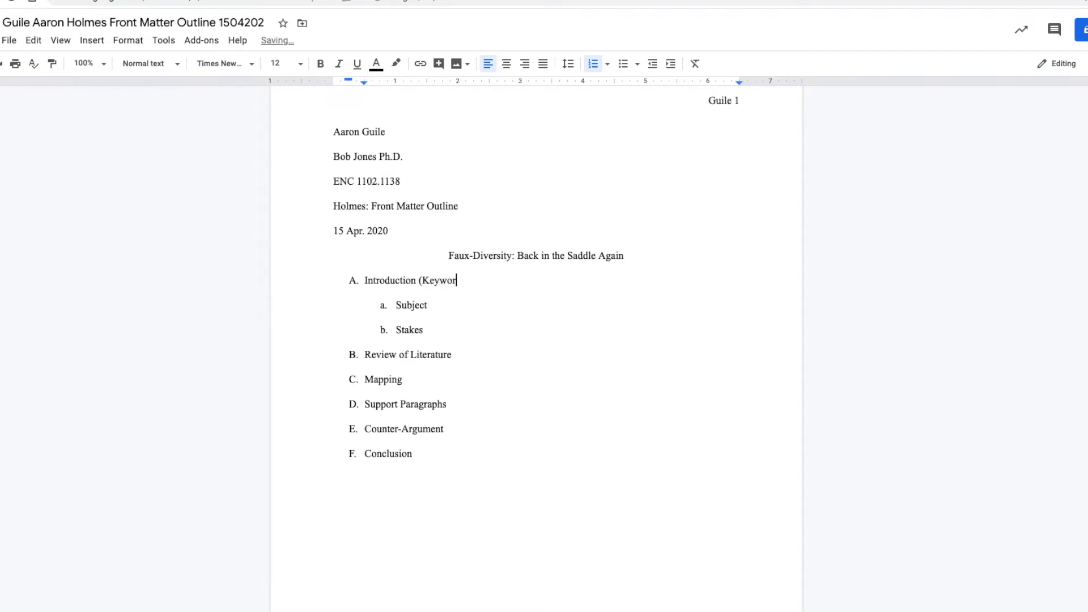
pyautogui.write('ds: . Goals: .)')
# Copy the parenthetical Keywords and Goals placeholder from the Introduction line.
pyautogui.hotkey('shift', 'Left')
pyautogui.hotkey('shift', 'Left')
pyautogui.hotkey('shift', 'Left')
pyautogui.hotkey('shift', 'Left')
pyautogui.hotkey('shift', 'Left')
pyautogui.hotkey('shift', 'Left')
pyautogui.hotkey('shift', 'Left')
pyautogui.hotkey('shift', 'Left')
pyautogui.hotkey('shift', 'Left')
pyautogui.hotkey('shift', 'Left')
pyautogui.hotkey('shift', 'Left')
pyautogui.hotkey('shift', 'Left')
pyautogui.hotkey('shift', 'Left')
pyautogui.hotkey('shift', 'Left')
pyautogui.hotkey('shift', 'Left')
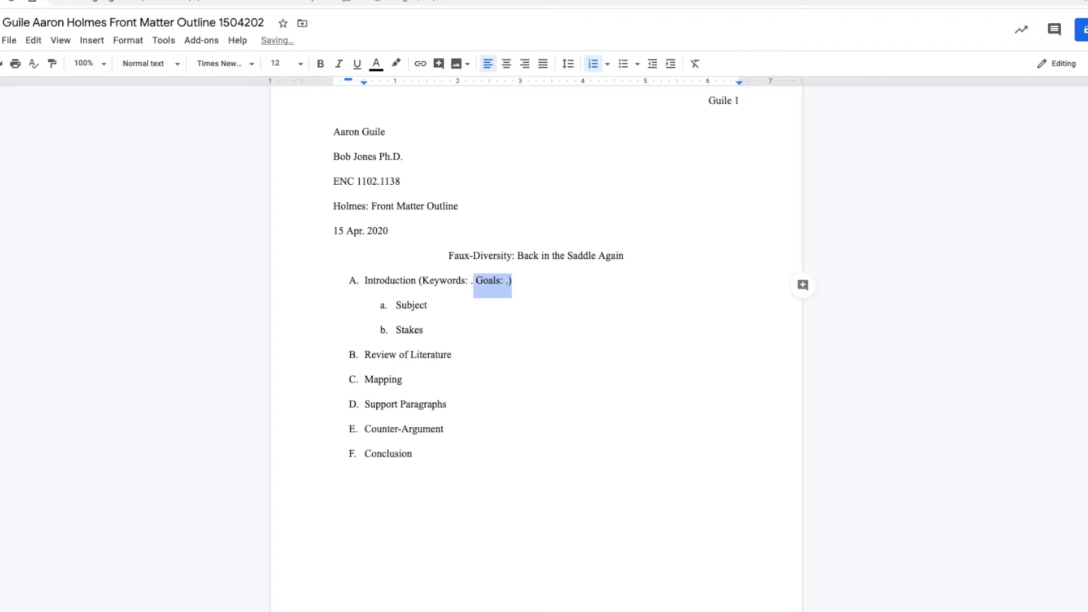
pyautogui.hotkey('shift', 'Left')
pyautogui.hotkey('shift', 'Left')
pyautogui.hotkey('shift', 'Left')
pyautogui.hotkey('shift', 'Left')
pyautogui.hotkey('shift', 'Left')
pyautogui.hotkey('shift', 'Left')
pyautogui.hotkey('shift', 'Left')
pyautogui.hotkey('ctrl', 'c')
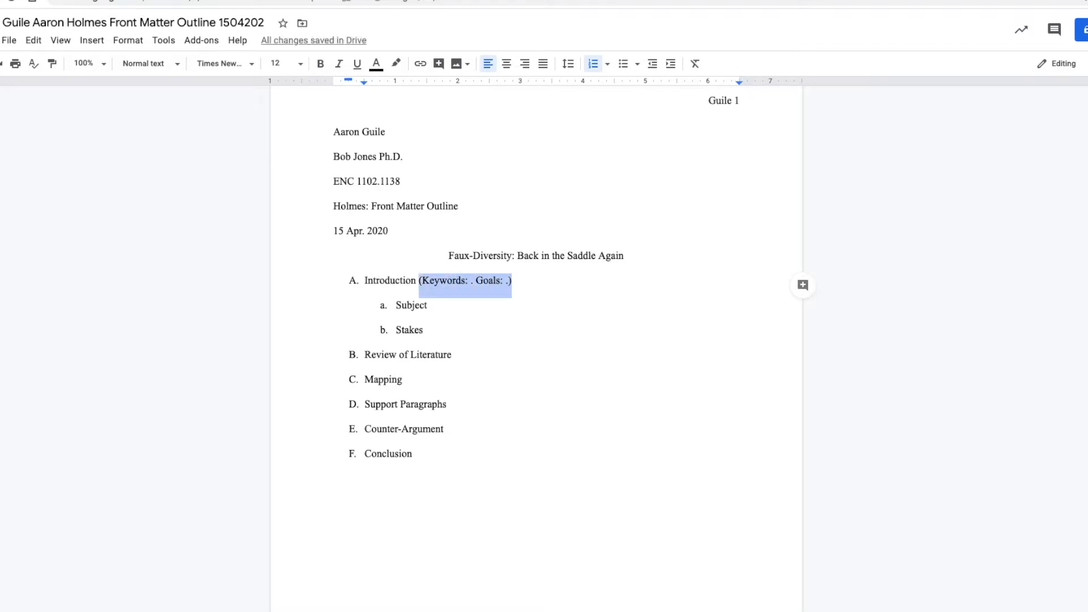
# Append the copied Keywords and Goals placeholder to list items B through F, from Review of Literature to Conclusion.
pyautogui.press('Down')
pyautogui.press('Down')
pyautogui.press('Down')
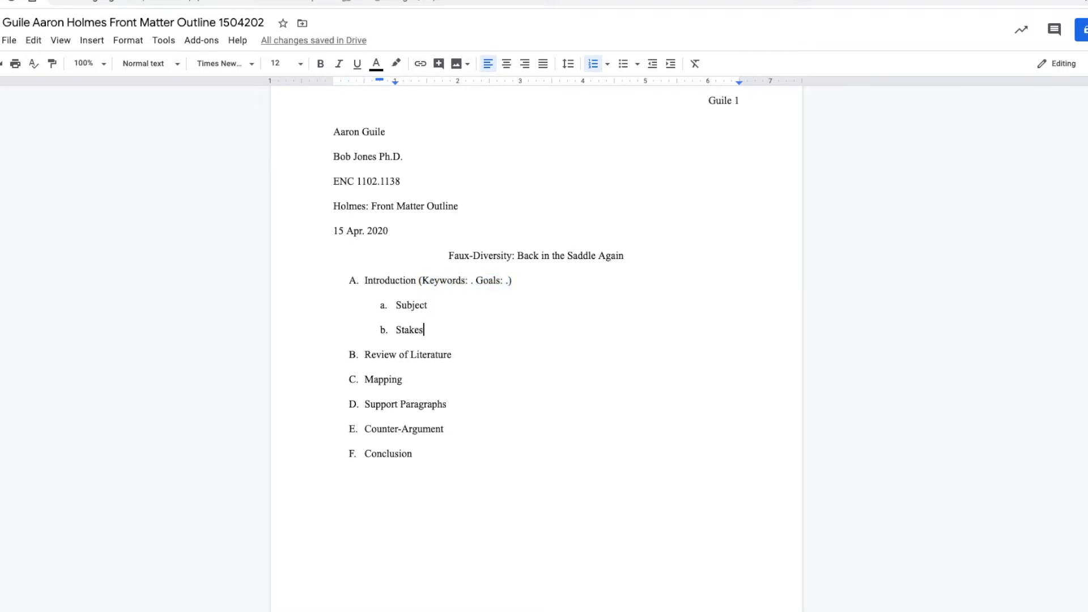
pyautogui.hotkey('ctrl', 'v')
pyautogui.press('Down')
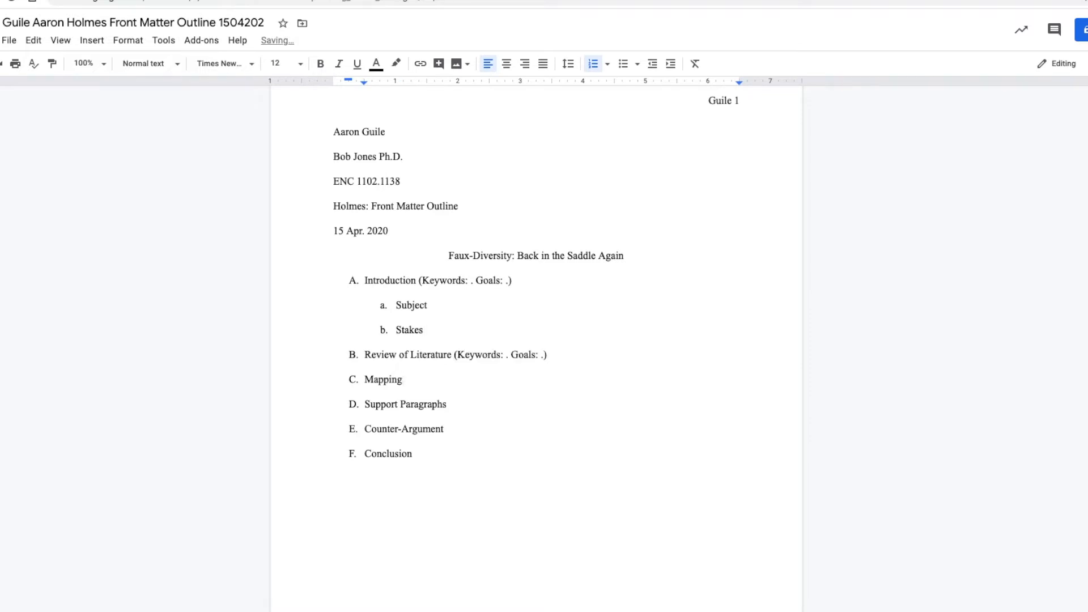
pyautogui.hotkey('ctrl', 'v')
pyautogui.press('Down')
pyautogui.hotkey('ctrl', 'v')
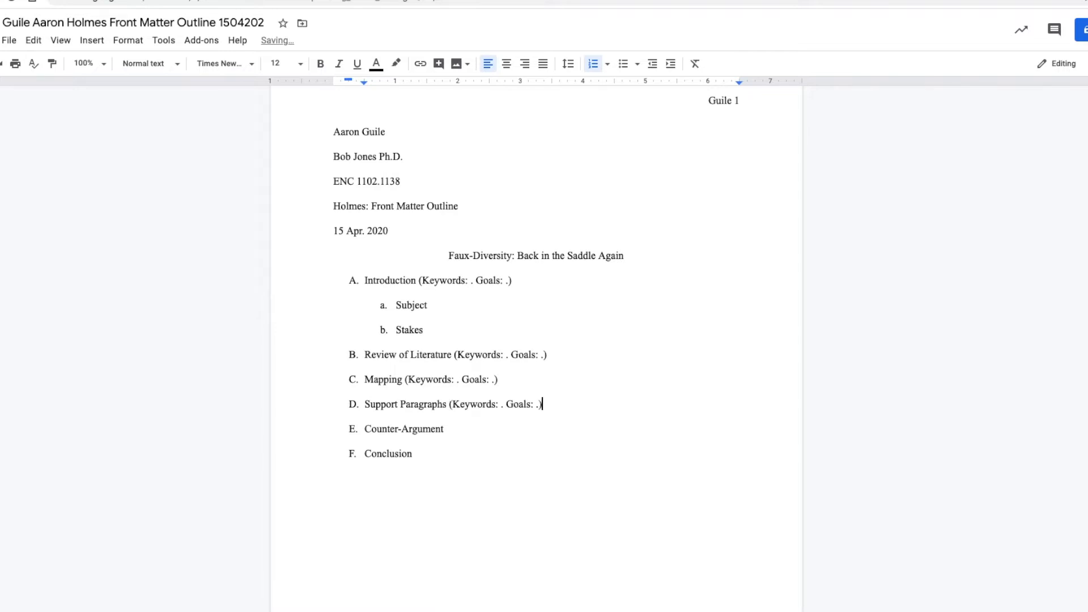
pyautogui.press('Down')
pyautogui.hotkey('ctrl', 'v')
pyautogui.press('Down')
pyautogui.hotkey('ctrl', 'v')
# Fill in the Introduction's Keywords with "Sins, Faulkner", keeping the period before Goals.
pyautogui.press('Up')
pyautogui.press('Up')
pyautogui.press('Up')
pyautogui.press('Up')
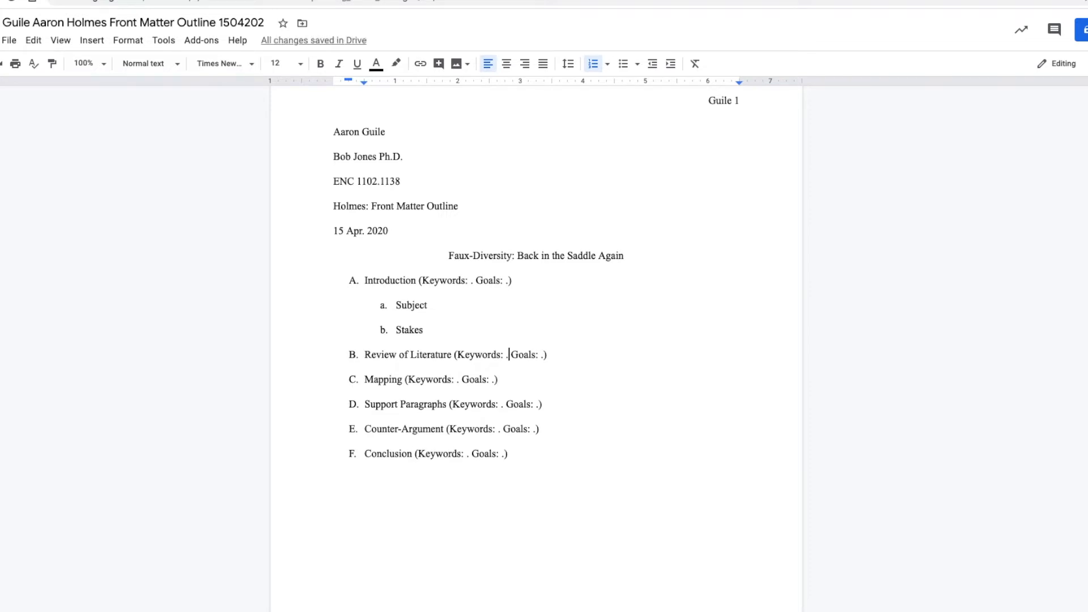
pyautogui.press('Right')
pyautogui.press('Right')
pyautogui.press('Right')
pyautogui.press('Right')
pyautogui.press('Right')
pyautogui.press('Right')
pyautogui.press('Right')
pyautogui.press('Right')
pyautogui.press('Right')
pyautogui.press('Up')
pyautogui.press('Up')
pyautogui.press('Up')
pyautogui.press('Up')
pyautogui.press('Down')
pyautogui.press('Left')
pyautogui.press('Left')
pyautogui.press('Left')
pyautogui.press('Left')
pyautogui.press('Left')
pyautogui.press('Left')
pyautogui.press('Left')
pyautogui.press('Left')
pyautogui.press('Left')
pyautogui.press('Left')
pyautogui.press('BackSpace')
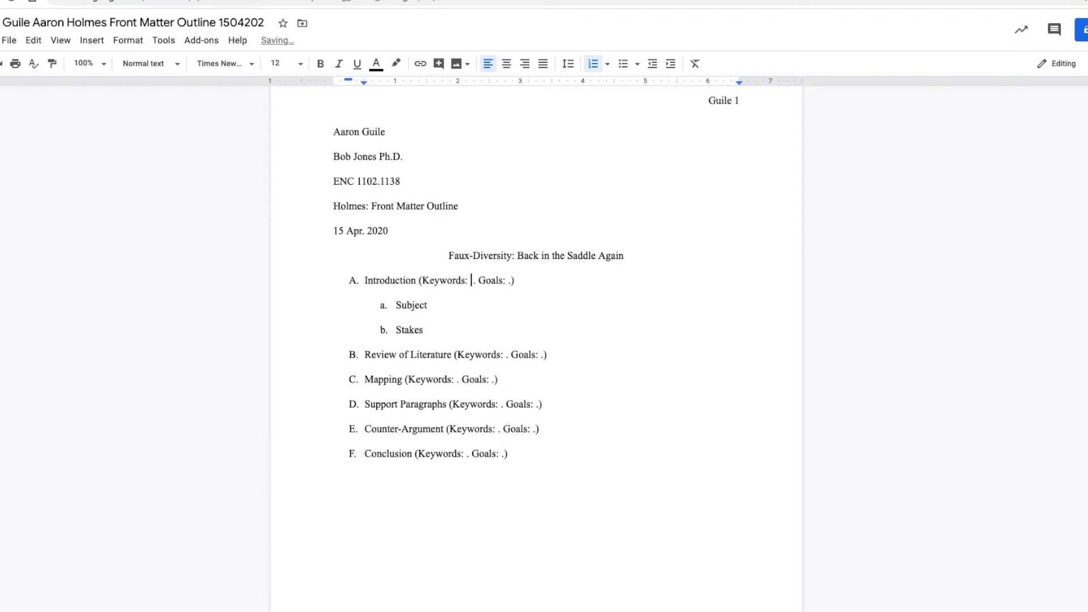
pyautogui.write('Sins, Faulkner')
pyautogui.press('Delete')
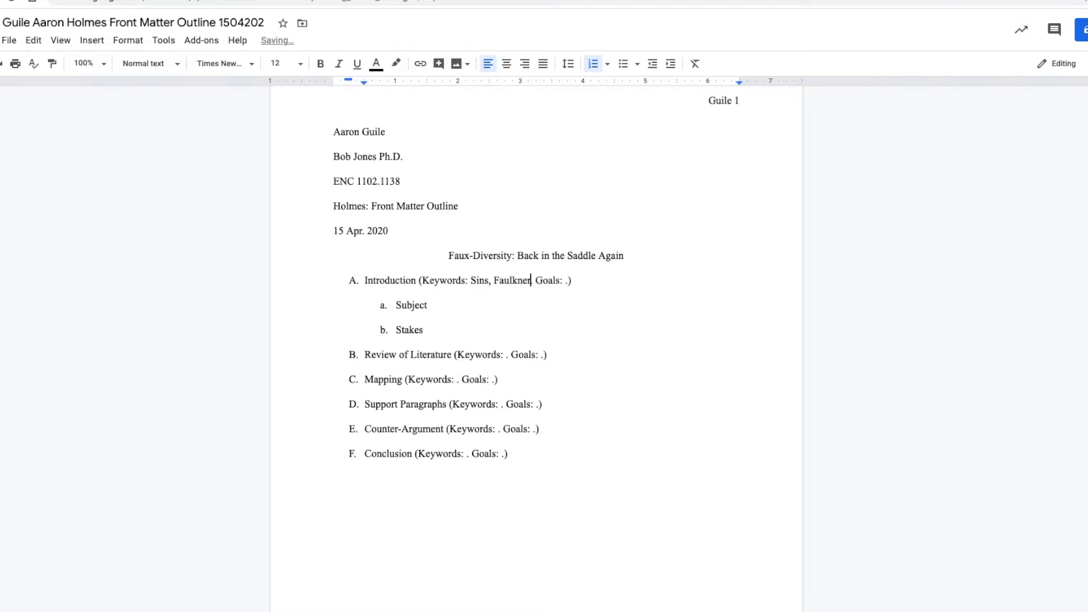
pyautogui.hotkey('ctrl', 'z')
# Copy the keywords "Sins, Faulkner" from the Introduction line.
pyautogui.hotkey('shift', 'Left')
pyautogui.hotkey('shift', 'Left')
pyautogui.hotkey('shift', 'Left')
pyautogui.hotkey('shift', 'Left')
pyautogui.hotkey('shift', 'Left')
pyautogui.hotkey('shift', 'Left')
pyautogui.hotkey('shift', 'Left')
pyautogui.hotkey('shift', 'Left')
pyautogui.hotkey('shift', 'Left')
pyautogui.hotkey('shift', 'Left')
pyautogui.hotkey('shift', 'Left')
pyautogui.hotkey('shift', 'Left')
pyautogui.hotkey('shift', 'Left')
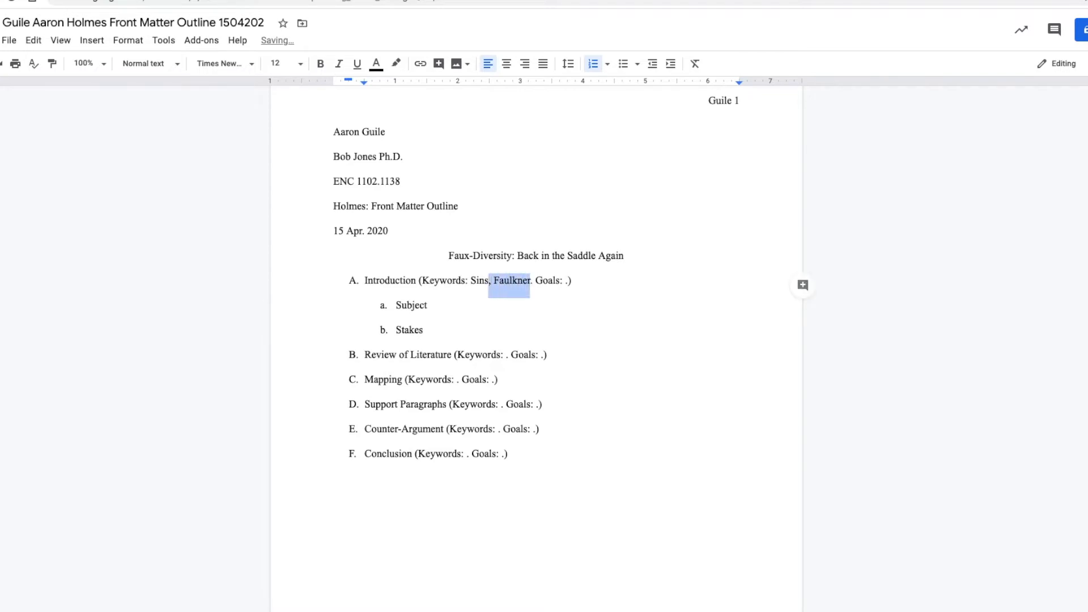
pyautogui.hotkey('shift', 'Left')
pyautogui.hotkey('shift', 'Left')
pyautogui.hotkey('ctrl', 'c')
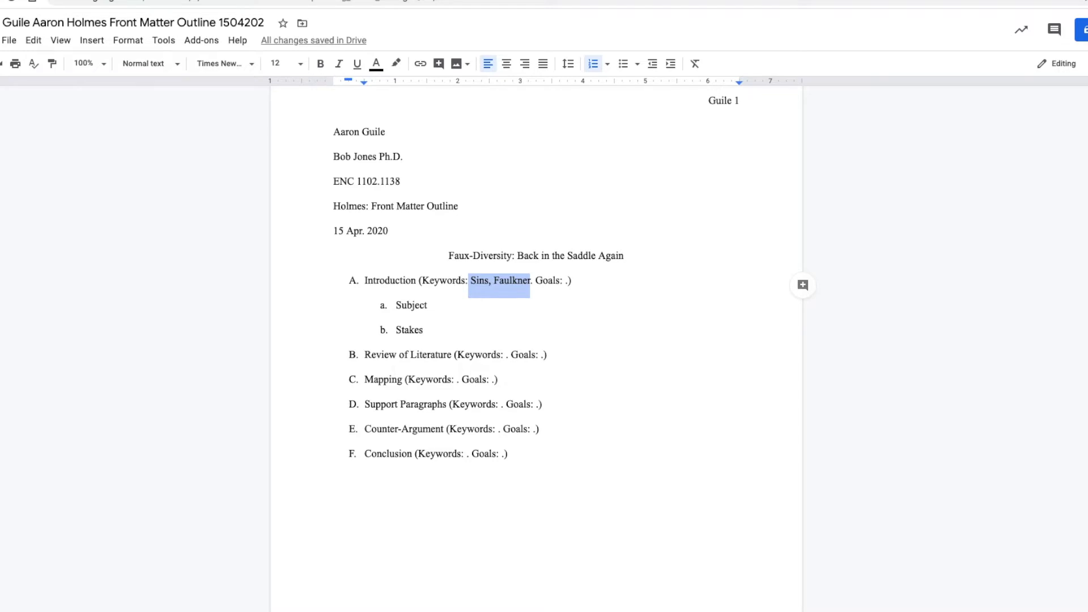
# Insert the copied keywords "Sins, Faulkner" after Keywords in the Review of Literature line.
pyautogui.press('Down')
pyautogui.press('Down')
pyautogui.press('Down')
pyautogui.press('Left')
pyautogui.press('Left')
pyautogui.press('Left')
pyautogui.press('Left')
pyautogui.press('Left')
pyautogui.hotkey('shift', 'Left')
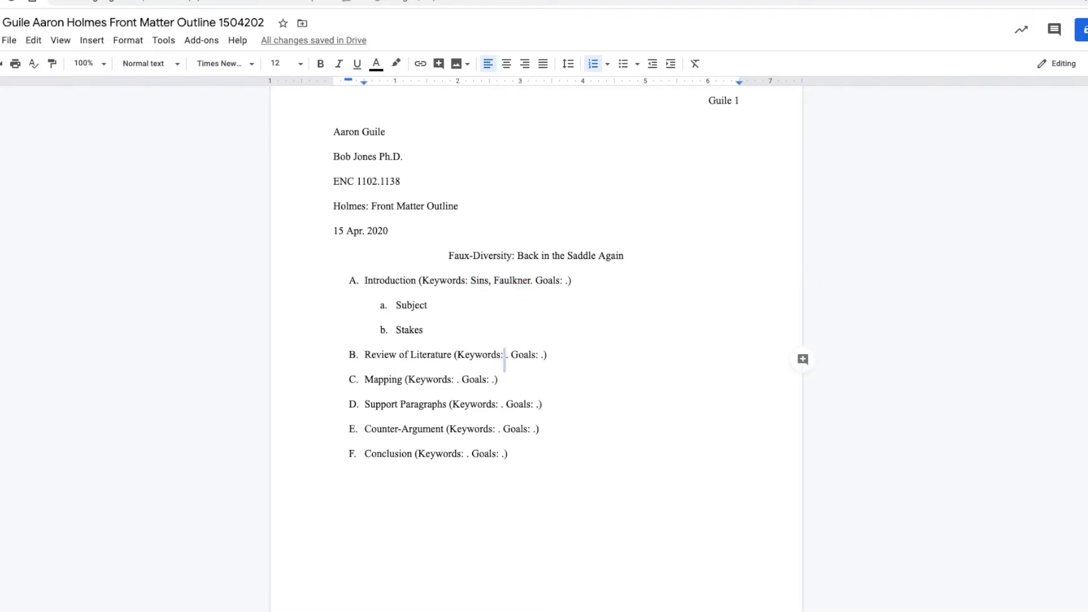
pyautogui.hotkey('ctrl', 'v')
# Insert the copied keywords "Sins, Faulkner" after Keywords in the Mapping line.
pyautogui.press('Down')
pyautogui.press('Left')
pyautogui.press('Left')
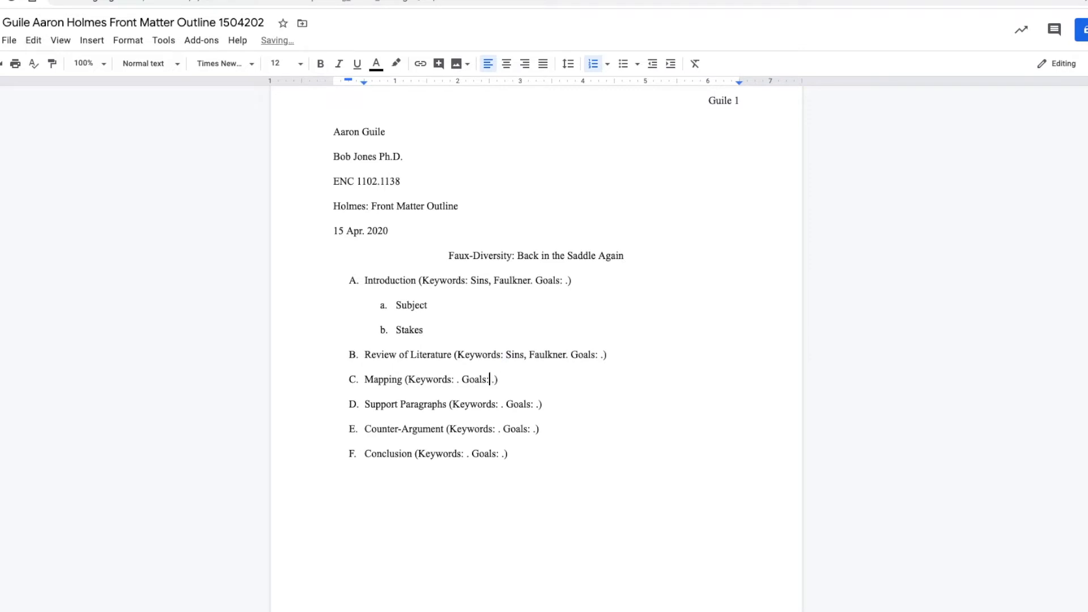
pyautogui.press('Left')
pyautogui.press('Left')
pyautogui.press('Left')
pyautogui.press('Left')
pyautogui.press('Left')
pyautogui.press('Left')
pyautogui.press('Left')
pyautogui.press('Left')
pyautogui.hotkey('shift', 'Left')
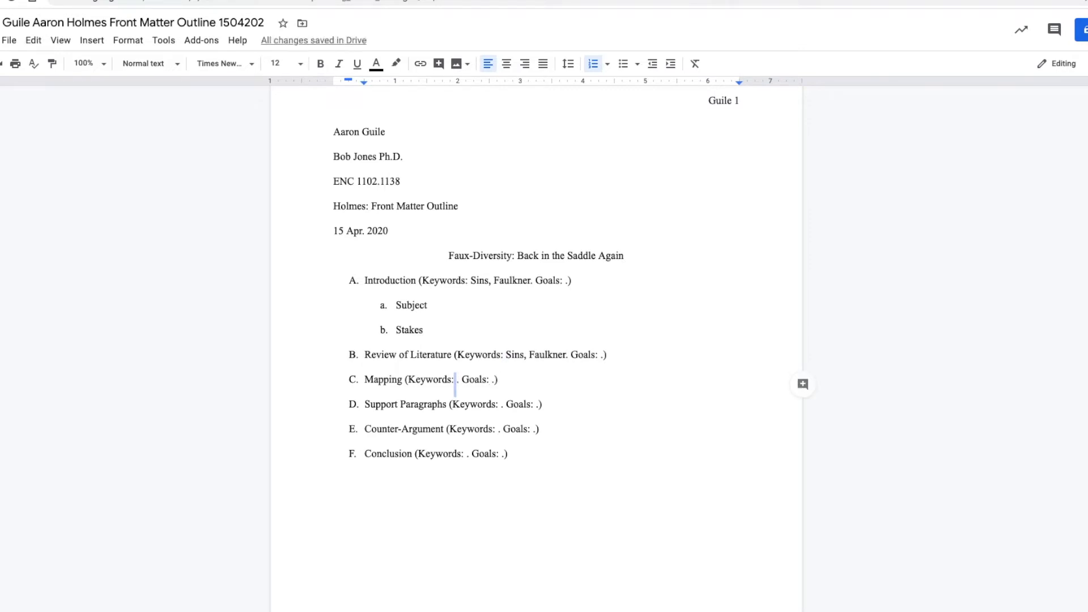
pyautogui.hotkey('ctrl', 'v')
# Insert the copied keywords "Sins, Faulkner" after Keywords in the Support Paragraphs line.
pyautogui.press('Down')
pyautogui.press('Left')
pyautogui.press('Left')
pyautogui.press('Left')
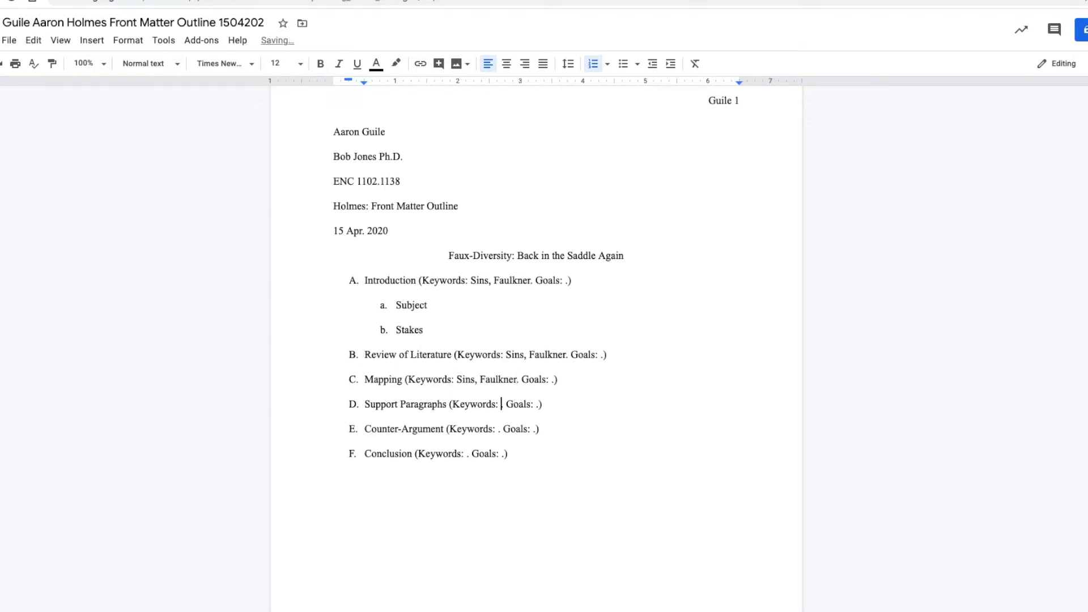
pyautogui.hotkey('shift', 'Left')
pyautogui.hotkey('ctrl', 'v')
# Insert the copied keywords "Sins, Faulkner" after Keywords in the Counter-Argument line.
pyautogui.press('Down')
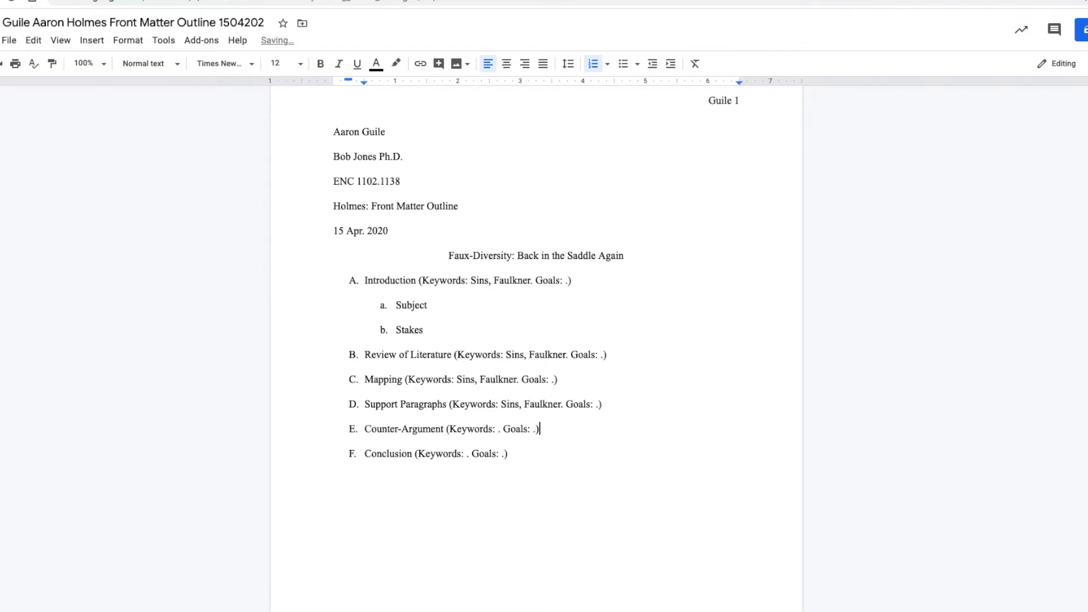
pyautogui.press('Left')
pyautogui.press('Left')
pyautogui.press('Left')
pyautogui.press('Left')
pyautogui.press('Left')
pyautogui.press('Left')
pyautogui.press('Left')
pyautogui.press('Left')
pyautogui.press('Left')
pyautogui.press('Left')
pyautogui.hotkey('shift', 'Left')
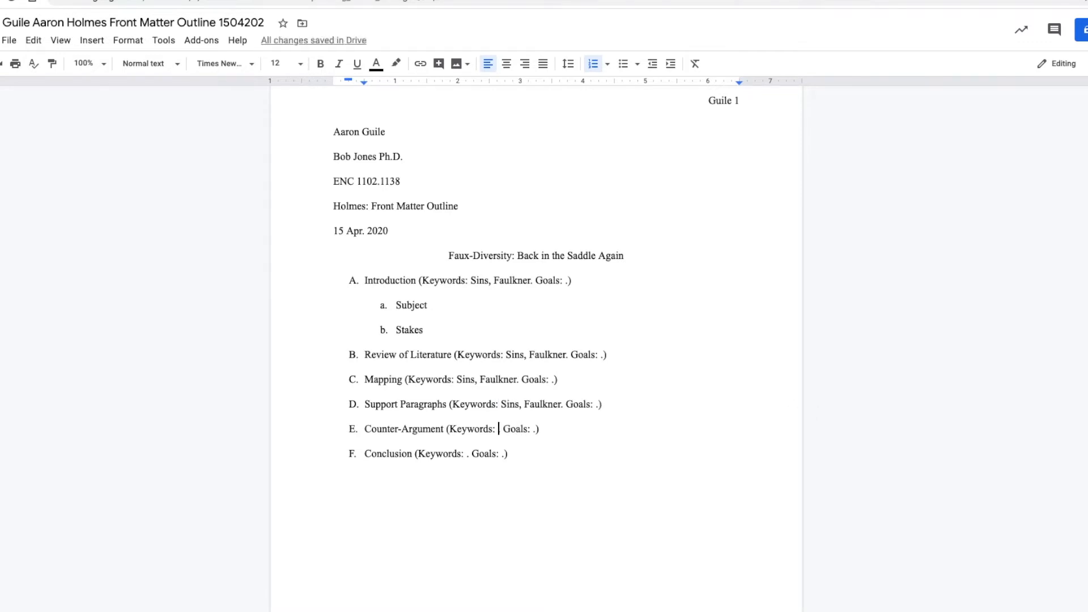
pyautogui.hotkey('ctrl', 'v')
# Enter the keywords "Sins, Faulkner" after Keywords in the Conclusion line.
pyautogui.press('Down')
pyautogui.press('Left')
pyautogui.press('Left')
pyautogui.press('Left')
pyautogui.press('Left')
pyautogui.press('Left')
pyautogui.press('Left')
pyautogui.press('Left')
pyautogui.press('Left')
pyautogui.press('Left')
pyautogui.press('Left')
pyautogui.press('Left')
pyautogui.hotkey('shift', 'Left')
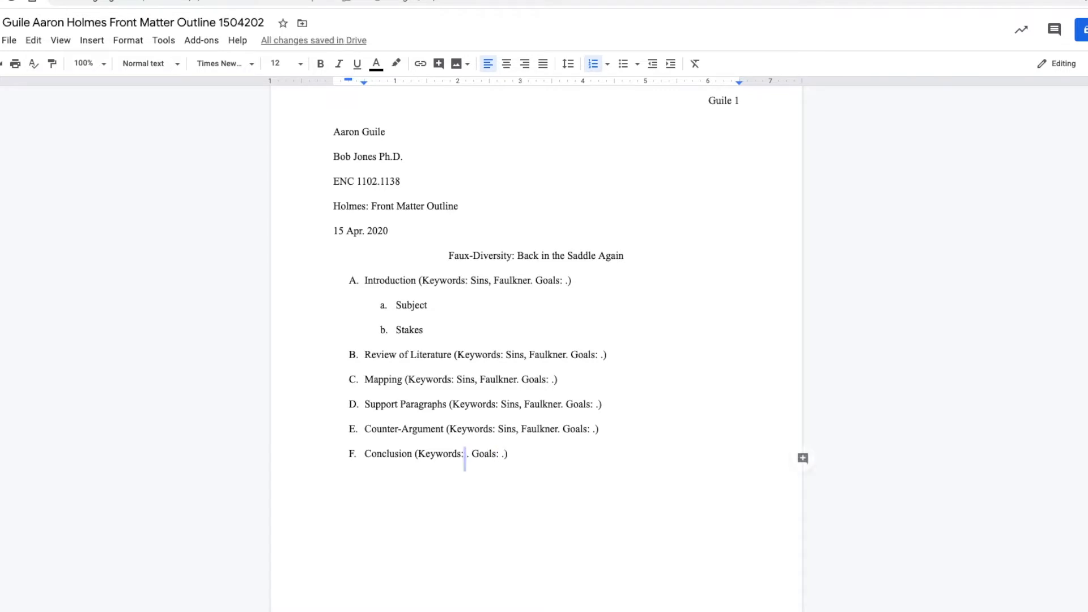
pyautogui.write('Sins, Faulkner')
# Enter "Introduce the Idea of the Great American Sin." as the Goals text in the Introduction line.
pyautogui.press('Up')
pyautogui.press('Up')
pyautogui.press('Up')
pyautogui.press('Up')
pyautogui.press('Up')
pyautogui.press('Up')
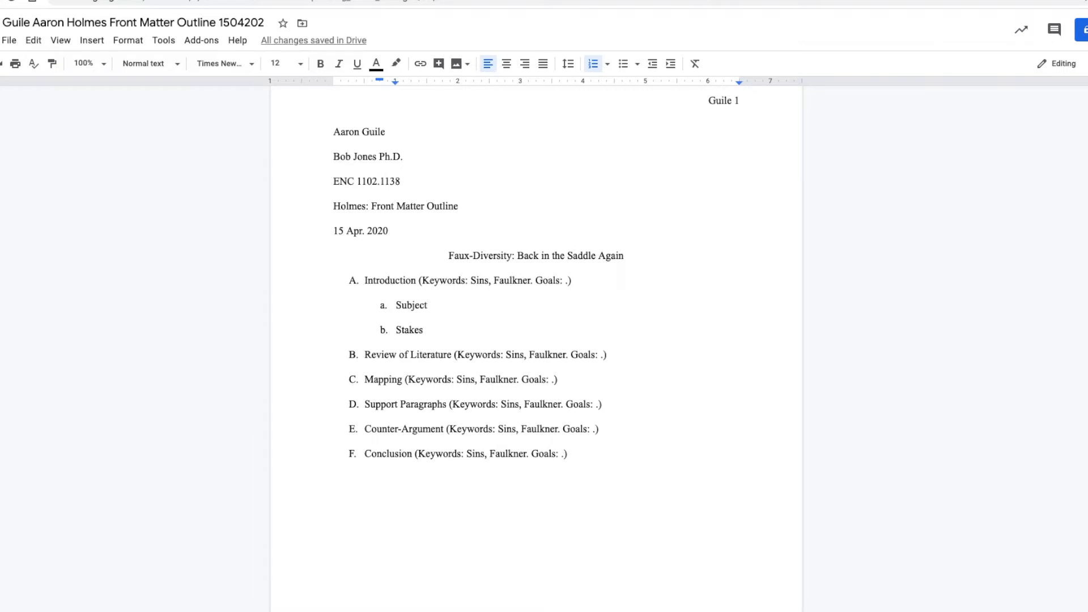
pyautogui.press('Up')
pyautogui.press('Right')
pyautogui.press('Right')
pyautogui.press('Right')
pyautogui.press('Right')
pyautogui.press('Right')
pyautogui.press('Right')
pyautogui.press('Right')
pyautogui.press('Right')
pyautogui.press('Right')
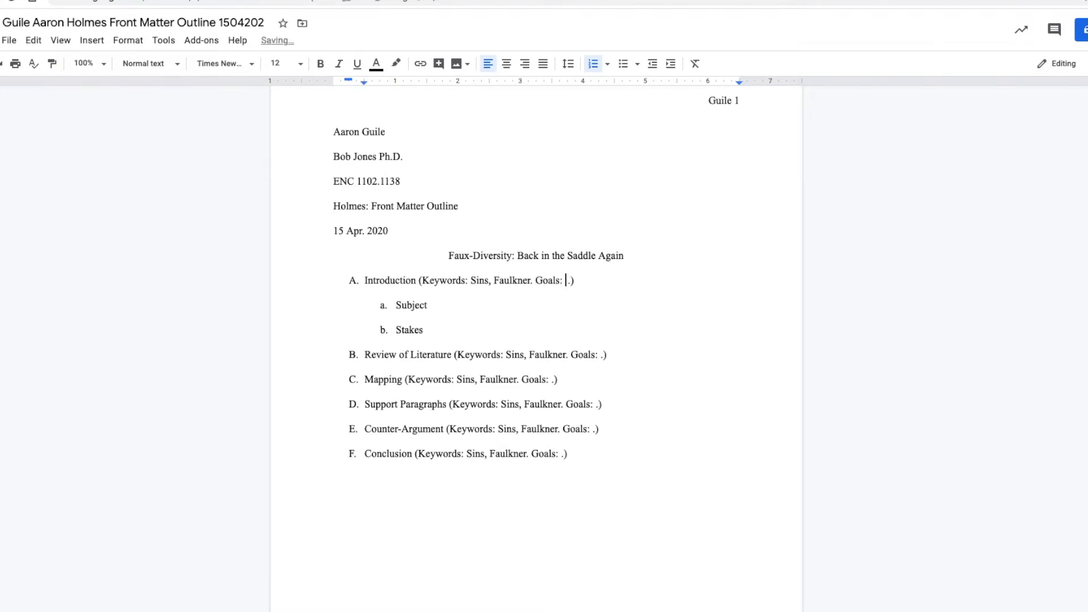
pyautogui.write('Inrt')
pyautogui.press('BackSpace')
pyautogui.press('BackSpace')
pyautogui.write('tr')
pyautogui.write('uce the Idea of the Great American Sin')
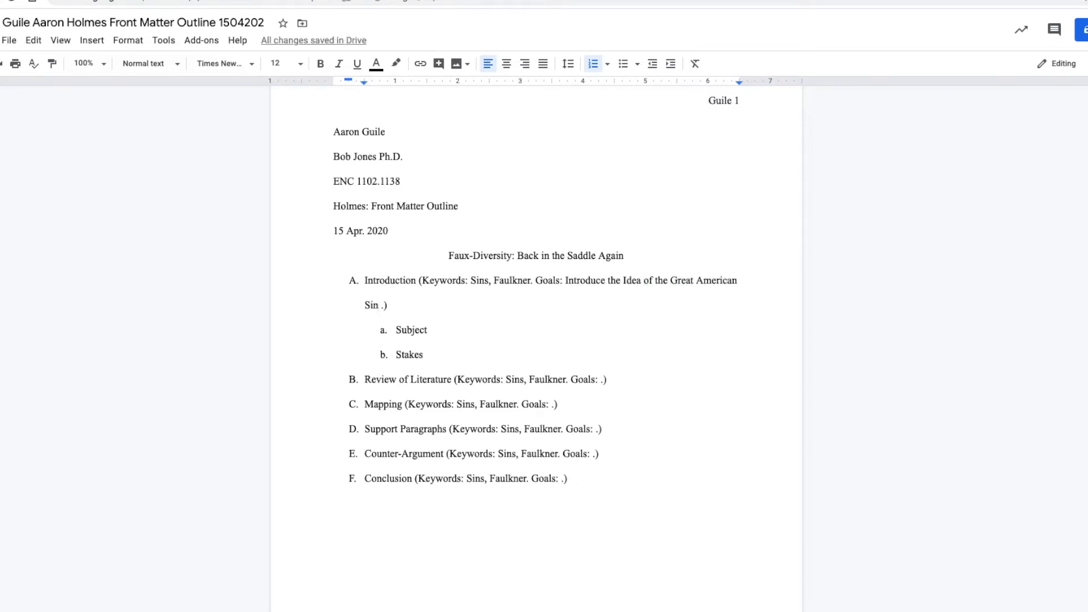
pyautogui.press('Delete')
pyautogui.press('BackSpace')
pyautogui.write('.')
# Add an indented sub-item reading "Paragraph 1." under the Review of Literature line.
pyautogui.press('Down')
pyautogui.press('Down')
pyautogui.press('Down')
pyautogui.press('Right')
pyautogui.press('Right')
pyautogui.press('Right')
pyautogui.press('Right')
pyautogui.press('Right')
pyautogui.press('Right')
pyautogui.press('Right')
pyautogui.press('Right')
pyautogui.press('Right')
pyautogui.press('Right')
pyautogui.press('Right')
pyautogui.press('Right')
pyautogui.press('Right')
pyautogui.press('Right')
pyautogui.press('Right')
pyautogui.press('Right')
pyautogui.press('Right')
pyautogui.press('Right')
pyautogui.press('Right')
pyautogui.press('Right')
pyautogui.press('Right')
pyautogui.press('Right')
pyautogui.press('Right')
pyautogui.press('Right')
pyautogui.press('Right')
pyautogui.press('Right')
pyautogui.press('Right')
pyautogui.press('Right')
pyautogui.press('Right')
pyautogui.press('Right')
pyautogui.press('Right')
pyautogui.press('Right')
pyautogui.press('Right')
pyautogui.press('Right')
pyautogui.press('Right')
pyautogui.press('Right')
pyautogui.press('Right')
pyautogui.press('Right')
pyautogui.press('Right')
pyautogui.press('Right')
pyautogui.press('Right')
pyautogui.press('Right')
pyautogui.press('Right')
pyautogui.press('Right')
pyautogui.press('Right')
pyautogui.press('Right')
pyautogui.press('Right')
pyautogui.press('Right')
pyautogui.press('Right')
pyautogui.press('Right')
pyautogui.press('Right')
pyautogui.press('Right')
pyautogui.press('Right')
pyautogui.press('Return')
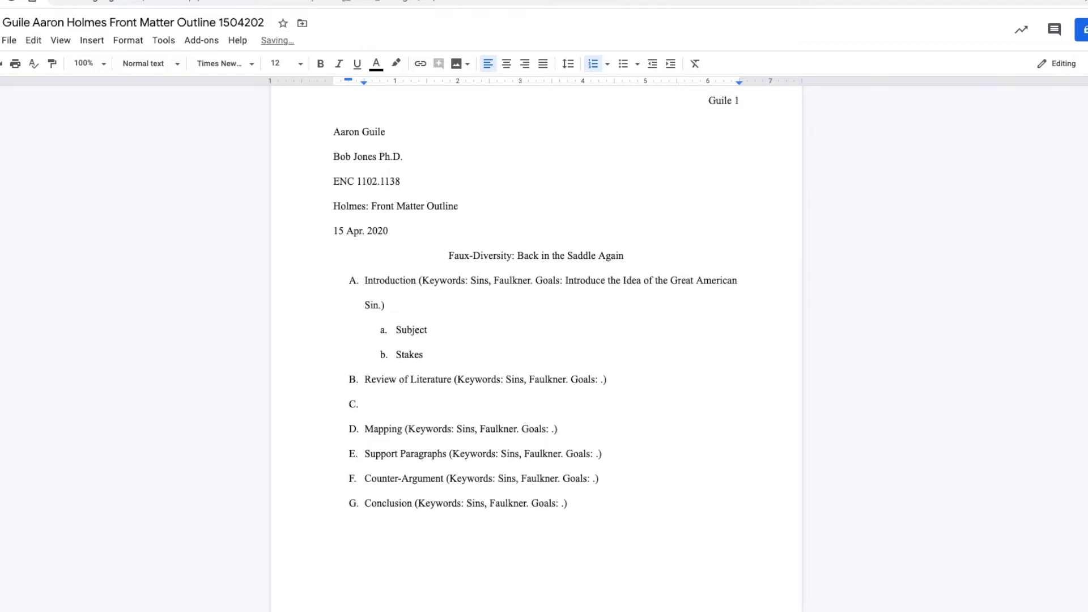
pyautogui.press('Tab')
pyautogui.write('Paragraph 1')
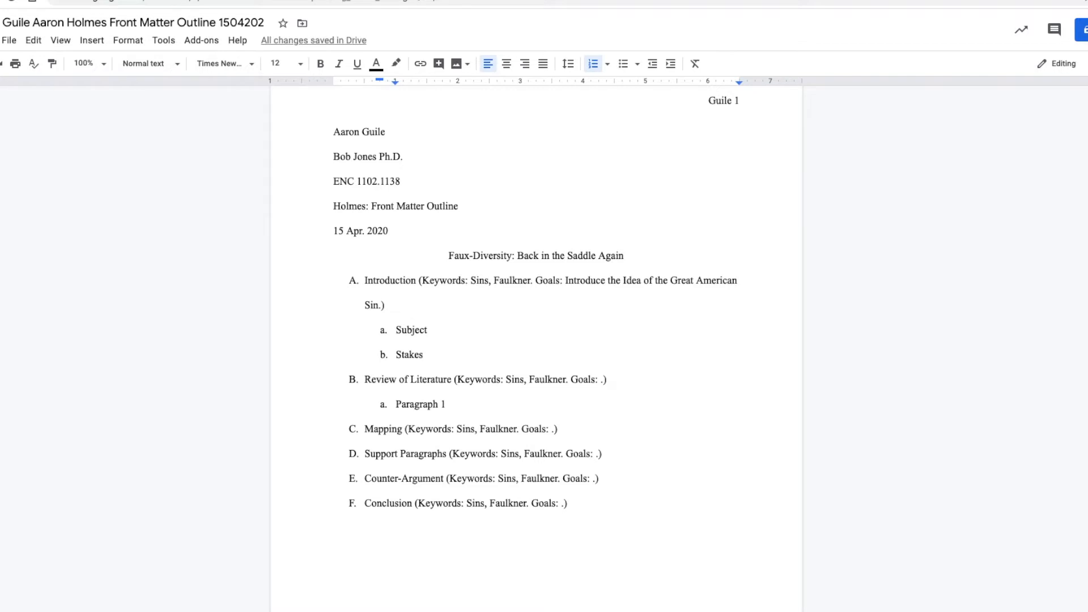
pyautogui.write('.')
# Duplicate the "Paragraph 1." sub-item twice below it and renumber the copies as "Paragraph 2." and "Paragraph 3.".
pyautogui.press('Return')
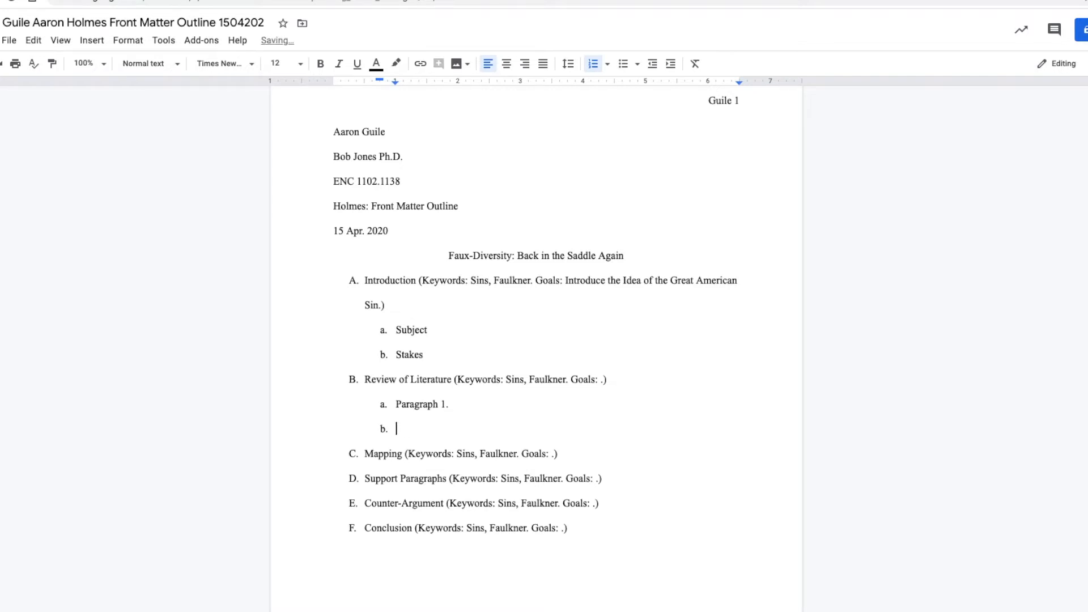
pyautogui.moveTo(396, 404); pyautogui.dragTo(448, 409)
pyautogui.press('super+c')
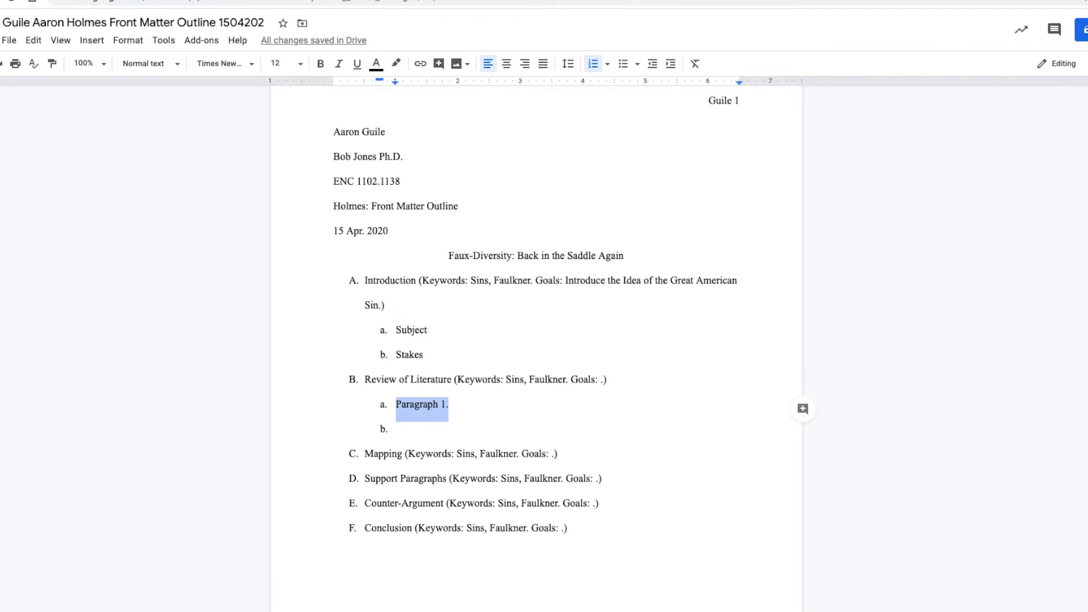
pyautogui.click(397, 429)
pyautogui.press('super+v')
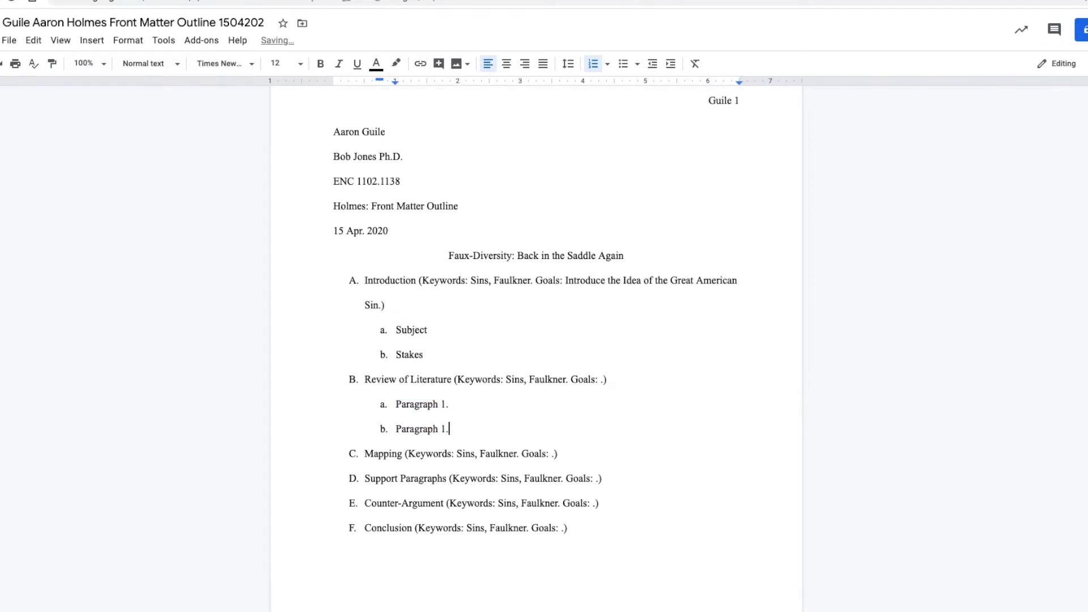
pyautogui.press('Return')
pyautogui.press('super+v')
pyautogui.press('BackSpace')
pyautogui.press('BackSpace')
pyautogui.write('3')
pyautogui.press('Up')
pyautogui.press('BackSpace')
pyautogui.write('2')
pyautogui.press('Down')
pyautogui.press('Up')
pyautogui.press('Up')
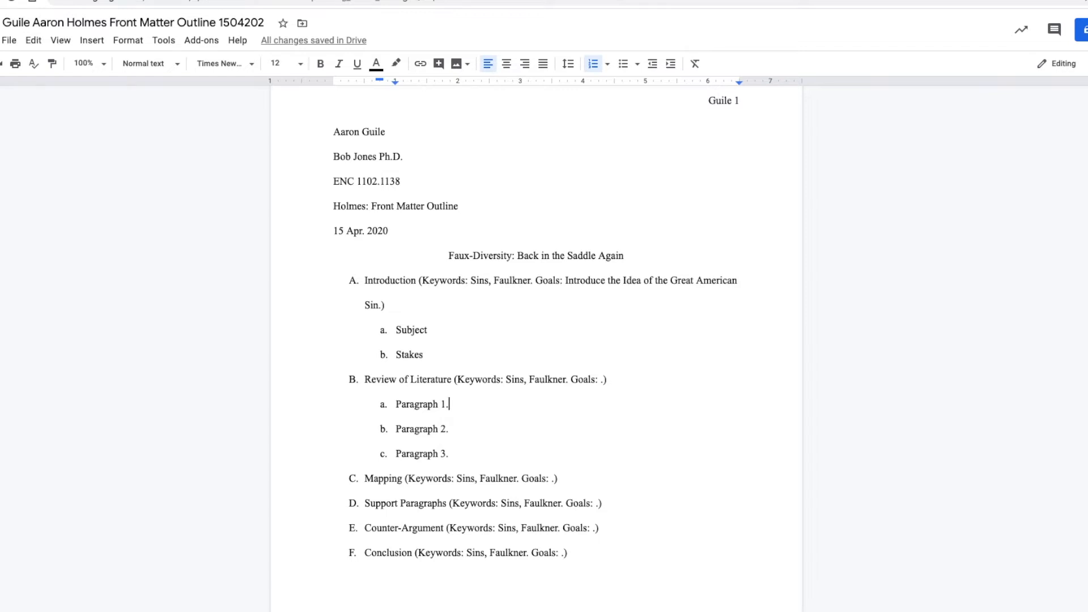
# Move the text "(Keywords: Sins, Faulkner. Goals: .)" from the Review of Literature line to the end of its Paragraph 1 sub-item.
pyautogui.press('Up')
pyautogui.hotkey('shift', 'Right')
pyautogui.hotkey('shift', 'Right')
pyautogui.hotkey('shift', 'Right')
pyautogui.hotkey('shift', 'Right')
pyautogui.hotkey('shift', 'Right')
pyautogui.hotkey('shift', 'Right')
pyautogui.hotkey('shift', 'Right')
pyautogui.hotkey('shift', 'Right')
pyautogui.hotkey('shift', 'Right')
pyautogui.hotkey('shift', 'Right')
pyautogui.hotkey('shift', 'Right')
pyautogui.hotkey('shift', 'Right')
pyautogui.hotkey('shift', 'Right')
pyautogui.hotkey('shift', 'Right')
pyautogui.hotkey('shift', 'Right')
pyautogui.hotkey('shift', 'Right')
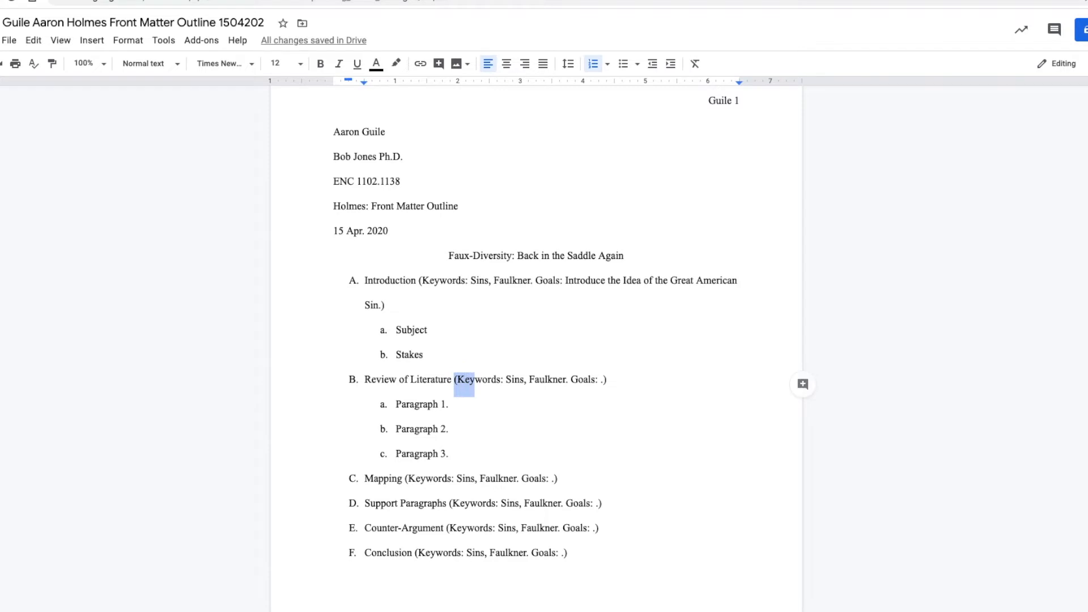
pyautogui.hotkey('shift', 'Right')
pyautogui.hotkey('shift', 'Right')
pyautogui.hotkey('shift', 'Right')
pyautogui.hotkey('shift', 'Right')
pyautogui.hotkey('shift', 'Right')
pyautogui.hotkey('shift', 'Right')
pyautogui.hotkey('shift', 'Right')
pyautogui.hotkey('shift', 'Right')
pyautogui.hotkey('shift', 'Right')
pyautogui.hotkey('shift', 'Right')
pyautogui.hotkey('shift', 'Right')
pyautogui.hotkey('shift', 'Right')
pyautogui.hotkey('shift', 'Right')
pyautogui.hotkey('shift', 'Right')
pyautogui.hotkey('shift', 'Right')
pyautogui.hotkey('shift', 'Right')
pyautogui.hotkey('shift', 'Right')
pyautogui.hotkey('shift', 'Right')
pyautogui.hotkey('shift', 'Right')
pyautogui.hotkey('shift', 'Right')
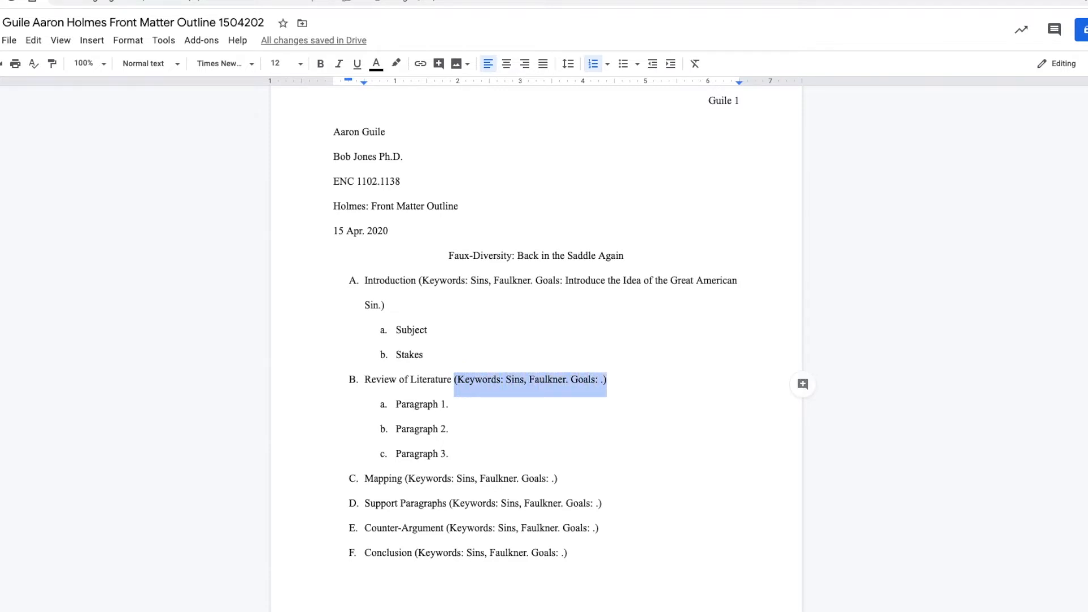
pyautogui.hotkey('ctrl', 'x')
pyautogui.press('Down')
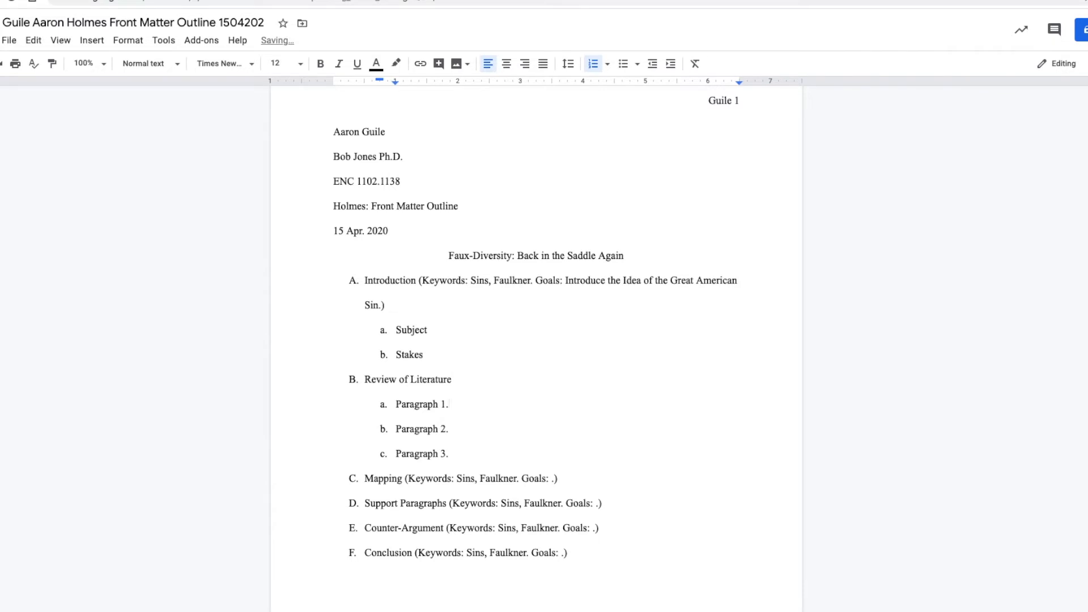
pyautogui.hotkey('ctrl', 'v')
# Insert the cut "(Keywords: Sins, Faulkner. Goals: .)" text after Paragraph 2 and Paragraph 3 as well.
pyautogui.press('Down')
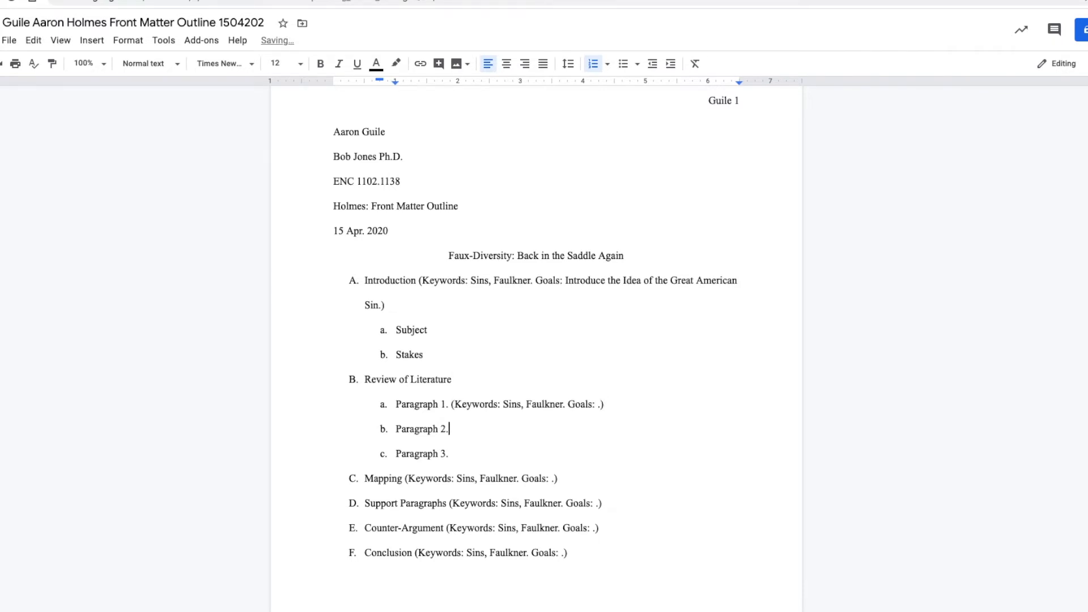
pyautogui.hotkey('ctrl', 'v')
pyautogui.press('Down')
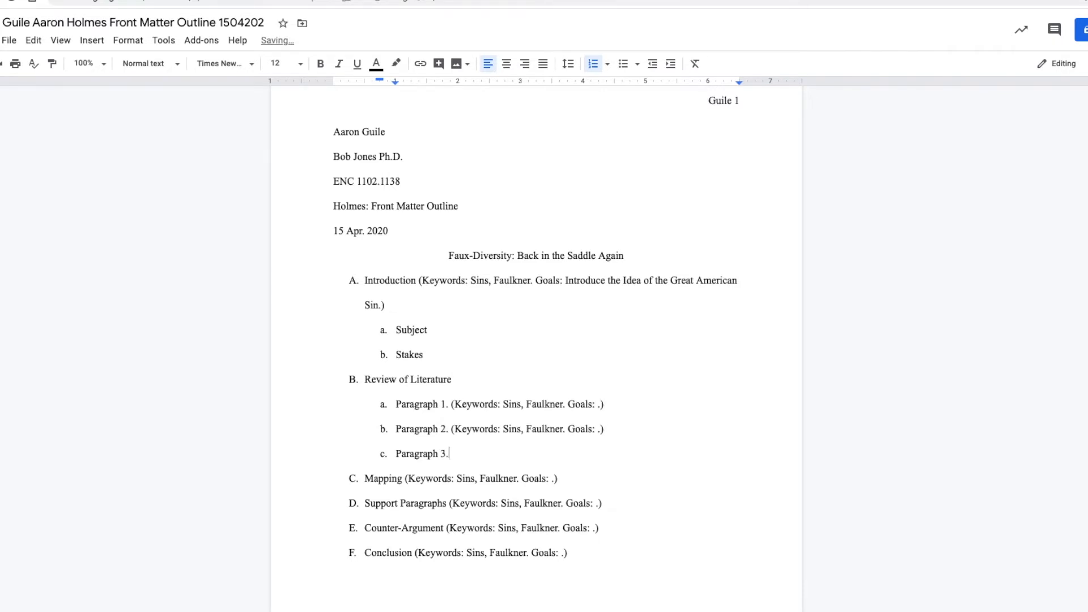
pyautogui.hotkey('ctrl', 'v')
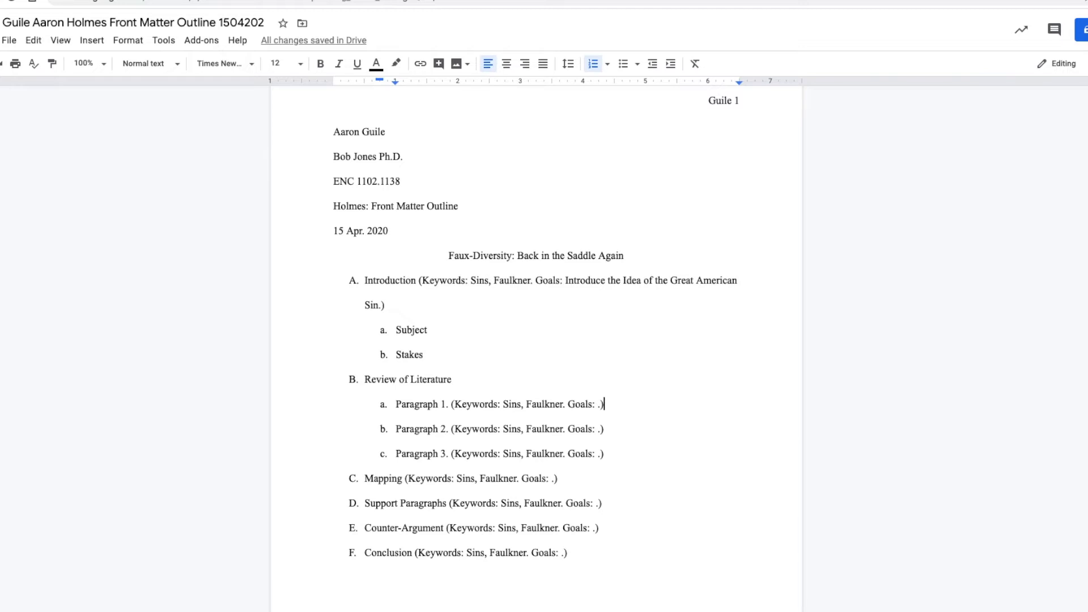
# Add a third-level sub-item reading "Claim." beneath Paragraph 1 of the Review of Literature, followed by an empty item at the same level.
pyautogui.press('Return')
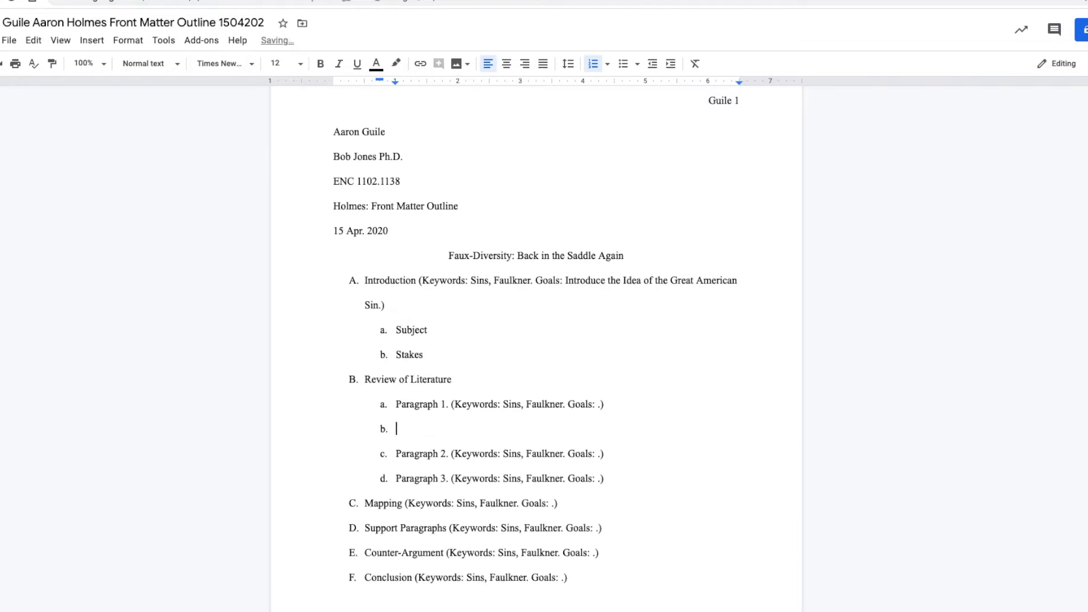
pyautogui.press('Tab')
pyautogui.hotkey('shift', 'Tab')
pyautogui.press('Tab')
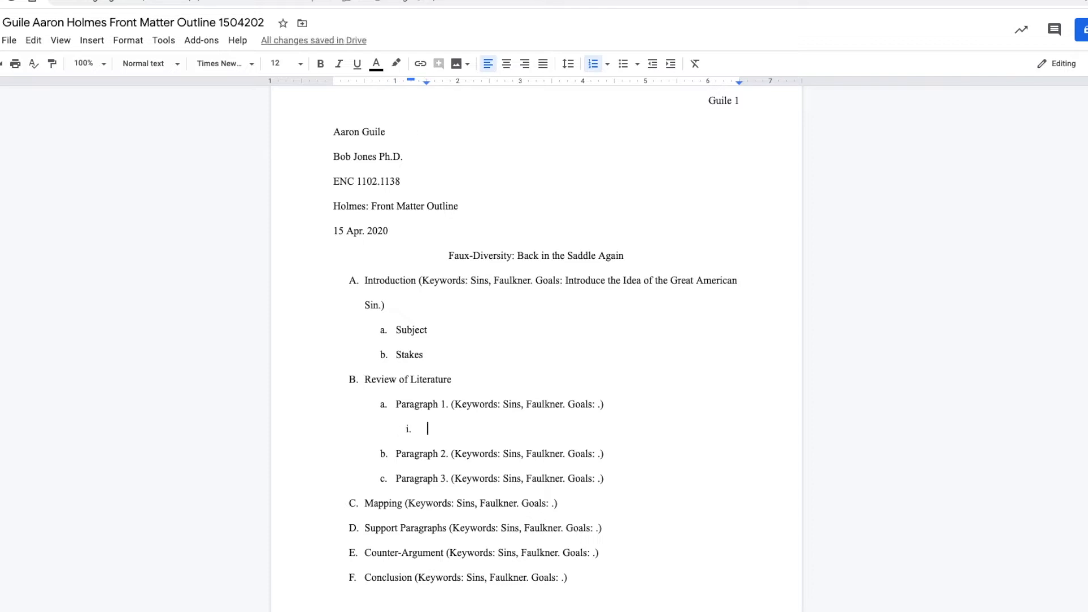
pyautogui.hotkey('shift', 'Tab')
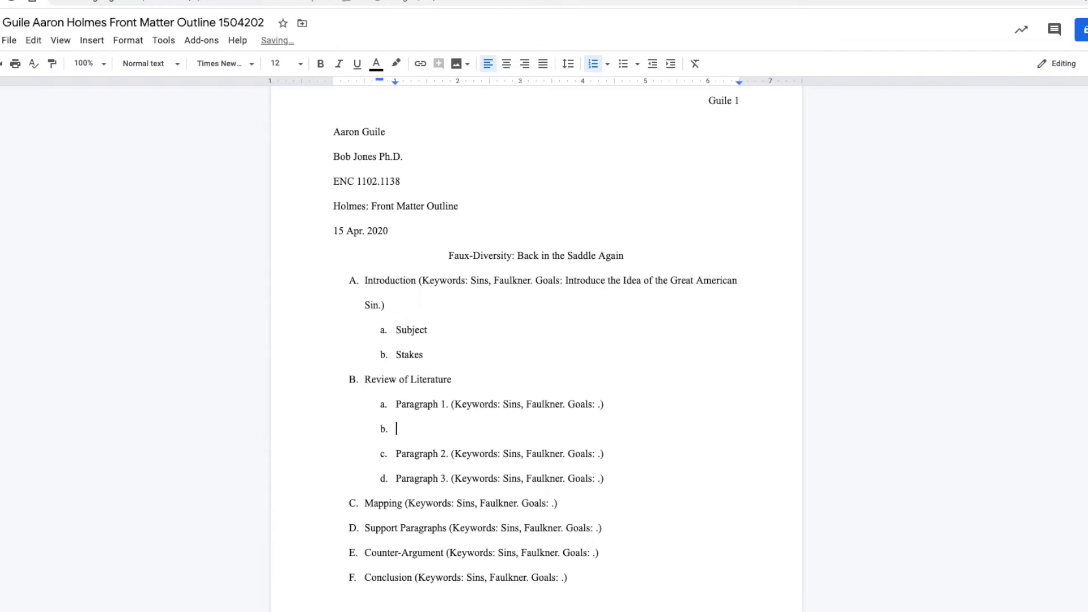
pyautogui.hotkey('shift', 'Tab')
pyautogui.press('Tab')
pyautogui.press('Tab')
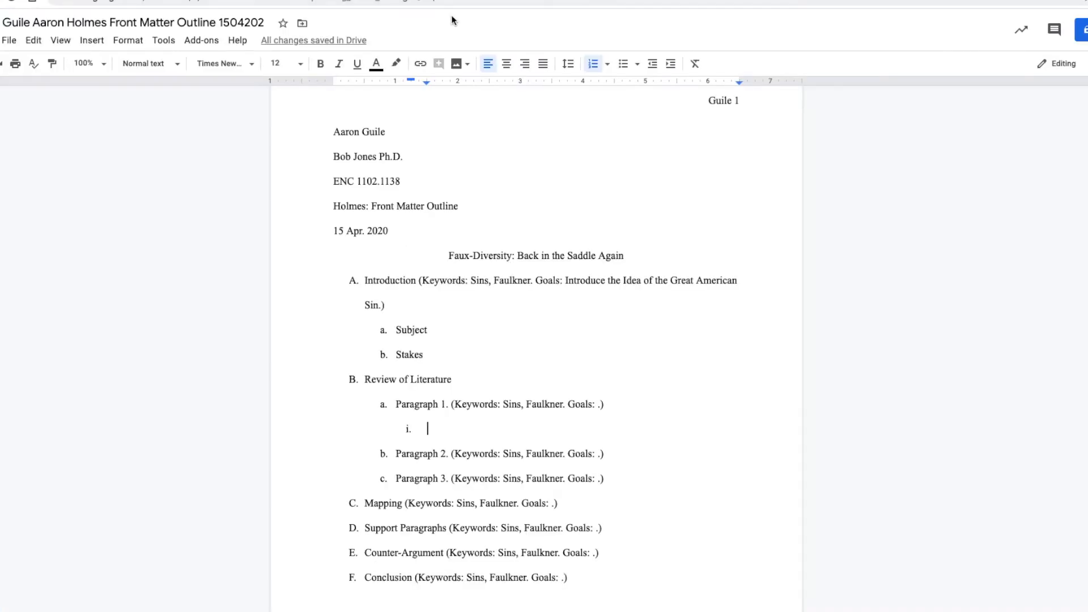
pyautogui.write('Claimn')
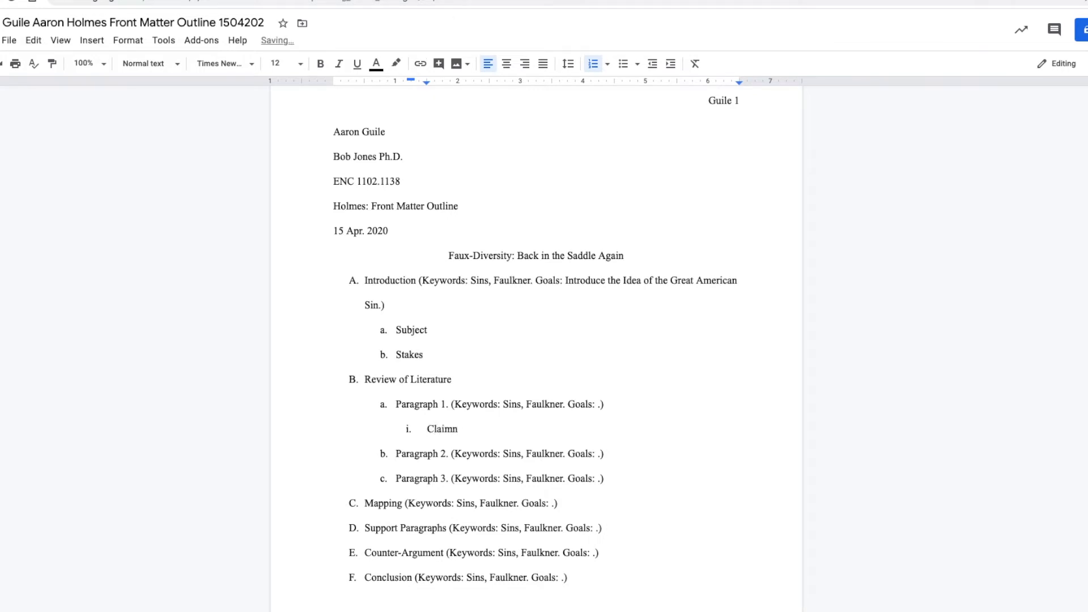
pyautogui.press('BackSpace')
pyautogui.write('.')
pyautogui.press('Return')
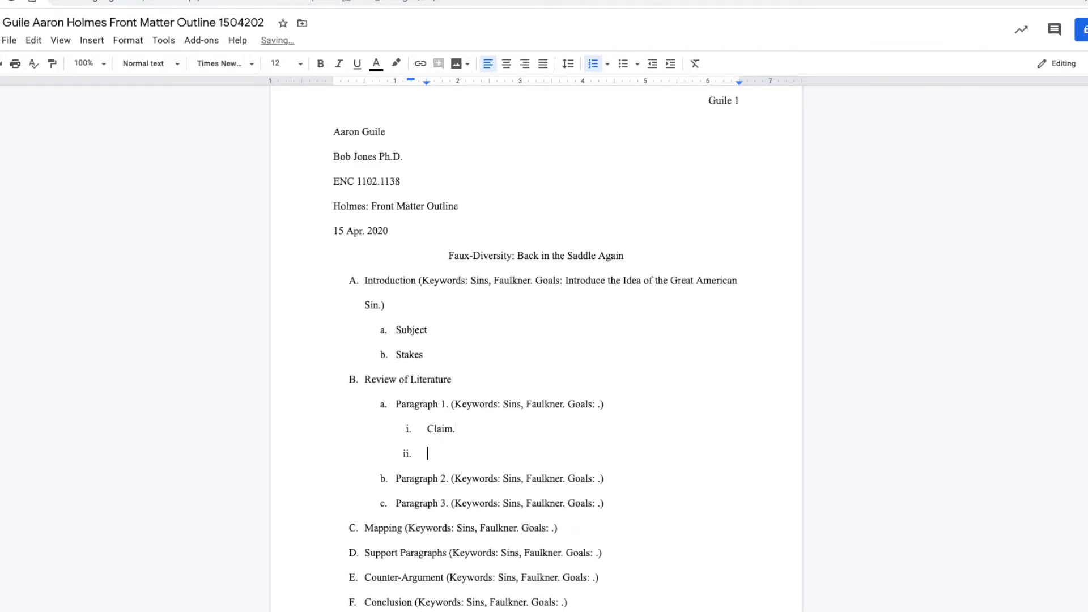
# Enter "Quote." in the empty third-level item under Paragraph 1 and nest a "Context." sub-item beneath Claim.
pyautogui.write('Quote.')
pyautogui.press('Down')
pyautogui.press('Right')
pyautogui.press('Right')
pyautogui.press('Right')
pyautogui.press('Right')
pyautogui.press('Right')
pyautogui.press('Right')
pyautogui.press('Right')
pyautogui.press('Right')
pyautogui.press('Right')
pyautogui.press('Right')
pyautogui.press('Right')
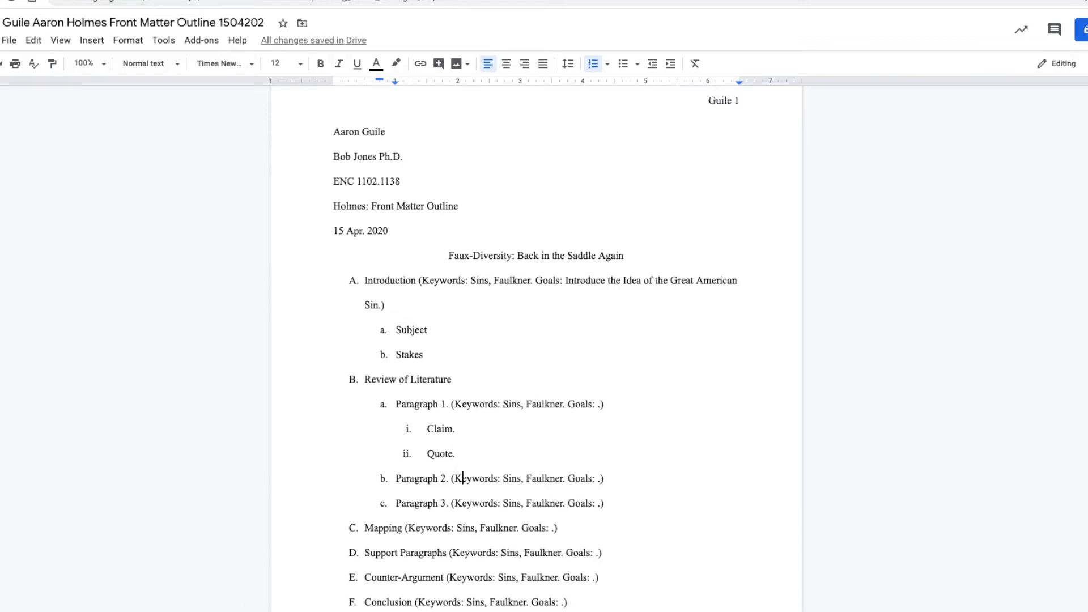
pyautogui.press('Right')
pyautogui.press('Right')
pyautogui.press('Right')
pyautogui.press('Right')
pyautogui.press('Right')
pyautogui.press('Right')
pyautogui.press('Right')
pyautogui.press('Right')
pyautogui.press('Right')
pyautogui.press('Right')
pyautogui.press('Right')
pyautogui.press('Right')
pyautogui.press('Right')
pyautogui.press('Right')
pyautogui.press('Right')
pyautogui.press('Right')
pyautogui.press('Up')
pyautogui.press('Up')
pyautogui.press('Return')
pyautogui.press('Tab')
pyautogui.write('Context')
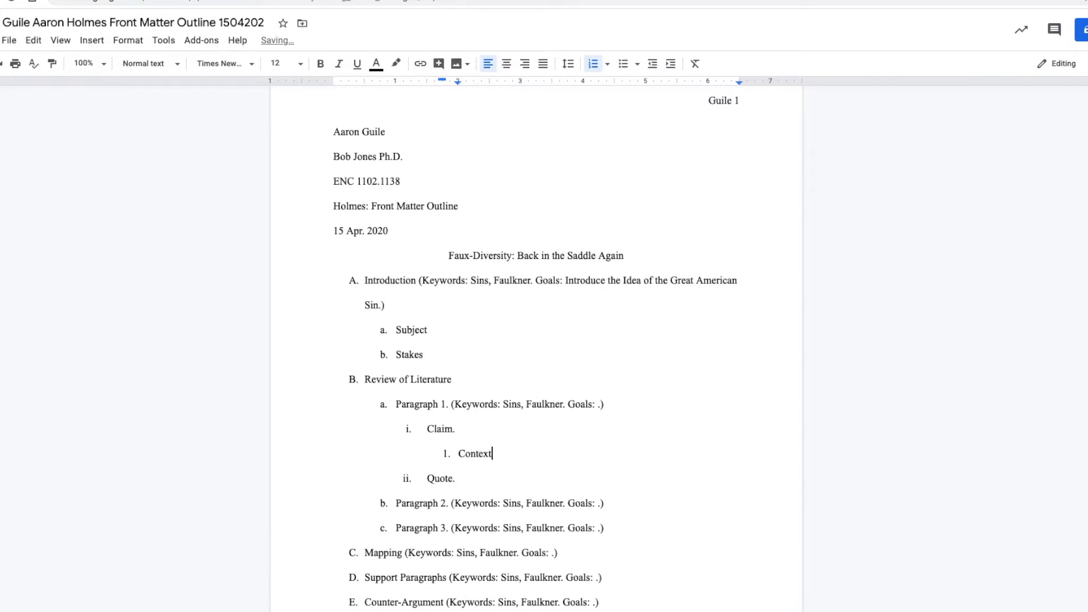
pyautogui.write('.')
# Nest two sub-items reading "Analysis." and "Interpretation." beneath the Quote item of Paragraph 1.
pyautogui.press('Down')
pyautogui.press('Return')
pyautogui.press('Tab')
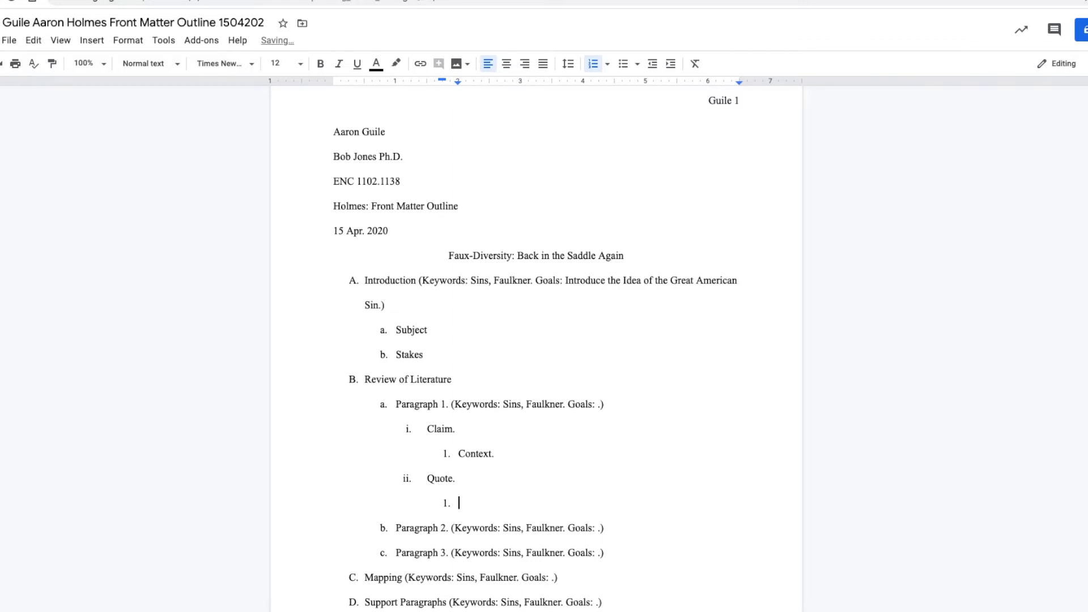
pyautogui.write('Analysis.')
pyautogui.press('Return')
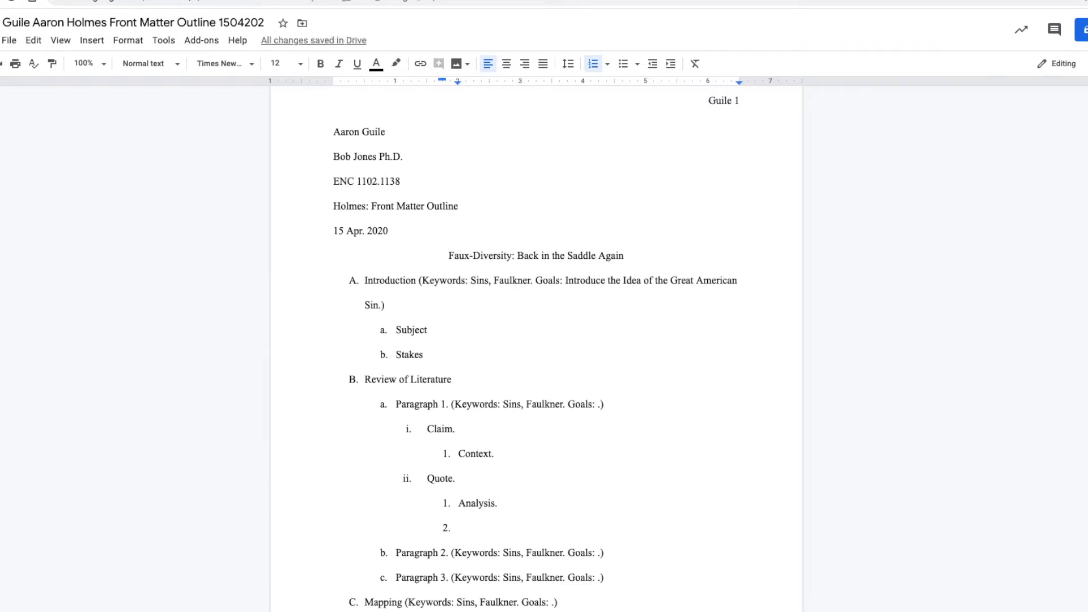
pyautogui.write('Interp')
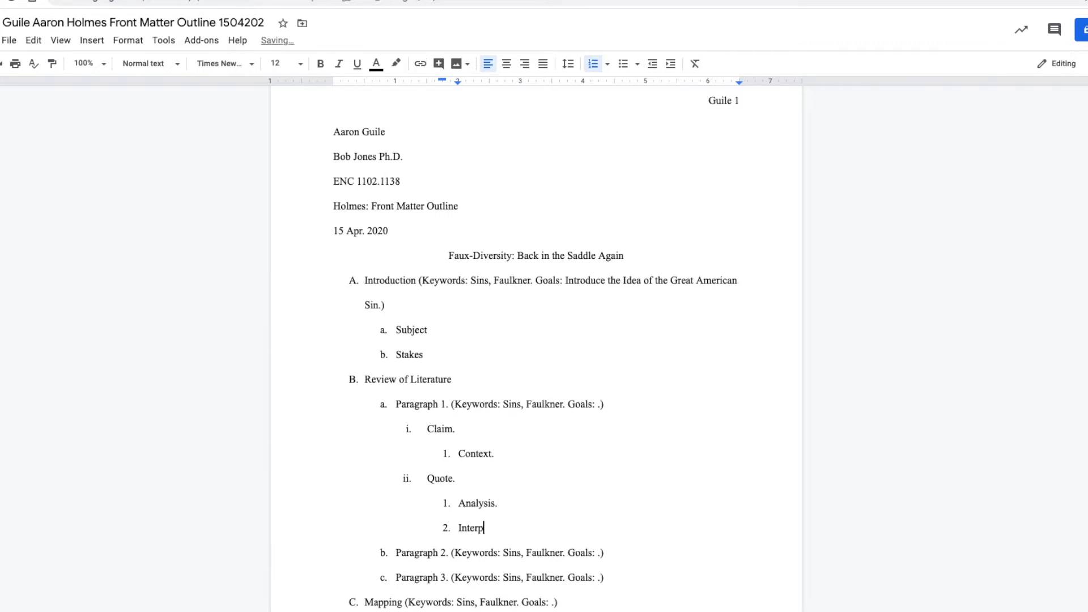
pyautogui.write('retation.')
# Copy the nested block under Paragraph 1, from "Claim." through "Interpretation.".
pyautogui.press('Up')
pyautogui.press('Up')
pyautogui.press('Up')
pyautogui.press('Up')
pyautogui.press('Left')
pyautogui.press('Left')
pyautogui.press('Left')
pyautogui.press('Left')
pyautogui.press('Left')
pyautogui.press('Left')
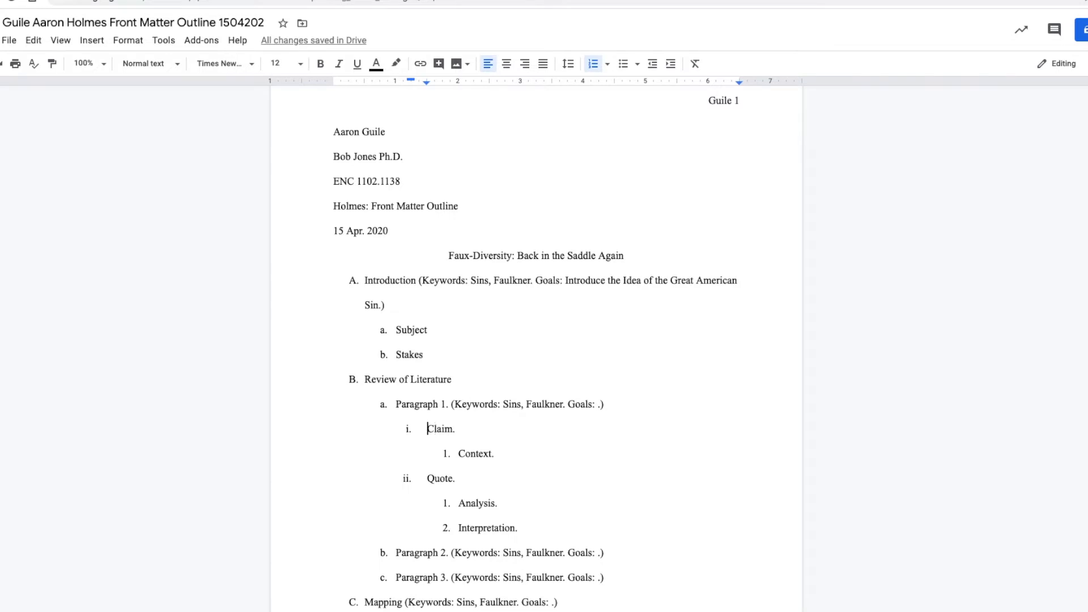
pyautogui.hotkey('shift', 'Down')
pyautogui.hotkey('shift', 'Down')
pyautogui.hotkey('shift', 'Down')
pyautogui.hotkey('shift', 'Down')
pyautogui.hotkey('shift', 'Down')
pyautogui.hotkey('shift', 'Left')
pyautogui.hotkey('shift', 'Left')
pyautogui.hotkey('shift', 'Left')
pyautogui.hotkey('shift', 'Left')
pyautogui.hotkey('shift', 'Left')
pyautogui.hotkey('shift', 'Left')
pyautogui.hotkey('shift', 'Left')
pyautogui.hotkey('shift', 'Left')
pyautogui.hotkey('shift', 'Left')
pyautogui.hotkey('ctrl', 'c')
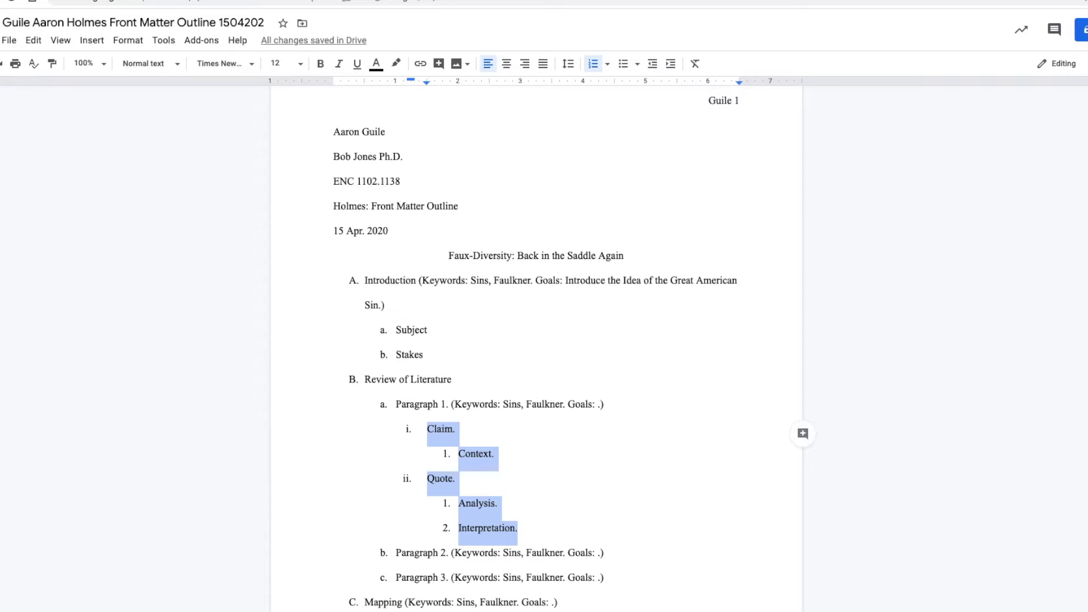
# Insert the copied Claim-to-Interpretation block beneath Paragraph 2 of the Review of Literature, starting at the third list level.
pyautogui.click(522, 552)
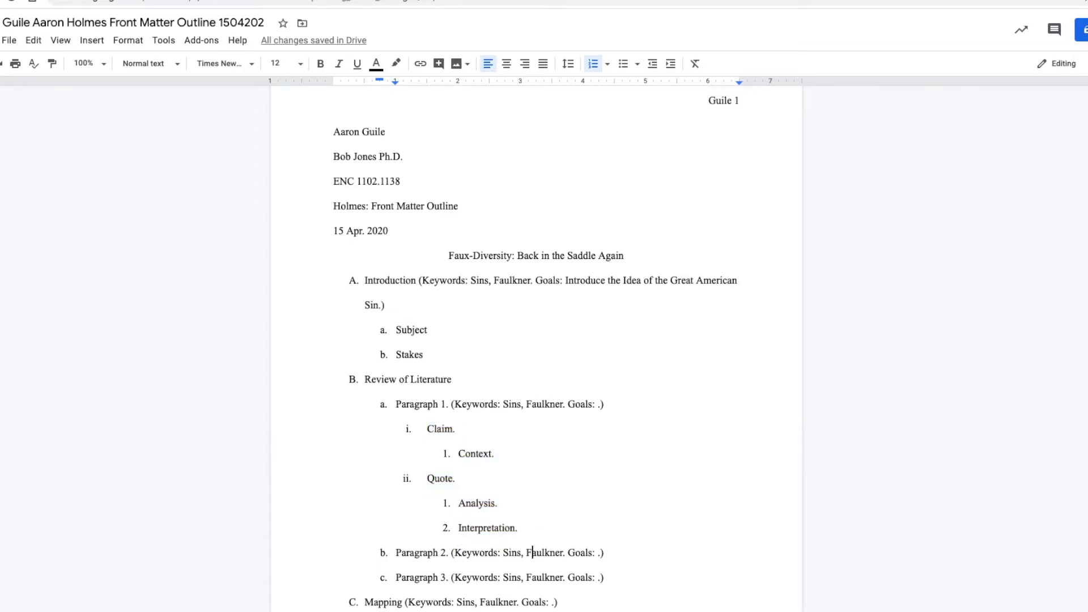
pyautogui.press('Right')
pyautogui.press('Right')
pyautogui.press('Right')
pyautogui.press('Right')
pyautogui.press('Right')
pyautogui.press('Right')
pyautogui.press('Return')
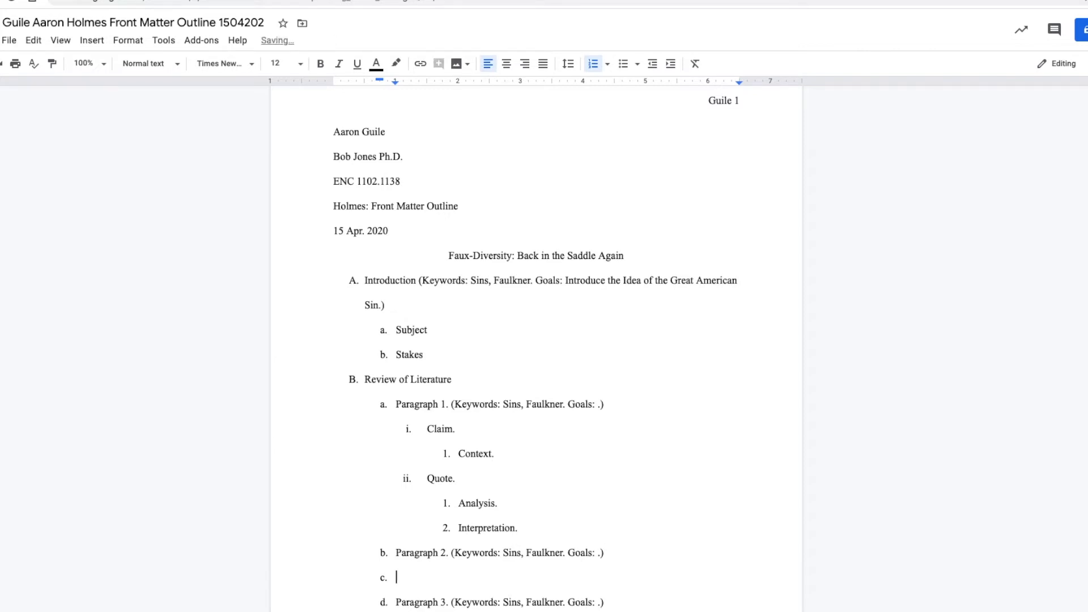
pyautogui.hotkey('ctrl', 'v')
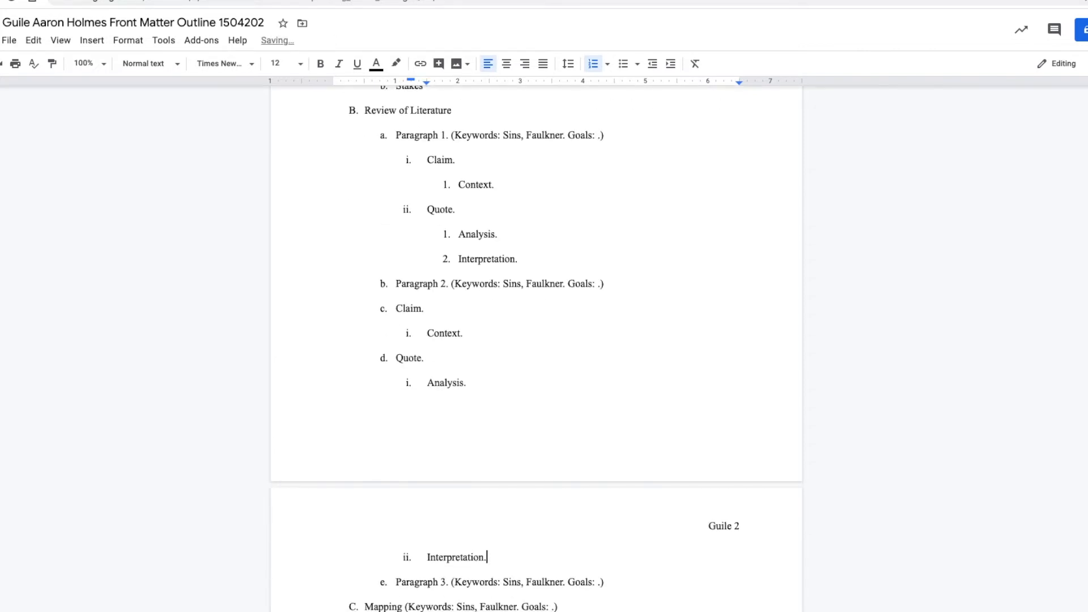
pyautogui.hotkey('ctrl', 'z')
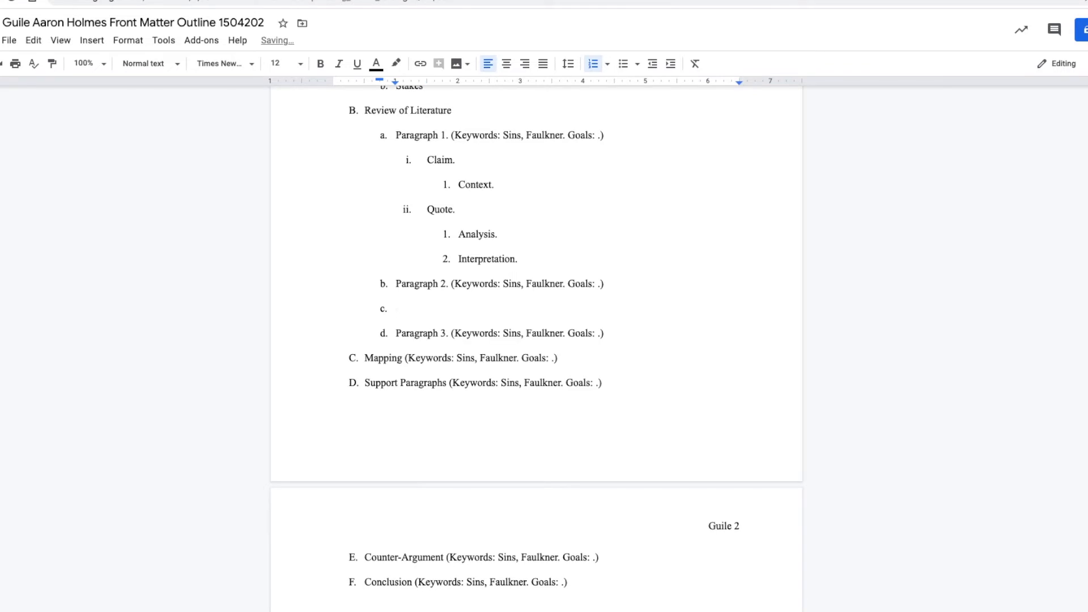
pyautogui.press('Tab')
pyautogui.hotkey('ctrl', 'v')
# Insert the same Claim-to-Interpretation block beneath Paragraph 3, also starting at the third list level.
pyautogui.press('Down')
pyautogui.press('Right')
pyautogui.press('Right')
pyautogui.press('Right')
pyautogui.press('Right')
pyautogui.press('Right')
pyautogui.press('Right')
pyautogui.press('Right')
pyautogui.press('Right')
pyautogui.press('Right')
pyautogui.press('Right')
pyautogui.press('Right')
pyautogui.press('Right')
pyautogui.press('Right')
pyautogui.press('Right')
pyautogui.press('Right')
pyautogui.press('Right')
pyautogui.press('Right')
pyautogui.press('Right')
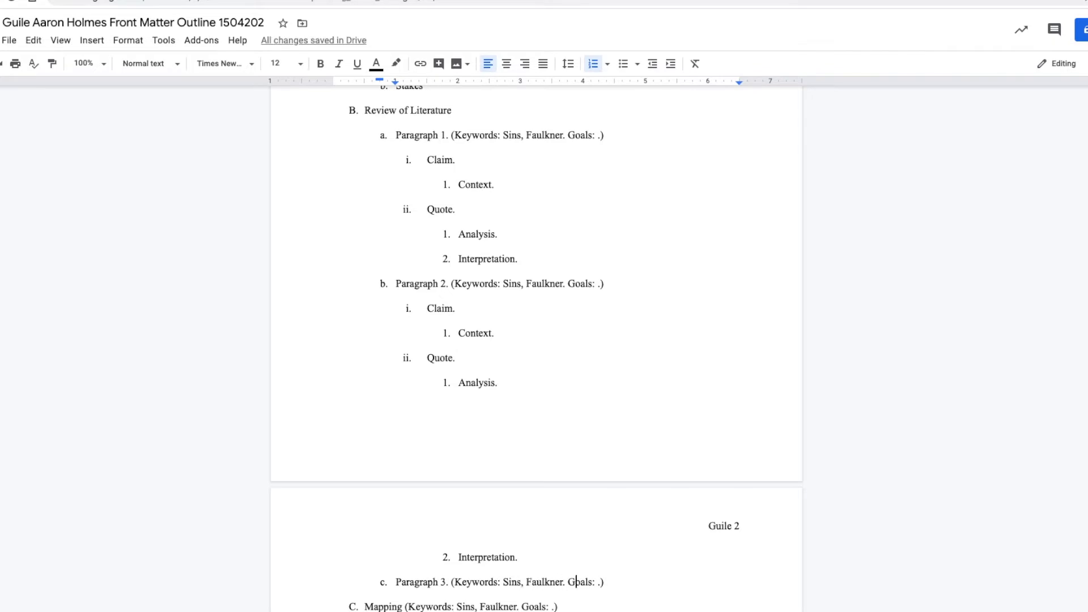
pyautogui.press('Right')
pyautogui.press('Right')
pyautogui.press('Return')
pyautogui.press('Tab')
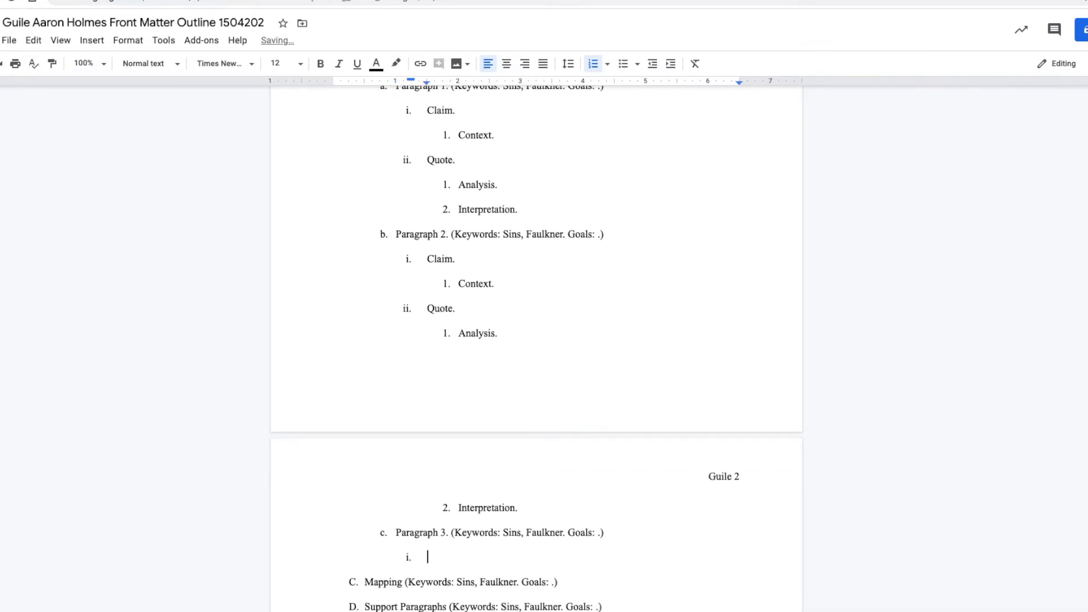
pyautogui.hotkey('ctrl', 'v')
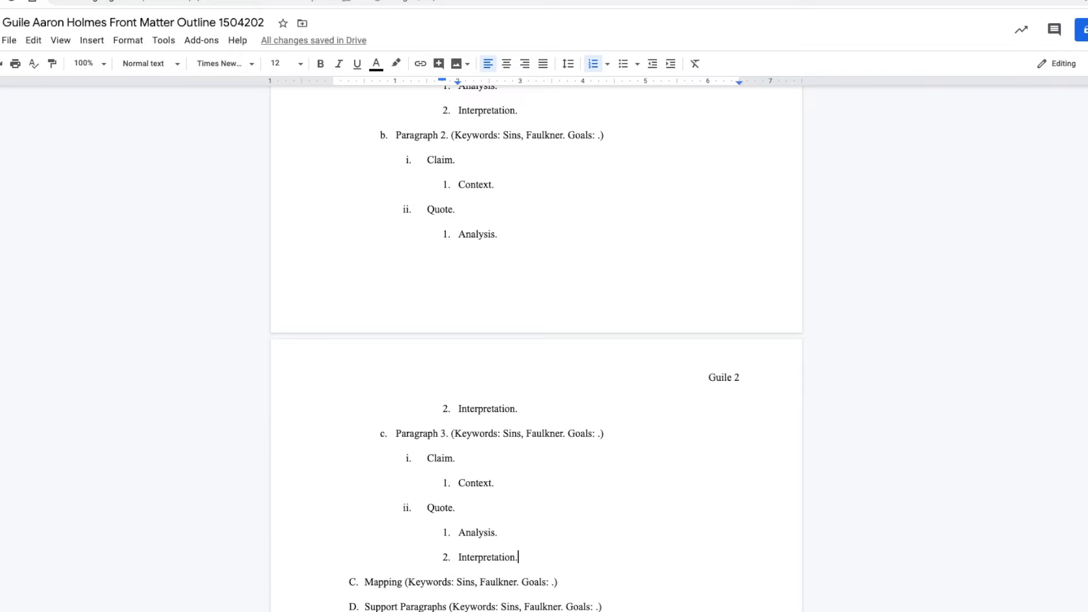
# Add a second-level sub-item reading "Paragraphs 1." beneath the Support Paragraphs line.
pyautogui.press('Down')
pyautogui.press('Down')
pyautogui.scroll(-2, 537, 348)
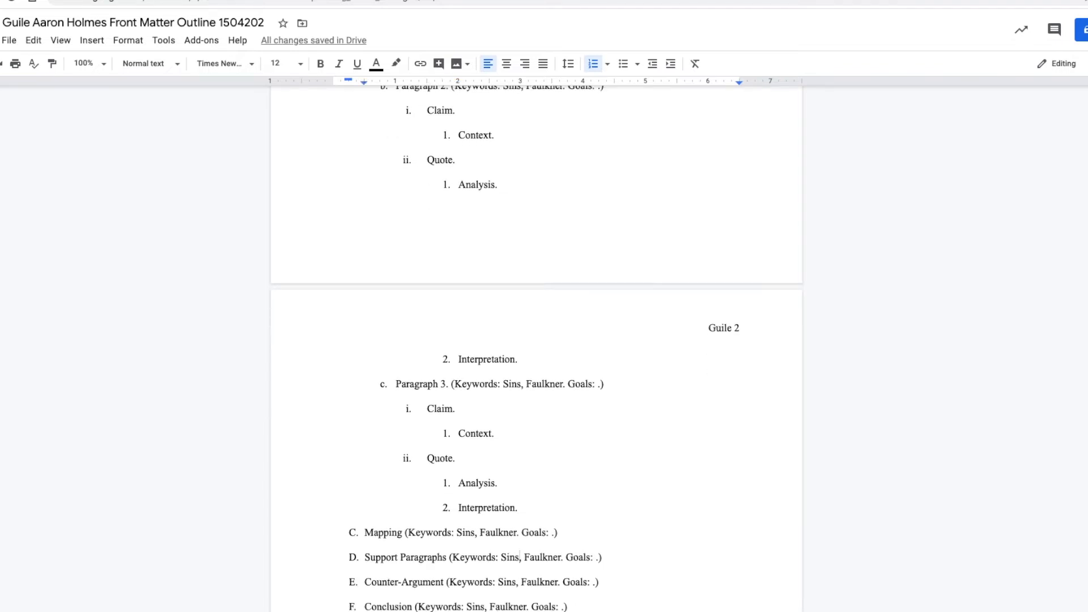
pyautogui.press('Right')
pyautogui.press('Right')
pyautogui.press('Right')
pyautogui.press('Right')
pyautogui.press('Right')
pyautogui.press('Right')
pyautogui.press('Right')
pyautogui.press('Right')
pyautogui.press('Right')
pyautogui.press('Right')
pyautogui.press('Right')
pyautogui.press('Right')
pyautogui.press('Right')
pyautogui.press('Right')
pyautogui.press('Right')
pyautogui.press('Return')
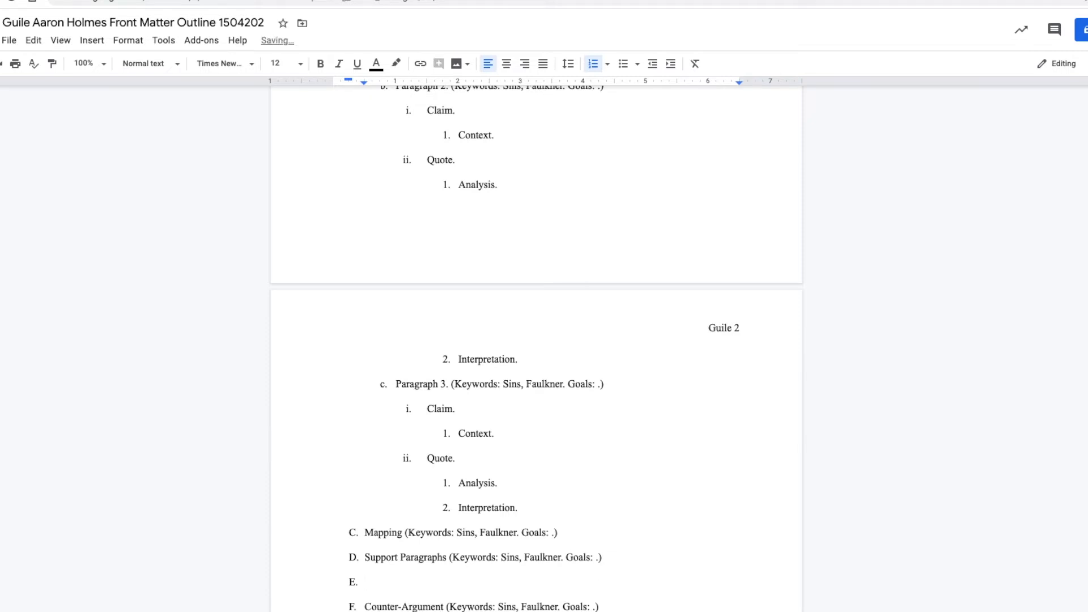
pyautogui.press('Tab')
pyautogui.write('Paragraphs')
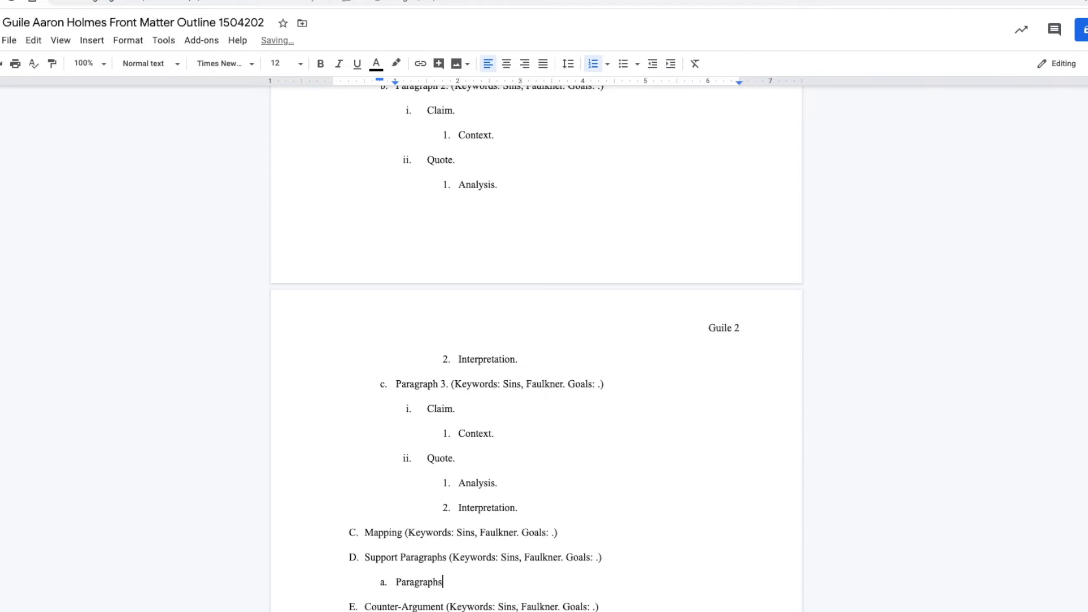
pyautogui.write(' 1.')
# Duplicate the "Paragraphs 1." sub-item five times below itself under Support Paragraphs.
pyautogui.press('Left')
pyautogui.press('Left')
pyautogui.press('Left')
pyautogui.press('Left')
pyautogui.press('Left')
pyautogui.press('Left')
pyautogui.press('Left')
pyautogui.press('Left')
pyautogui.press('Left')
pyautogui.hotkey('shift', 'Right')
pyautogui.hotkey('shift', 'Right')
pyautogui.hotkey('shift', 'Right')
pyautogui.hotkey('shift', 'Right')
pyautogui.hotkey('shift', 'Right')
pyautogui.hotkey('shift', 'Right')
pyautogui.hotkey('shift', 'Right')
pyautogui.hotkey('shift', 'Right')
pyautogui.hotkey('shift', 'Right')
pyautogui.hotkey('shift', 'Right')
pyautogui.hotkey('shift', 'Right')
pyautogui.hotkey('shift', 'Right')
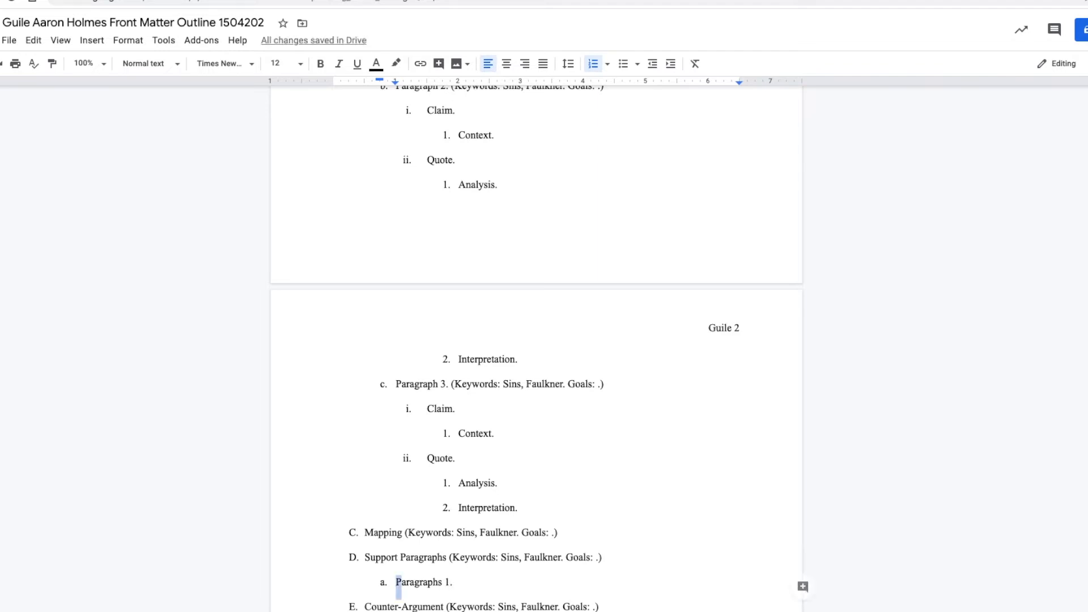
pyautogui.hotkey('shift', 'Right')
pyautogui.hotkey('ctrl', 'c')
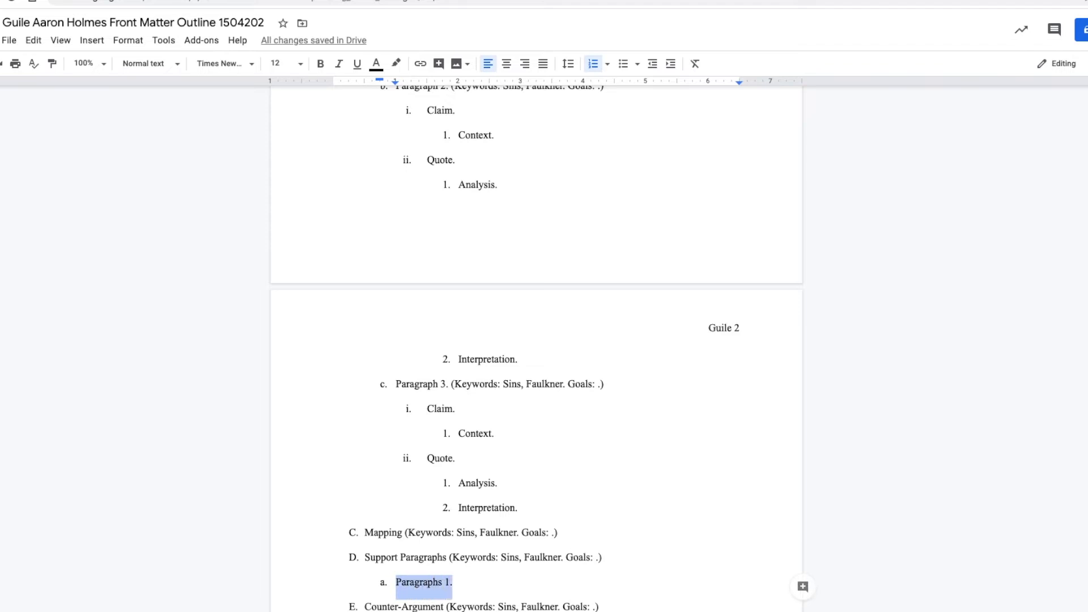
pyautogui.press('Right')
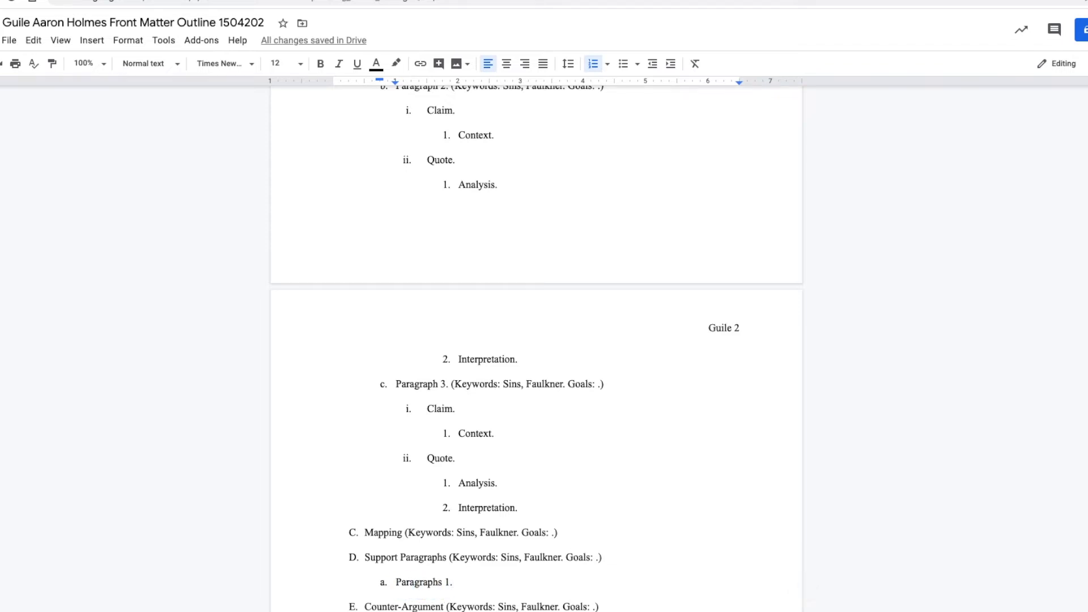
pyautogui.press('Return')
pyautogui.hotkey('ctrl', 'v')
pyautogui.press('Return')
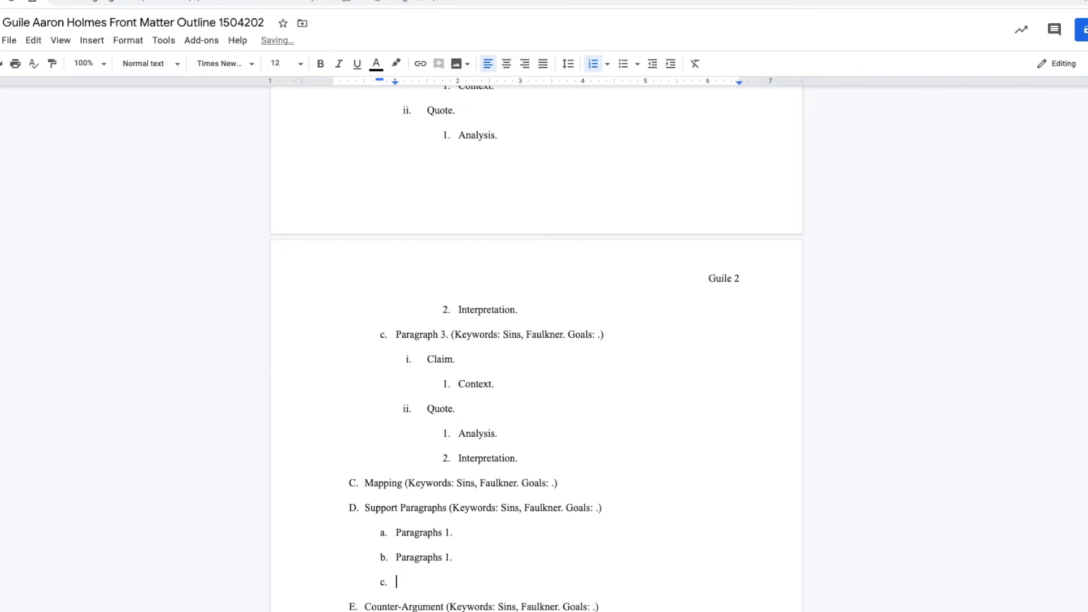
pyautogui.hotkey('ctrl', 'v')
pyautogui.press('Return')
pyautogui.hotkey('ctrl', 'v')
pyautogui.press('Return')
pyautogui.hotkey('ctrl', 'v')
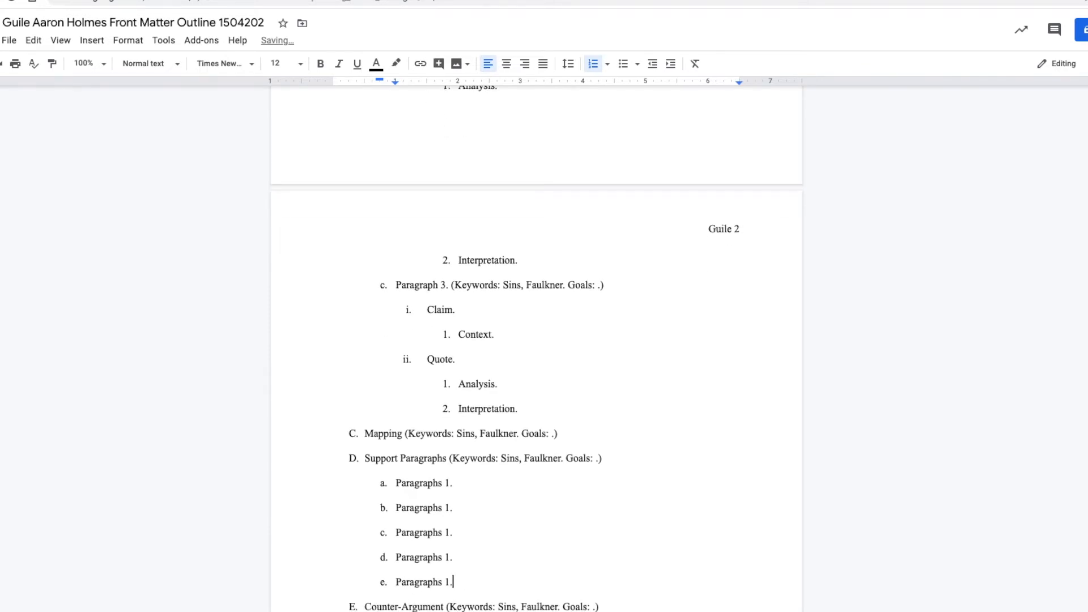
pyautogui.press('Return')
pyautogui.hotkey('ctrl', 'v')
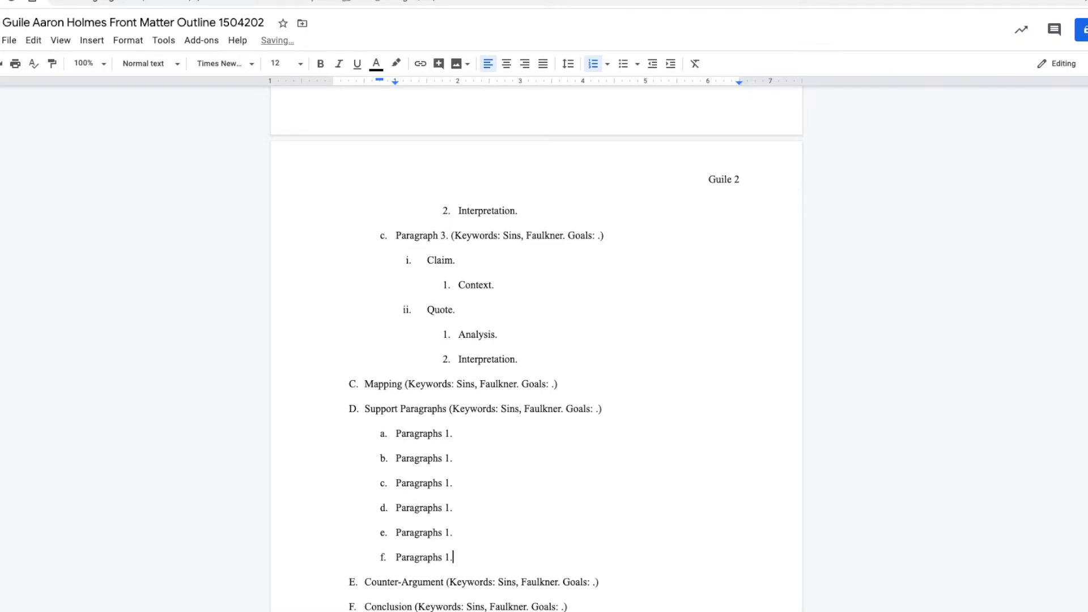
# Renumber the duplicated sub-items under Support Paragraphs in sequence as Paragraphs 2 through Paragraphs 6.
pyautogui.press('Down')
pyautogui.press('Left')
pyautogui.press('BackSpace')
pyautogui.write('2')
pyautogui.press('Down')
pyautogui.press('Down')
pyautogui.press('BackSpace')
pyautogui.write('4')
pyautogui.press('Down')
pyautogui.press('BackSpace')
pyautogui.write('6')
# Copy the Claim-to-Interpretation block beneath Paragraph 3, leaving out the Mapping line.
pyautogui.press('Up')
pyautogui.press('Up')
pyautogui.press('Up')
pyautogui.press('Up')
pyautogui.press('Up')
pyautogui.press('Up')
pyautogui.press('Up')
pyautogui.press('Up')
pyautogui.press('Up')
pyautogui.press('Up')
pyautogui.press('Up')
pyautogui.press('Up')
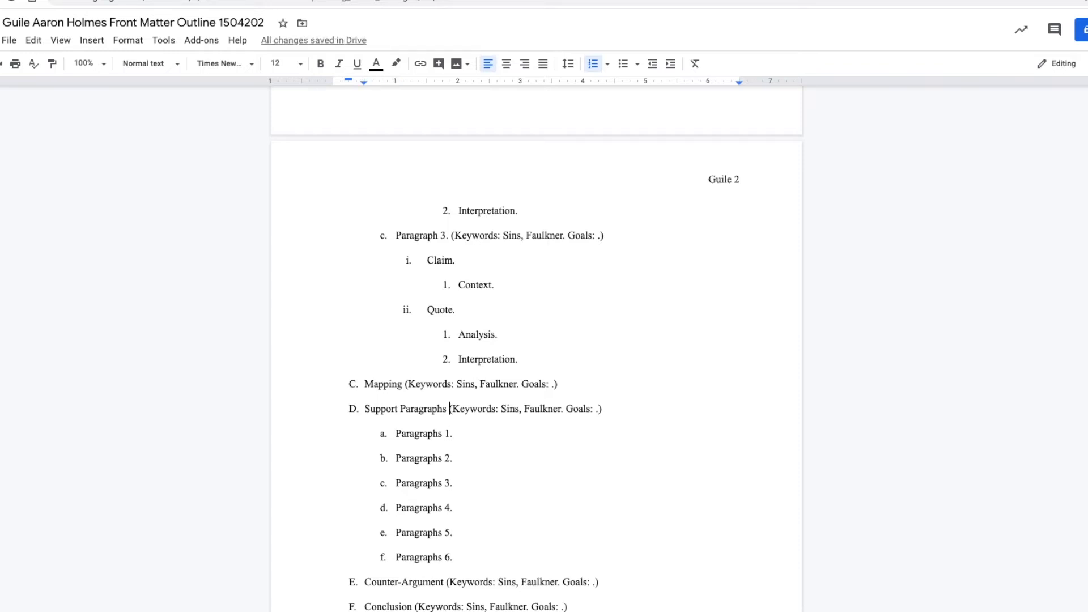
pyautogui.press('Left')
pyautogui.press('Left')
pyautogui.hotkey('shift', 'Down')
pyautogui.hotkey('shift', 'Down')
pyautogui.hotkey('shift', 'Down')
pyautogui.hotkey('shift', 'Down')
pyautogui.hotkey('shift', 'Down')
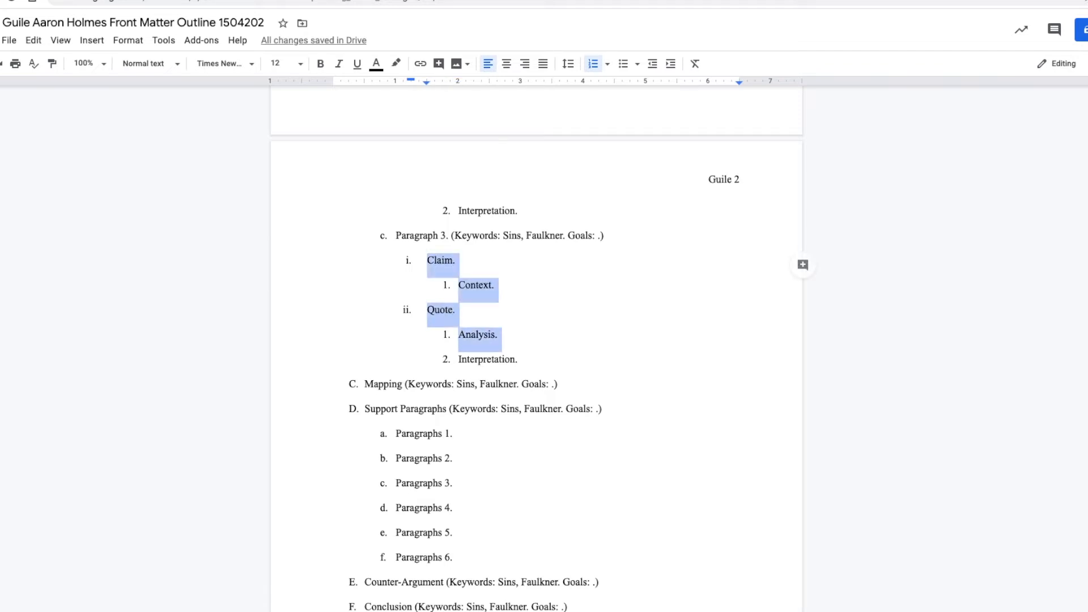
pyautogui.hotkey('shift', 'Left')
pyautogui.hotkey('shift', 'Left')
pyautogui.hotkey('shift', 'Left')
pyautogui.hotkey('shift', 'Left')
pyautogui.hotkey('shift', 'Left')
pyautogui.hotkey('shift', 'Left')
pyautogui.hotkey('shift', 'Left')
pyautogui.hotkey('shift', 'Left')
pyautogui.hotkey('shift', 'Left')
pyautogui.hotkey('shift', 'Left')
pyautogui.hotkey('shift', 'Left')
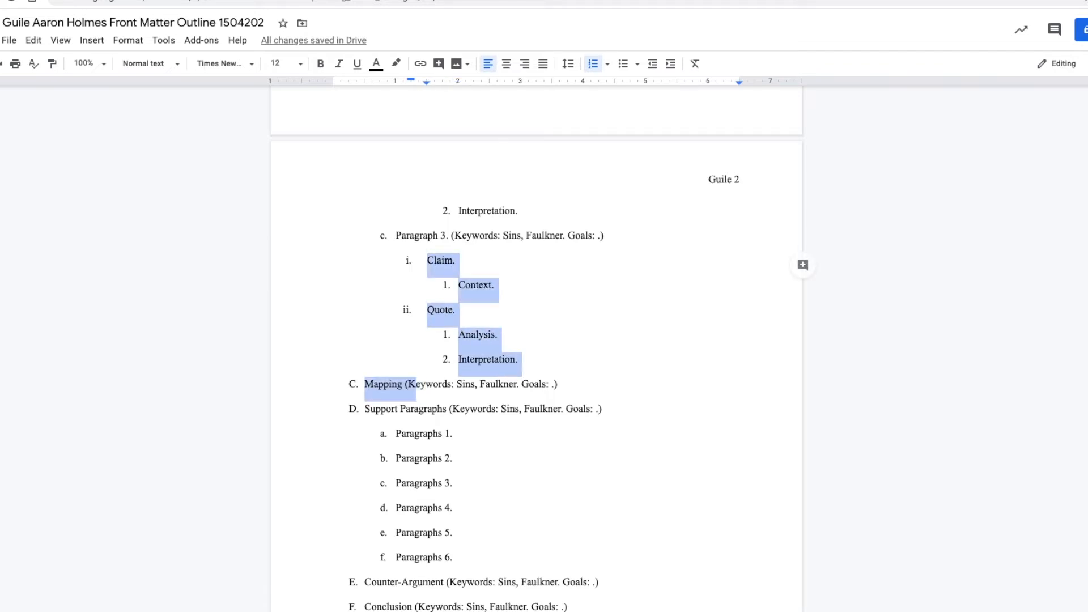
pyautogui.hotkey('shift', 'Left')
pyautogui.hotkey('shift', 'Left')
pyautogui.hotkey('ctrl', 'c')
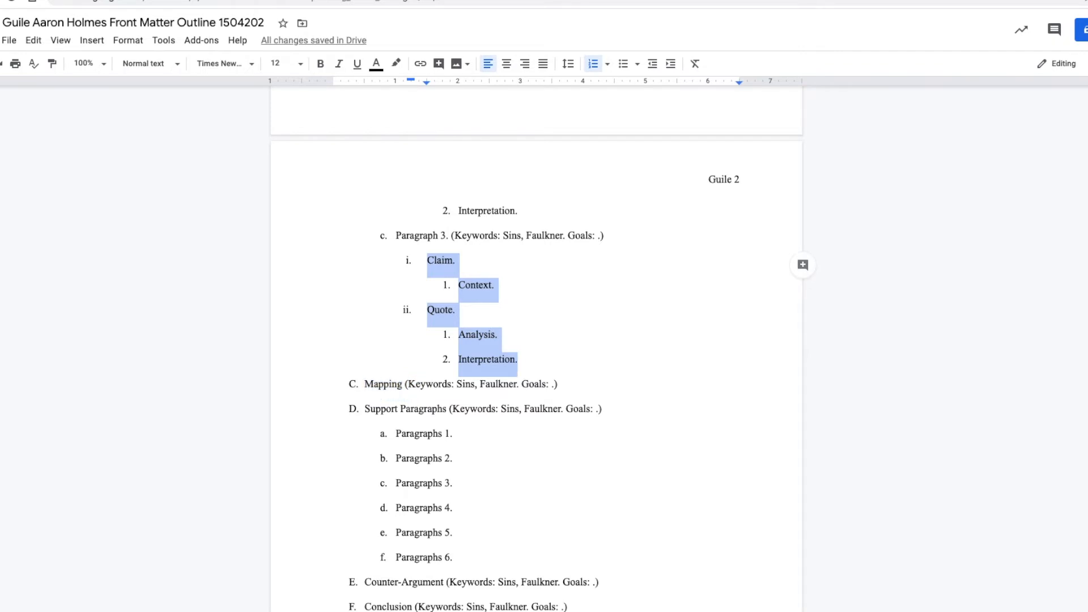
# Insert the copied Claim-to-Interpretation block at the third list level beneath Paragraphs 1 and Paragraphs 2 of Support Paragraphs.
pyautogui.press('Down')
pyautogui.press('Down')
pyautogui.press('Down')
pyautogui.press('Return')
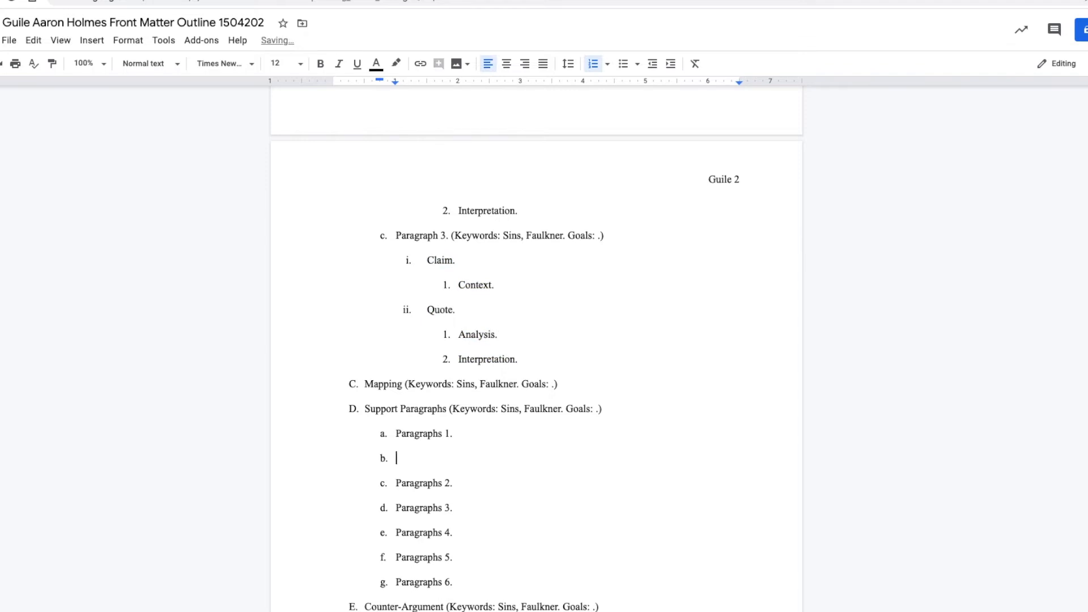
pyautogui.press('Tab')
pyautogui.hotkey('ctrl', 'v')
pyautogui.press('Down')
pyautogui.press('Return')
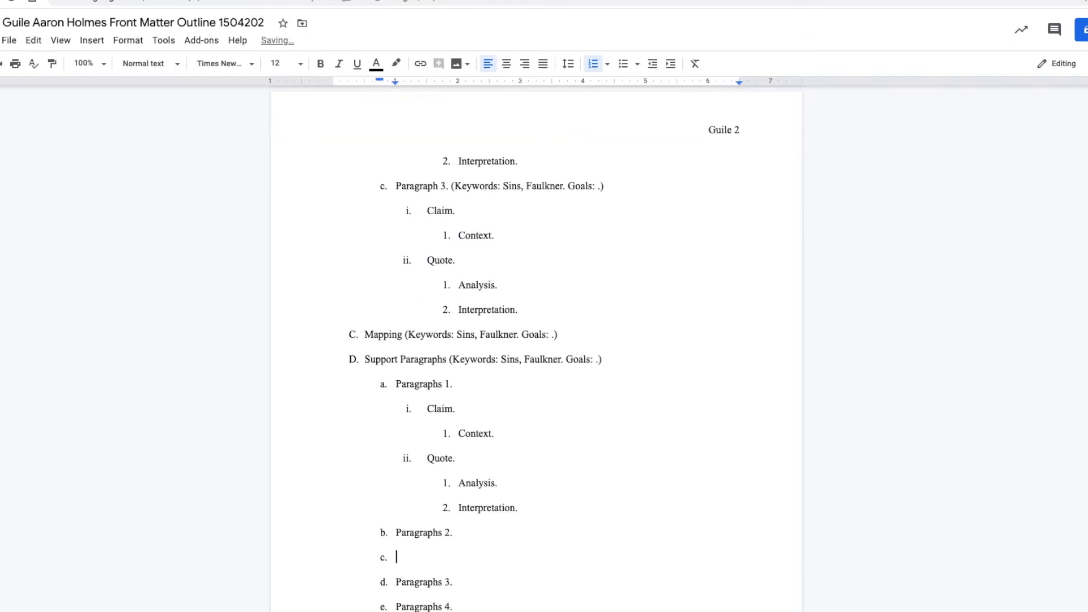
pyautogui.press('Tab')
pyautogui.hotkey('ctrl', 'v')
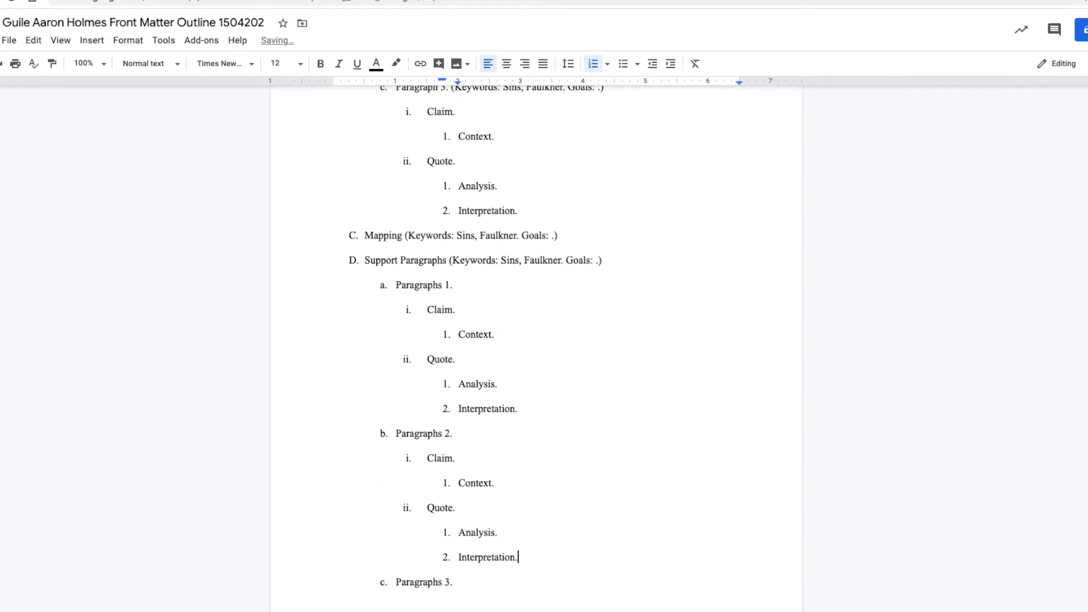
# Insert the same Claim-to-Interpretation block at the third list level beneath Paragraphs 3 and Paragraphs 4.
pyautogui.press('Down')
pyautogui.press('Return')
pyautogui.press('Tab')
pyautogui.hotkey('ctrl', 'v')
pyautogui.press('Down')
pyautogui.press('Return')
pyautogui.press('Tab')
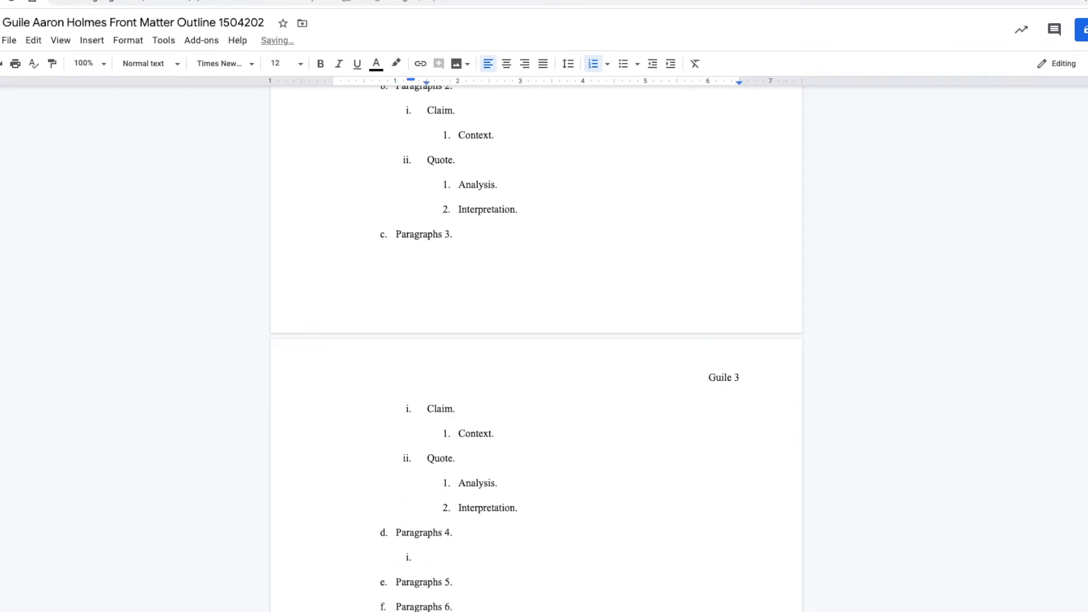
pyautogui.hotkey('ctrl', 'v')
# Insert the same Claim-to-Interpretation block at the third list level beneath Paragraphs 5 and Paragraphs 6.
pyautogui.press('Down')
pyautogui.press('Return')
pyautogui.press('Tab')
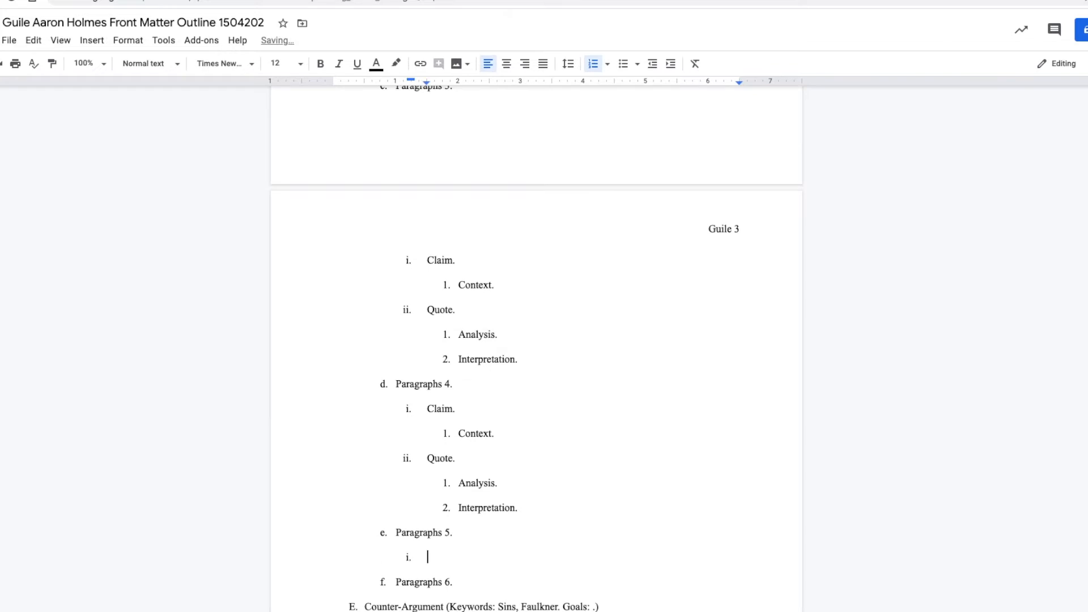
pyautogui.hotkey('ctrl', 'v')
pyautogui.press('Down')
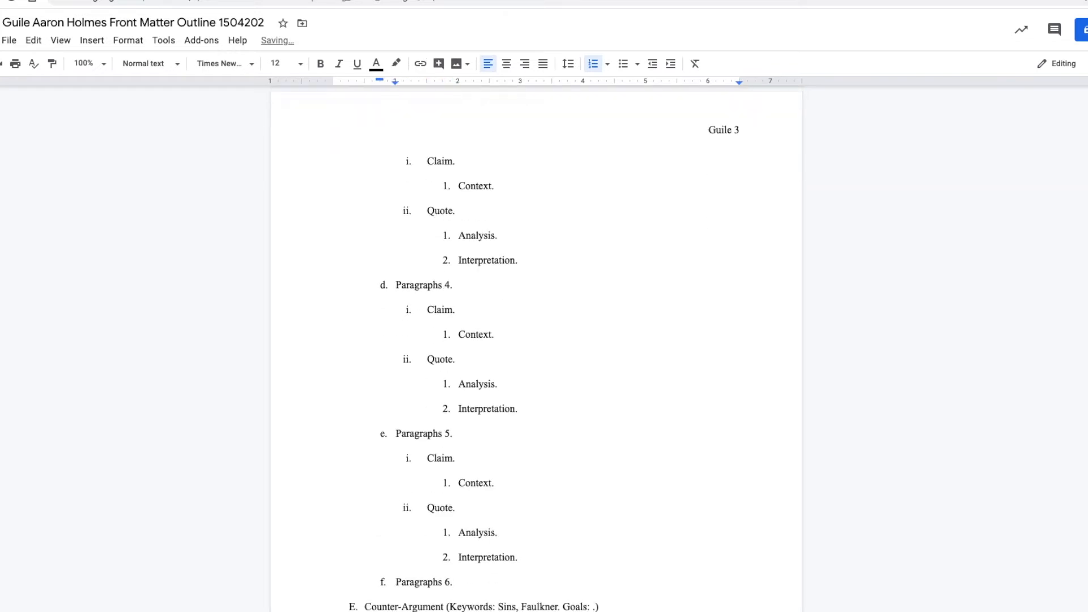
pyautogui.press('Return')
pyautogui.press('Tab')
pyautogui.hotkey('ctrl', 'v')
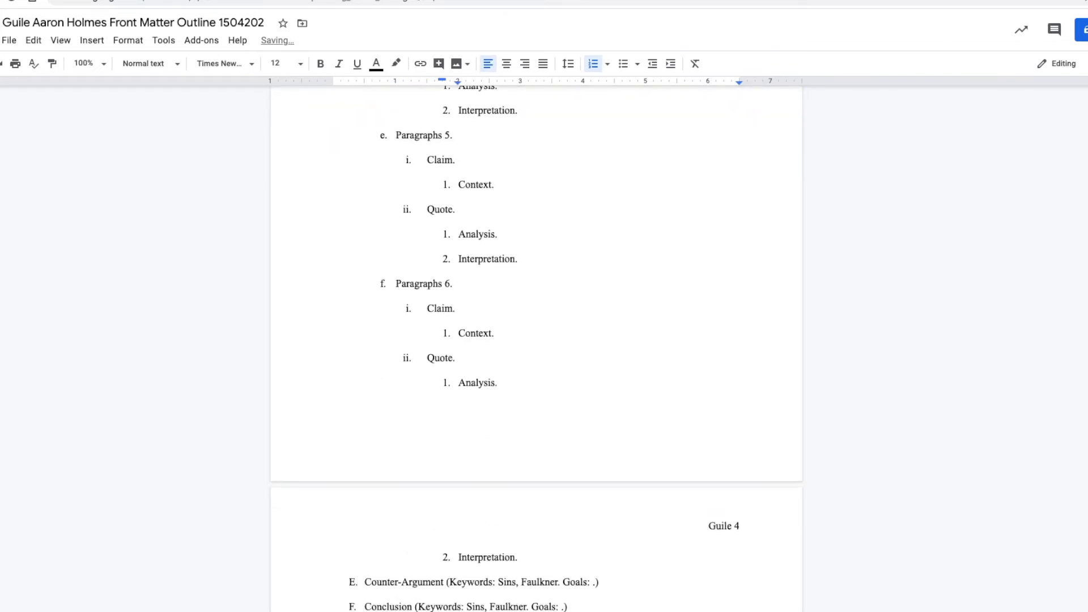
# Cut "(Keywords: Sins, Faulkner. Goals: .)" from the Support Paragraphs line and place the cursor in the Paragraphs 1 line.
pyautogui.press('Up')
pyautogui.press('Up')
pyautogui.press('Up')
pyautogui.press('Up')
pyautogui.press('Up')
pyautogui.press('Up')
pyautogui.press('Up')
pyautogui.press('Up')
pyautogui.press('Up')
pyautogui.press('Up')
pyautogui.press('Up')
pyautogui.press('Up')
pyautogui.press('Up')
pyautogui.press('Up')
pyautogui.press('Up')
pyautogui.press('Up')
pyautogui.press('Up')
pyautogui.press('Up')
pyautogui.press('Up')
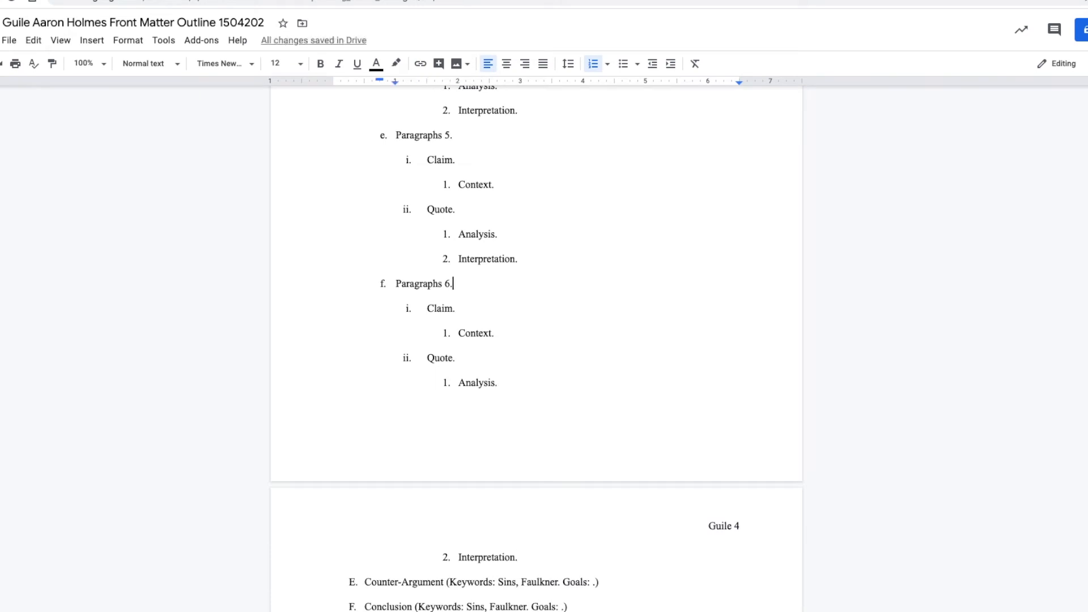
pyautogui.press('Up')
pyautogui.press('Up')
pyautogui.press('Up')
pyautogui.press('Up')
pyautogui.press('Up')
pyautogui.press('Up')
pyautogui.press('Up')
pyautogui.press('Up')
pyautogui.press('Up')
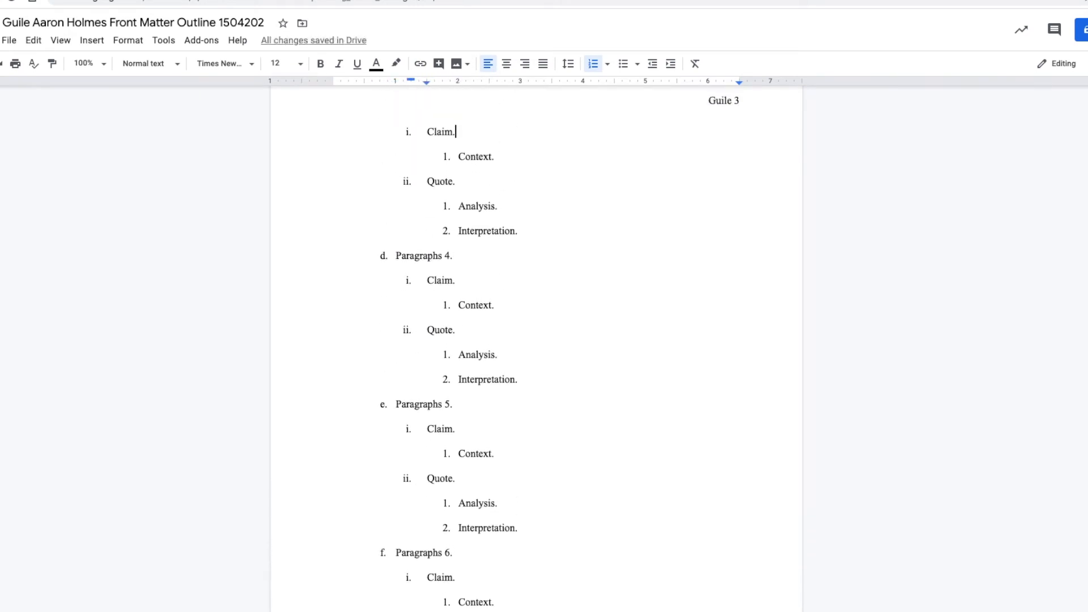
pyautogui.press('Up')
pyautogui.press('Up')
pyautogui.press('Up')
pyautogui.press('Up')
pyautogui.press('Up')
pyautogui.press('Up')
pyautogui.press('Up')
pyautogui.press('Up')
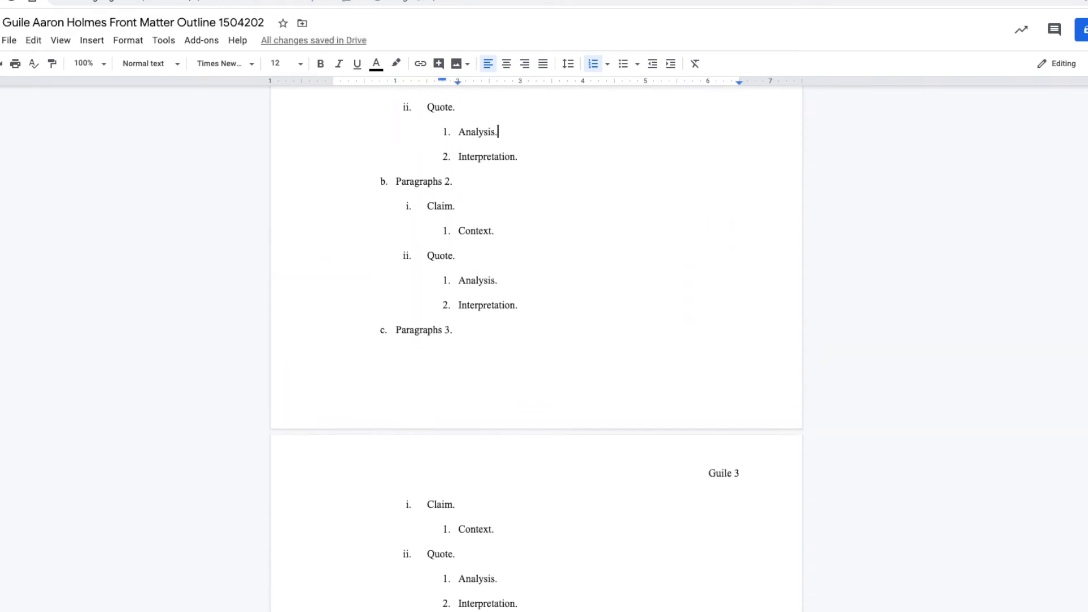
pyautogui.press('Left')
pyautogui.press('Left')
pyautogui.press('Left')
pyautogui.press('Left')
pyautogui.press('Left')
pyautogui.press('Left')
pyautogui.press('Left')
pyautogui.press('Left')
pyautogui.press('Left')
pyautogui.press('Left')
pyautogui.press('Left')
pyautogui.press('Left')
pyautogui.press('Left')
pyautogui.hotkey('shift', 'Right')
pyautogui.hotkey('shift', 'Right')
pyautogui.hotkey('shift', 'Right')
pyautogui.hotkey('shift', 'Right')
pyautogui.hotkey('shift', 'Right')
pyautogui.hotkey('shift', 'Right')
pyautogui.hotkey('shift', 'Right')
pyautogui.hotkey('shift', 'Right')
pyautogui.hotkey('shift', 'Right')
pyautogui.hotkey('shift', 'Right')
pyautogui.hotkey('shift', 'Right')
pyautogui.hotkey('shift', 'Right')
pyautogui.hotkey('shift', 'Right')
pyautogui.hotkey('shift', 'Right')
pyautogui.hotkey('shift', 'Right')
pyautogui.hotkey('shift', 'Right')
pyautogui.hotkey('shift', 'Right')
pyautogui.hotkey('shift', 'Right')
pyautogui.hotkey('shift', 'Right')
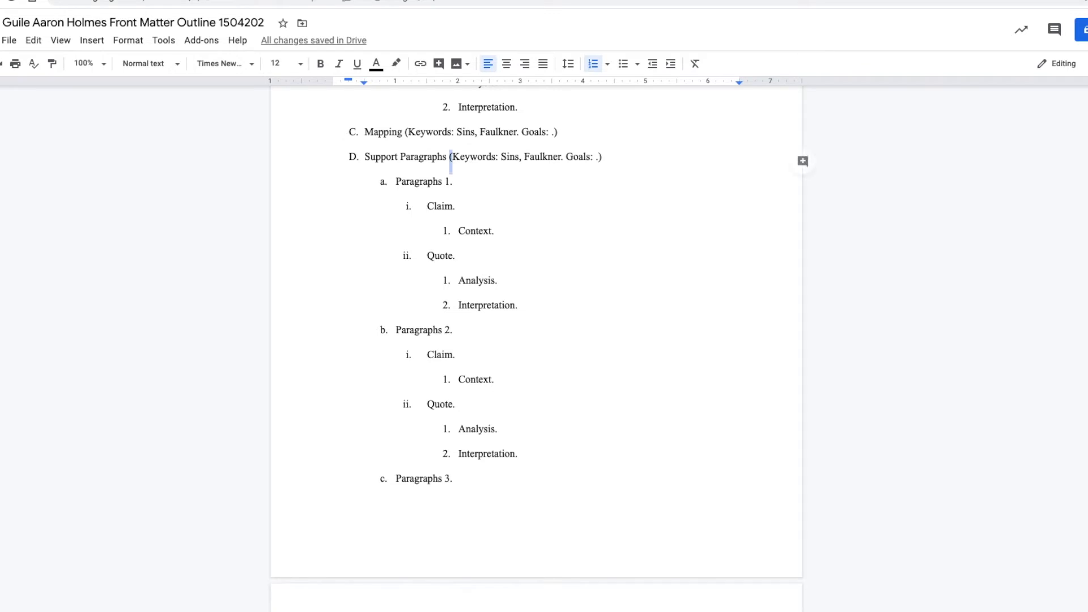
pyautogui.hotkey('shift', 'Right')
pyautogui.hotkey('shift', 'Right')
pyautogui.hotkey('shift', 'Right')
pyautogui.hotkey('shift', 'Right')
pyautogui.hotkey('shift', 'Right')
pyautogui.hotkey('shift', 'Right')
pyautogui.hotkey('shift', 'Right')
pyautogui.hotkey('shift', 'Right')
pyautogui.hotkey('shift', 'Right')
pyautogui.hotkey('shift', 'Right')
pyautogui.hotkey('shift', 'Right')
pyautogui.hotkey('shift', 'Right')
pyautogui.hotkey('shift', 'Right')
pyautogui.hotkey('shift', 'Right')
pyautogui.hotkey('shift', 'Right')
pyautogui.hotkey('shift', 'Right')
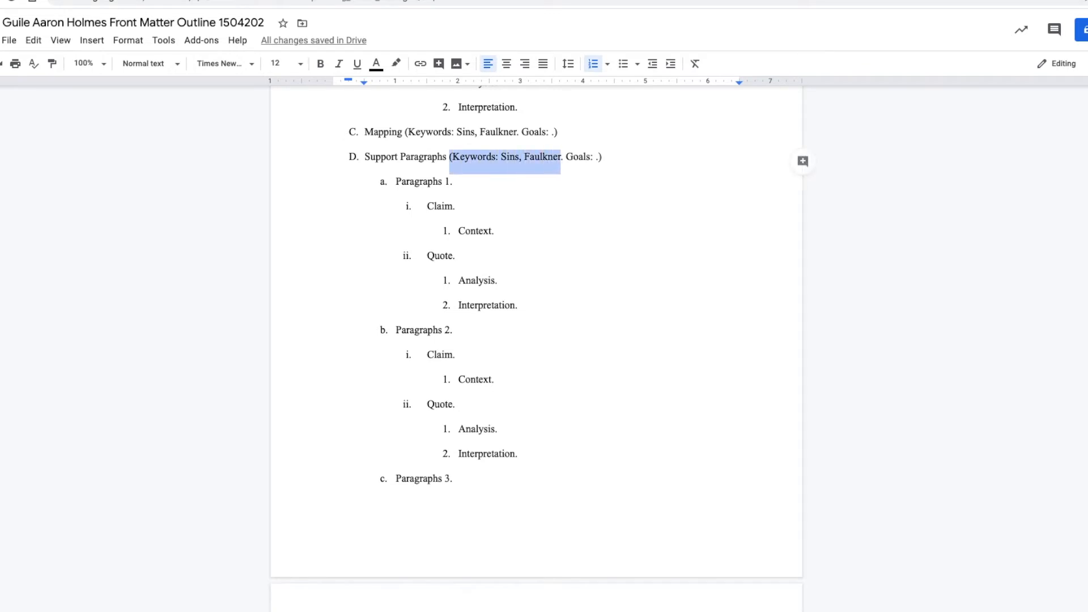
pyautogui.hotkey('shift', 'Right')
pyautogui.hotkey('ctrl', 'x')
pyautogui.press('Down')
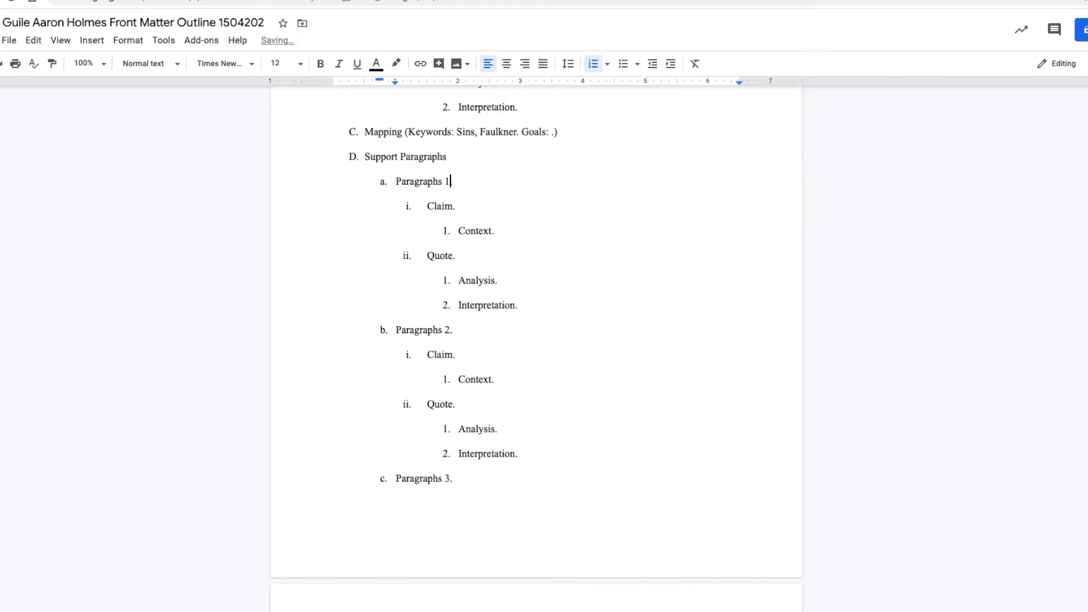
# Append the cut "(Keywords: Sins, Faulkner. Goals: .)" text to the Paragraphs 1 and Paragraphs 2 lines of Support Paragraphs.
pyautogui.press('BackSpace')
pyautogui.write('.')
pyautogui.hotkey('ctrl', 'v')
pyautogui.press('Down')
pyautogui.press('Down')
pyautogui.press('Down')
pyautogui.press('Down')
pyautogui.press('Down')
pyautogui.press('Down')
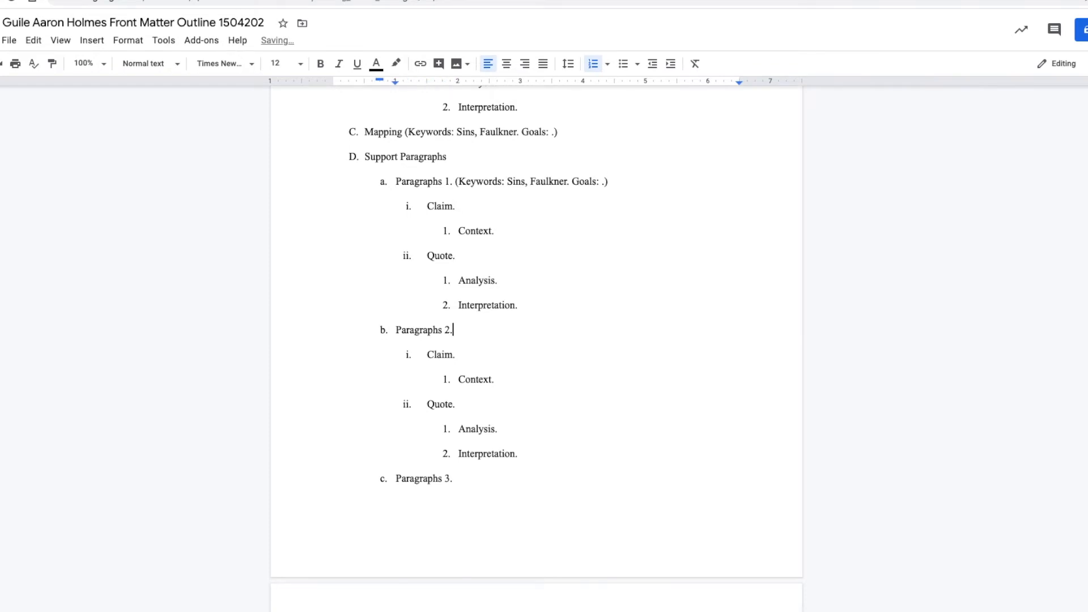
pyautogui.hotkey('ctrl', 'v')
# Append the same "(Keywords: Sins, Faulkner. Goals: .)" text to the Paragraphs 3 and Paragraphs 4 lines.
pyautogui.press('Down')
pyautogui.press('Down')
pyautogui.press('Down')
pyautogui.press('Down')
pyautogui.press('Down')
pyautogui.press('Down')
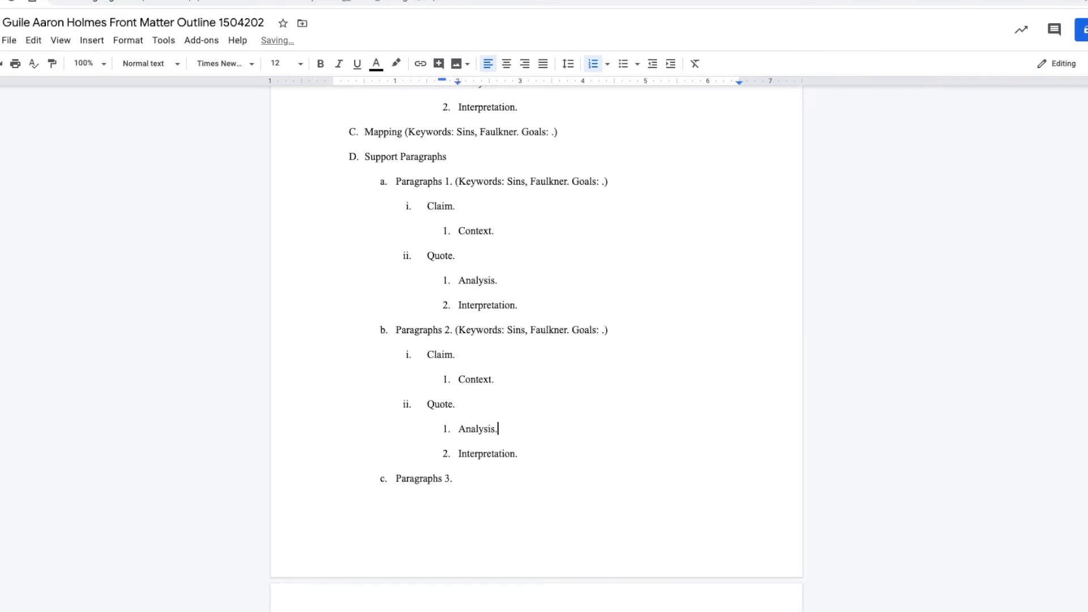
pyautogui.hotkey('ctrl', 'v')
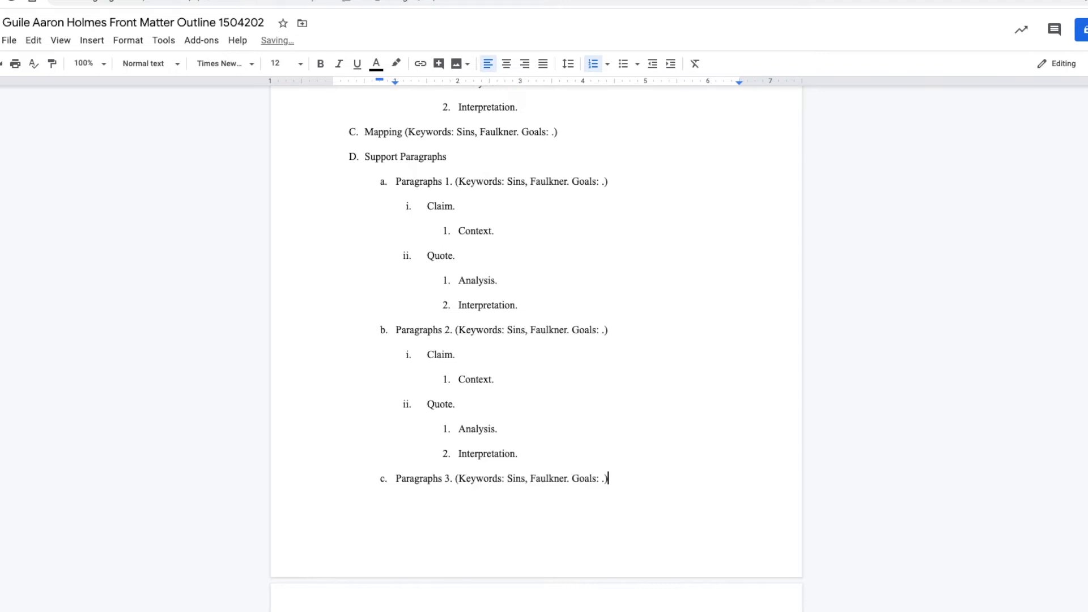
pyautogui.press('Down')
pyautogui.press('Down')
pyautogui.press('Down')
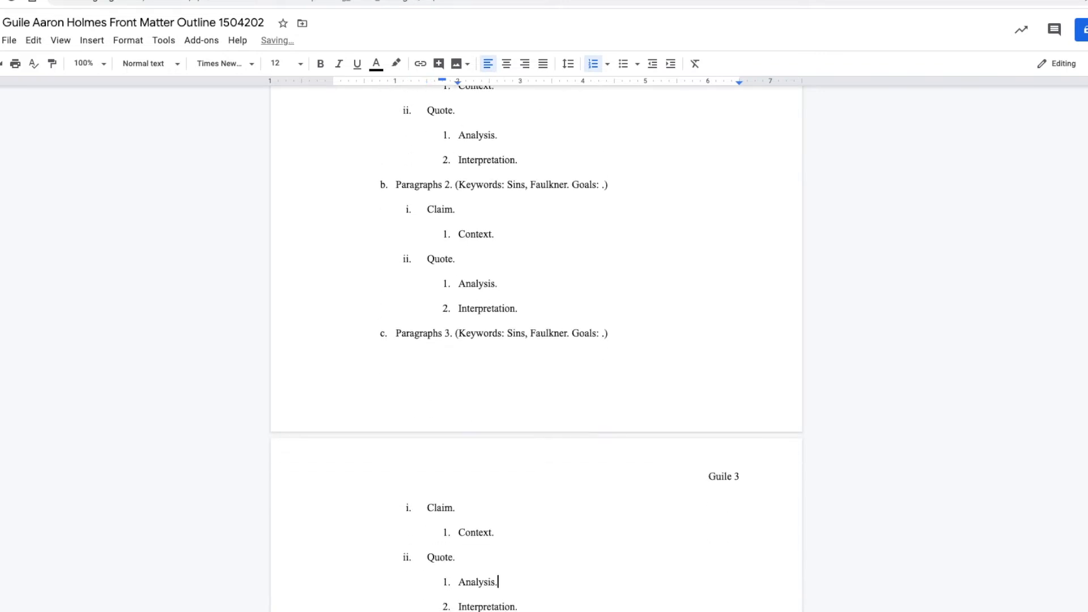
pyautogui.press('Down')
pyautogui.press('Down')
pyautogui.press('Down')
pyautogui.hotkey('ctrl', 'v')
# Append the same "(Keywords: Sins, Faulkner. Goals: .)" text to the Paragraphs 5 and Paragraphs 6 lines.
pyautogui.press('Down')
pyautogui.press('Down')
pyautogui.press('Down')
pyautogui.press('Down')
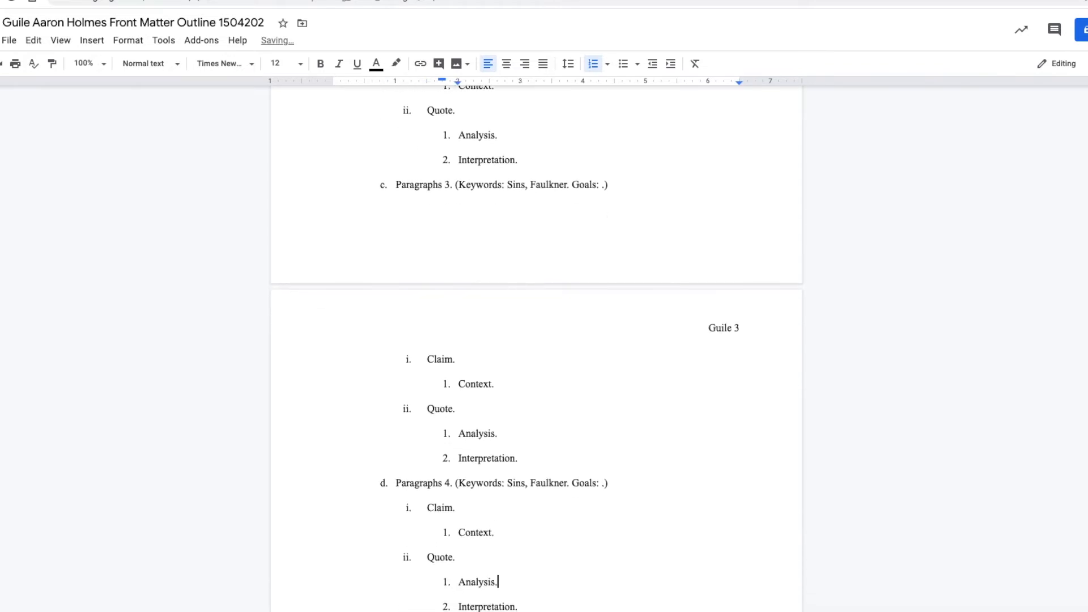
pyautogui.press('Down')
pyautogui.press('Down')
pyautogui.hotkey('ctrl', 'v')
pyautogui.press('Down')
pyautogui.press('Down')
pyautogui.press('Down')
pyautogui.press('Down')
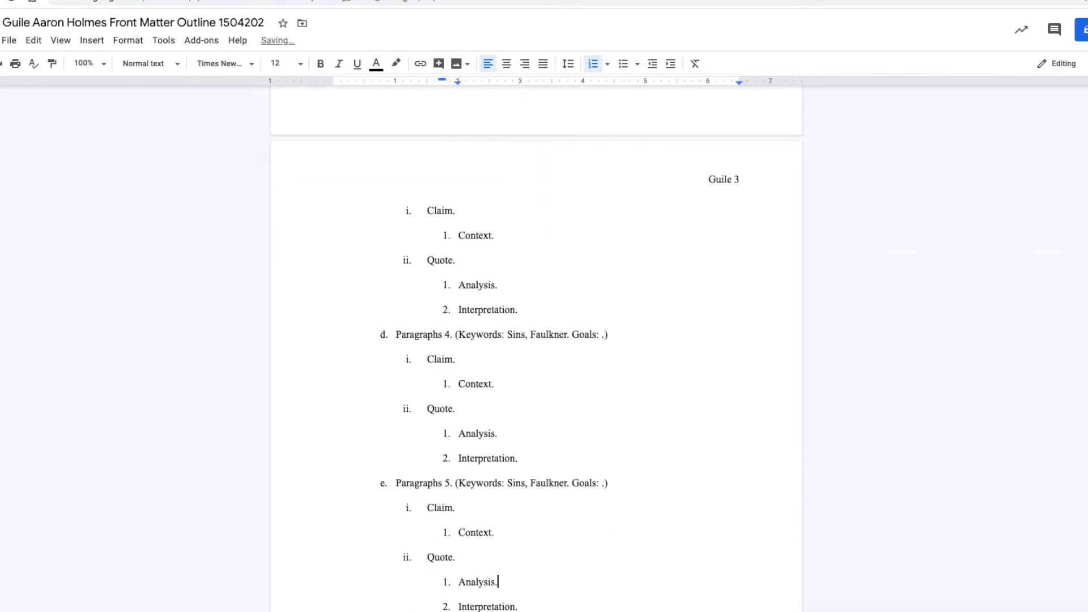
pyautogui.press('Down')
pyautogui.press('Down')
pyautogui.hotkey('ctrl', 'v')
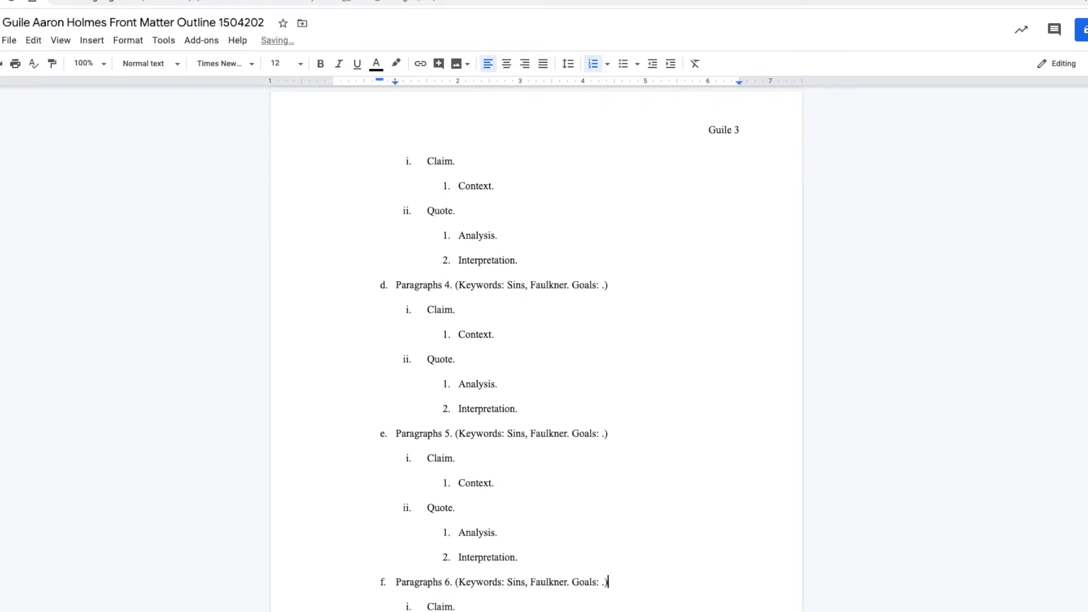
# Add an empty second-level list item beneath the Counter-Argument line.
pyautogui.press('Down')
pyautogui.press('Down')
pyautogui.press('Down')
pyautogui.press('Down')
pyautogui.press('Down')
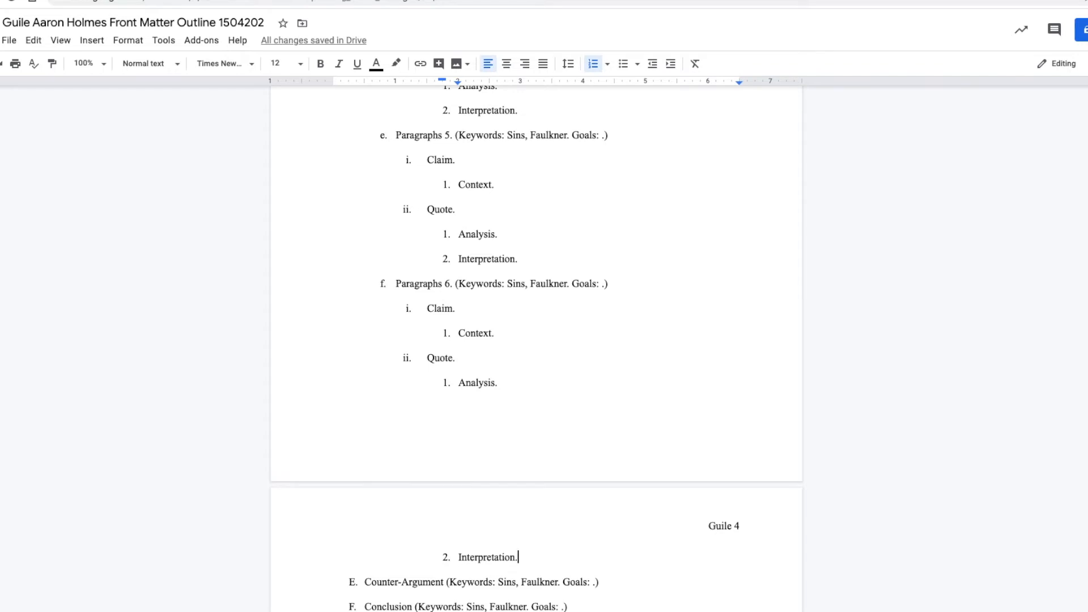
pyautogui.click(600, 582)
pyautogui.press('Return')
pyautogui.press('Tab')
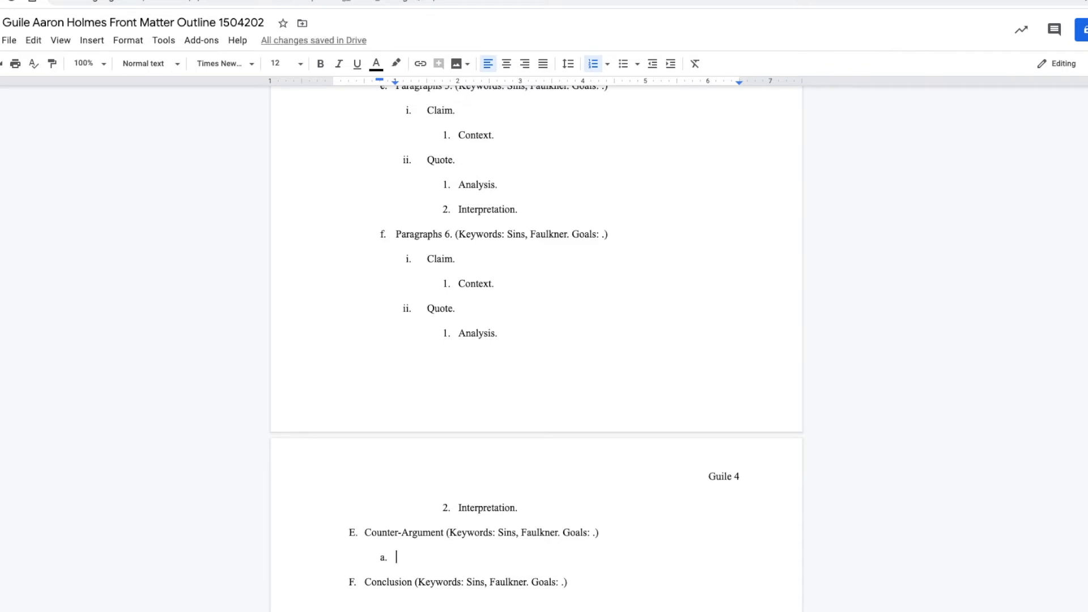
# Copy the Claim-to-Interpretation block from Paragraphs 6 and insert it at the empty second-level item beneath Counter-Argument.
pyautogui.press('Up')
pyautogui.press('Up')
pyautogui.press('Up')
pyautogui.press('Up')
pyautogui.press('Up')
pyautogui.hotkey('shift', 'Down')
pyautogui.hotkey('shift', 'Down')
pyautogui.hotkey('shift', 'Down')
pyautogui.hotkey('shift', 'Down')
pyautogui.hotkey('shift', 'Down')
pyautogui.hotkey('shift', 'Up')
pyautogui.hotkey('shift', 'Right')
pyautogui.hotkey('shift', 'Right')
pyautogui.hotkey('shift', 'Right')
pyautogui.hotkey('shift', 'Right')
pyautogui.hotkey('shift', 'Right')
pyautogui.hotkey('shift', 'Right')
pyautogui.hotkey('shift', 'Right')
pyautogui.hotkey('shift', 'Right')
pyautogui.hotkey('shift', 'Right')
pyautogui.hotkey('shift', 'Right')
pyautogui.hotkey('shift', 'Right')
pyautogui.hotkey('shift', 'Right')
pyautogui.hotkey('shift', 'Right')
pyautogui.hotkey('shift', 'Right')
pyautogui.hotkey('shift', 'Right')
pyautogui.hotkey('ctrl', 'c')
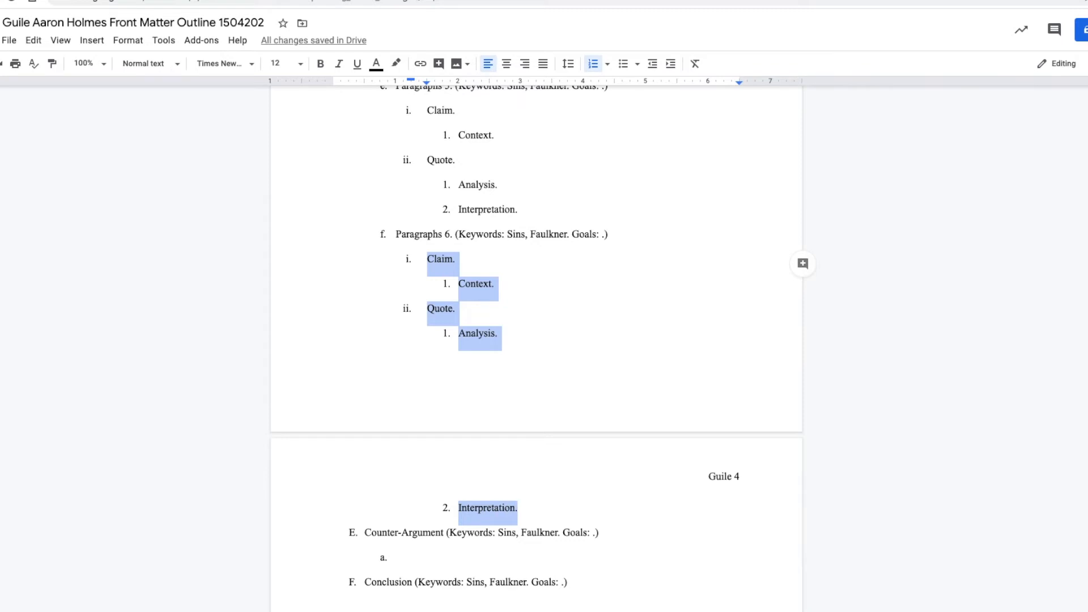
pyautogui.press('Down')
pyautogui.press('Down')
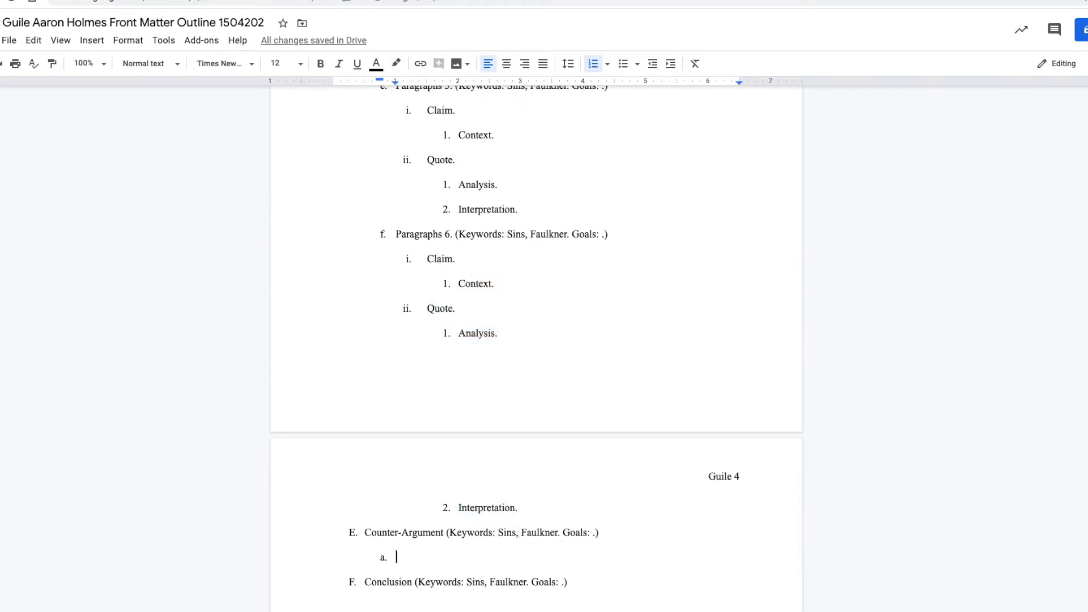
pyautogui.hotkey('ctrl', 'v')
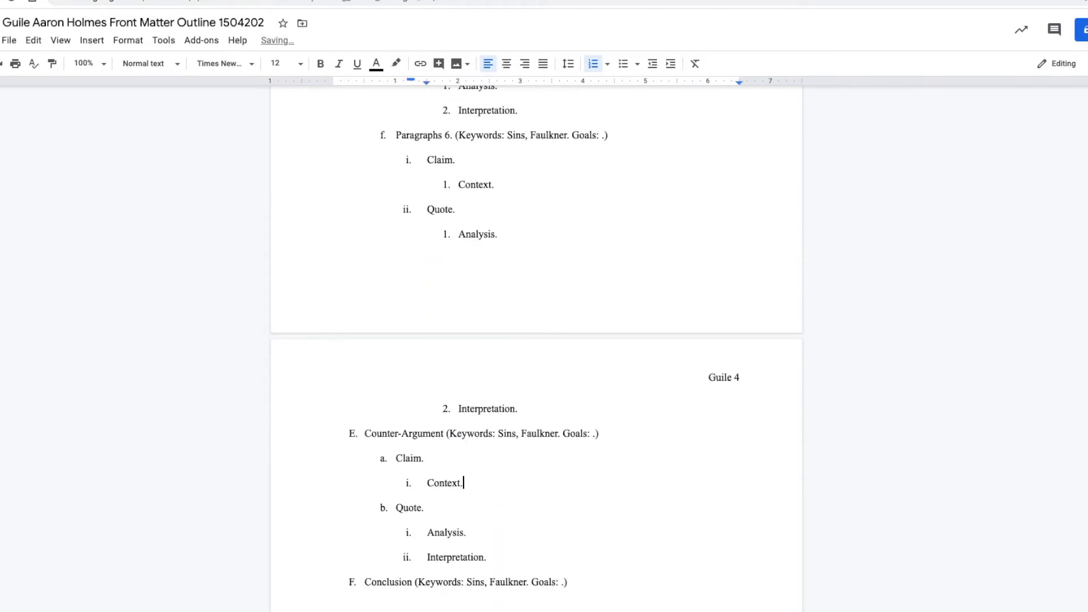
# Add "Thesis." as a second-level item beneath the Mapping line (C).
pyautogui.press('Up')
pyautogui.press('Up')
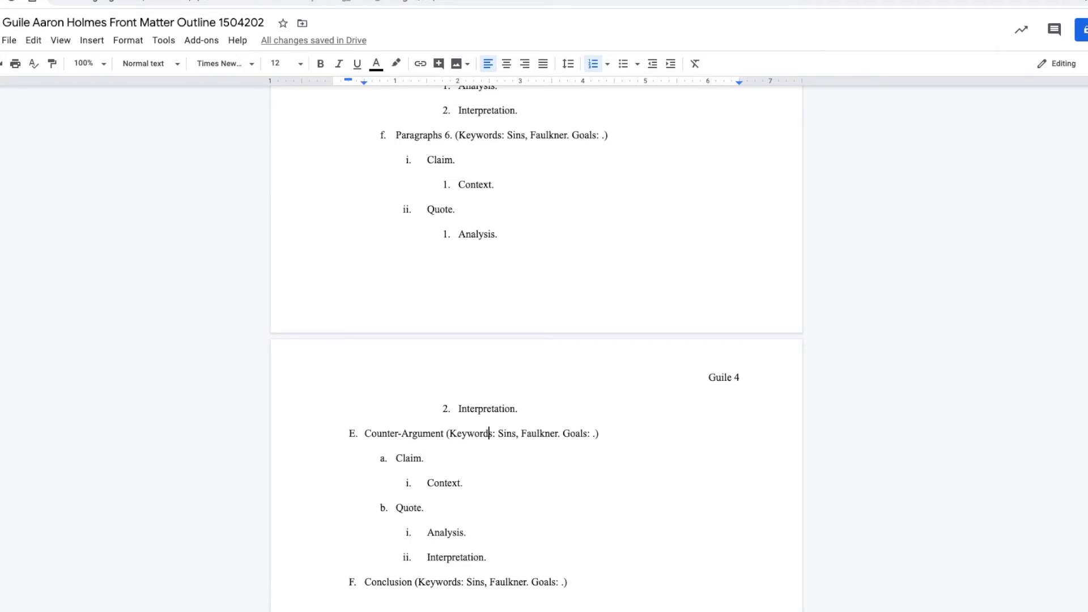
pyautogui.press('Down')
pyautogui.press('Down')
pyautogui.press('Down')
pyautogui.press('Up')
pyautogui.press('Up')
pyautogui.press('Up')
pyautogui.press('Up')
pyautogui.press('Up')
pyautogui.press('Up')
pyautogui.press('Up')
pyautogui.press('Up')
pyautogui.press('Up')
pyautogui.press('Up')
pyautogui.press('Up')
pyautogui.press('Up')
pyautogui.press('Up')
pyautogui.press('Up')
pyautogui.press('Up')
pyautogui.press('Up')
pyautogui.press('Up')
pyautogui.press('Up')
pyautogui.press('Up')
pyautogui.press('Up')
pyautogui.press('Up')
pyautogui.press('Up')
pyautogui.press('Up')
pyautogui.press('Up')
pyautogui.press('Up')
pyautogui.press('Up')
pyautogui.press('Up')
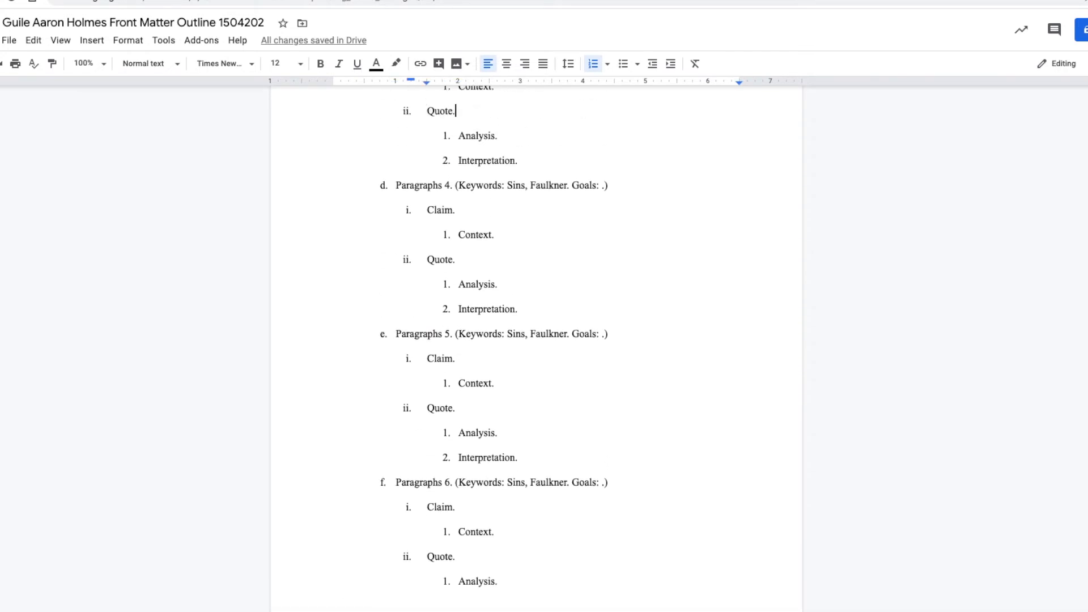
pyautogui.press('Up')
pyautogui.press('Up')
pyautogui.press('Up')
pyautogui.press('Up')
pyautogui.press('Up')
pyautogui.press('Up')
pyautogui.press('Up')
pyautogui.press('Up')
pyautogui.press('Up')
pyautogui.press('Up')
pyautogui.press('Up')
pyautogui.press('Up')
pyautogui.press('Up')
pyautogui.press('Up')
pyautogui.press('Up')
pyautogui.press('Up')
pyautogui.press('Up')
pyautogui.press('Up')
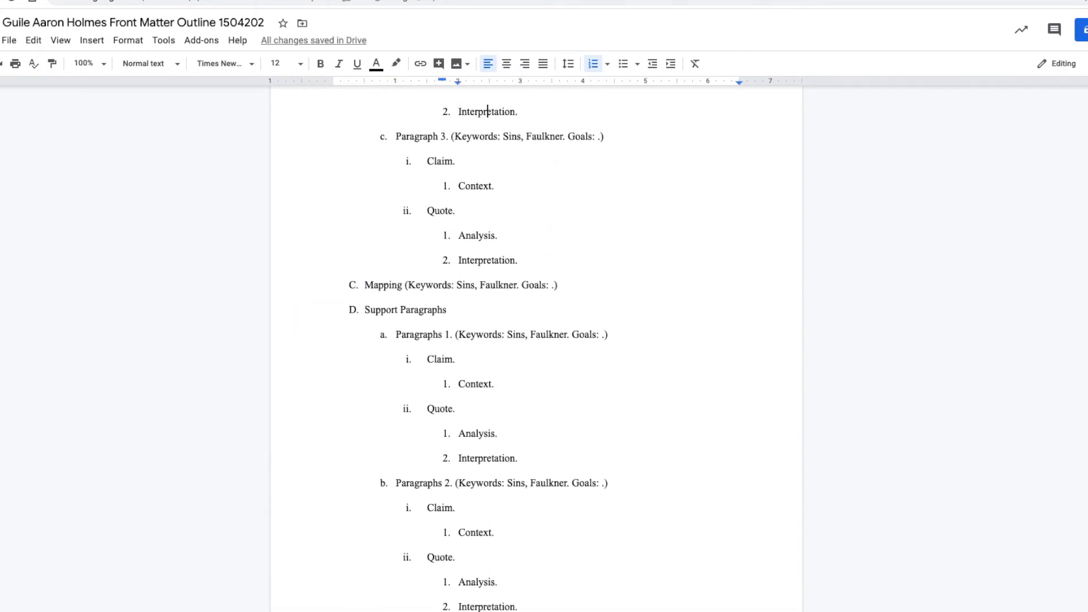
pyautogui.press('Down')
pyautogui.press('Down')
pyautogui.press('Down')
pyautogui.press('Down')
pyautogui.press('Down')
pyautogui.press('Down')
pyautogui.press('Down')
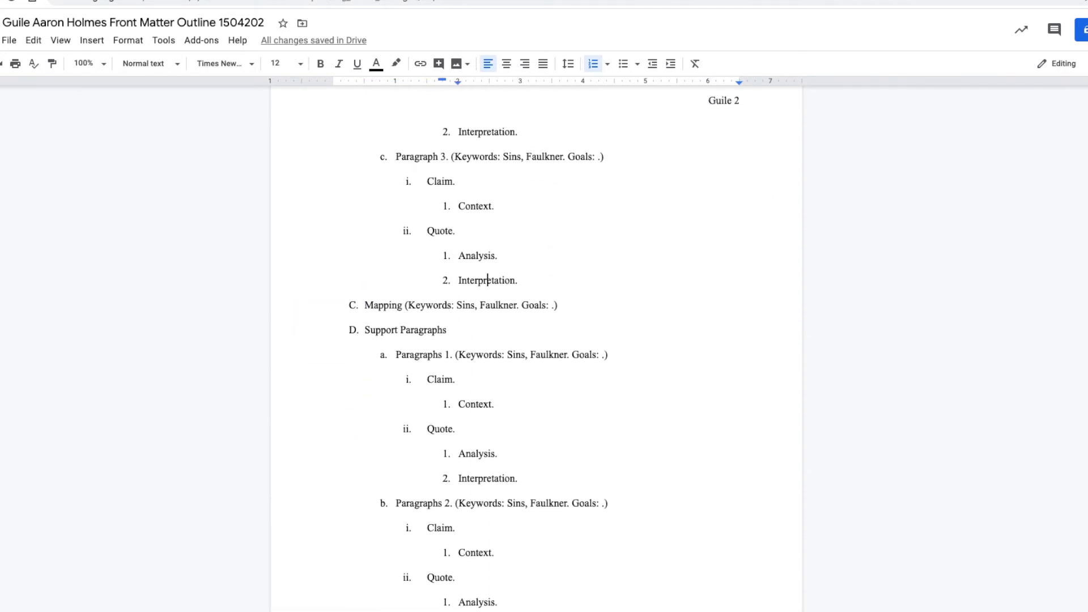
pyautogui.press('Right')
pyautogui.press('Right')
pyautogui.press('Right')
pyautogui.press('Right')
pyautogui.press('Right')
pyautogui.press('Right')
pyautogui.press('Right')
pyautogui.press('Right')
pyautogui.press('Right')
pyautogui.press('Right')
pyautogui.press('Right')
pyautogui.press('Right')
pyautogui.press('Right')
pyautogui.press('Right')
pyautogui.press('Right')
pyautogui.press('Right')
pyautogui.press('Delete')
pyautogui.write('.')
pyautogui.press('End')
pyautogui.press('Return')
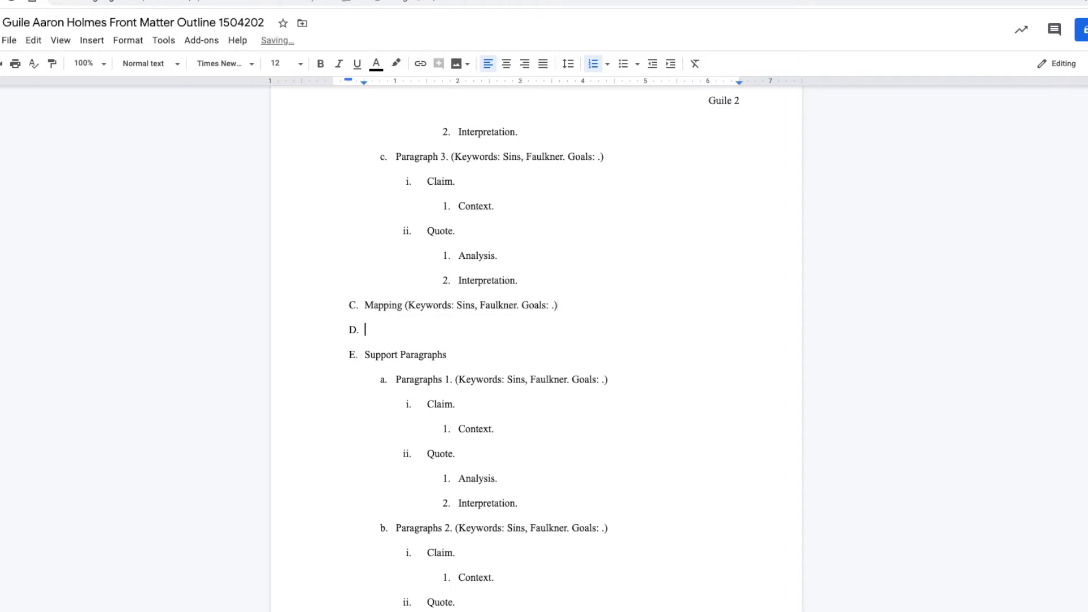
pyautogui.press('Tab')
pyautogui.write('Thesis.')
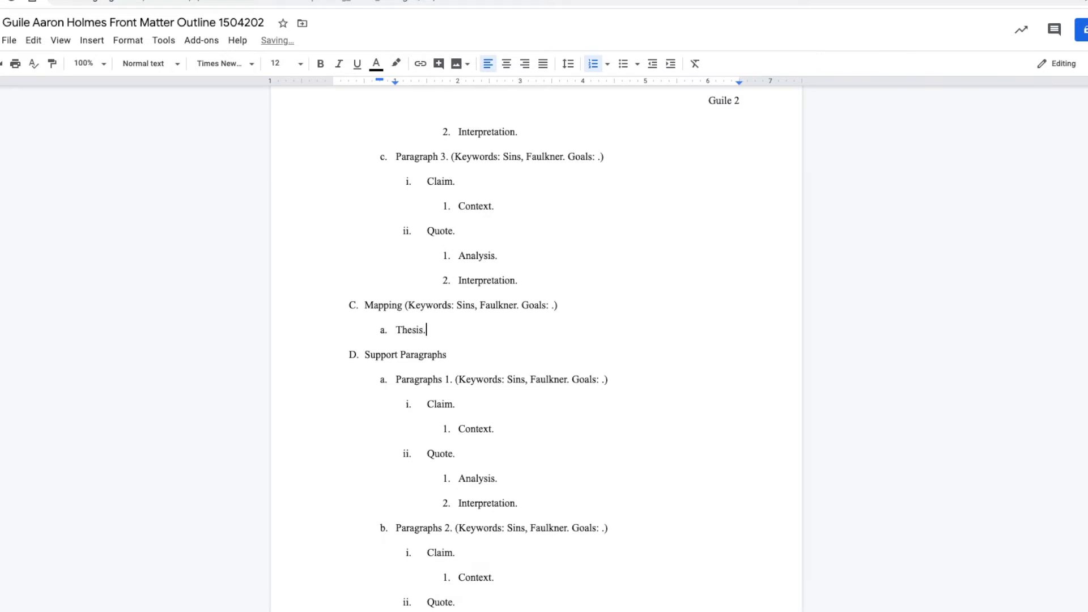
# Add "Mapping." and "Transition." as second-level items after "Thesis." in section C.
pyautogui.press('Return')
pyautogui.write('Mapping.')
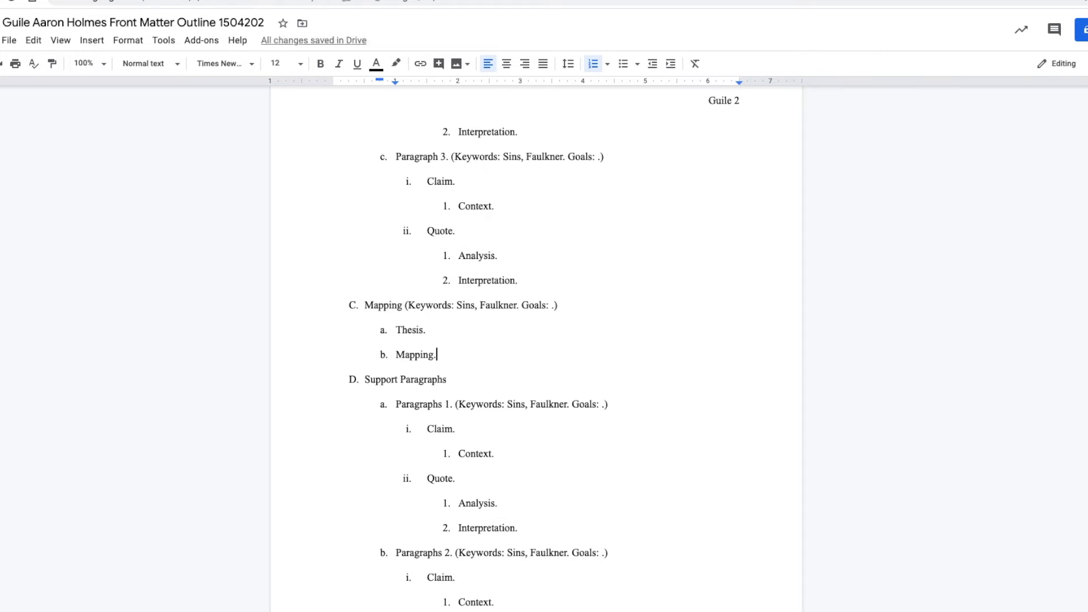
pyautogui.press('Return')
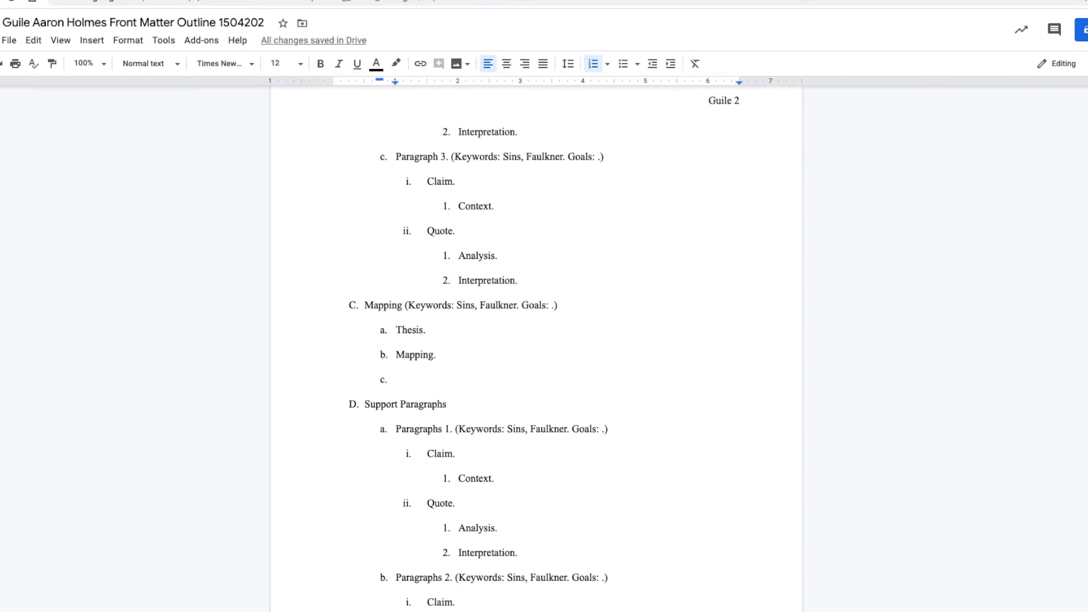
pyautogui.write('Transion')
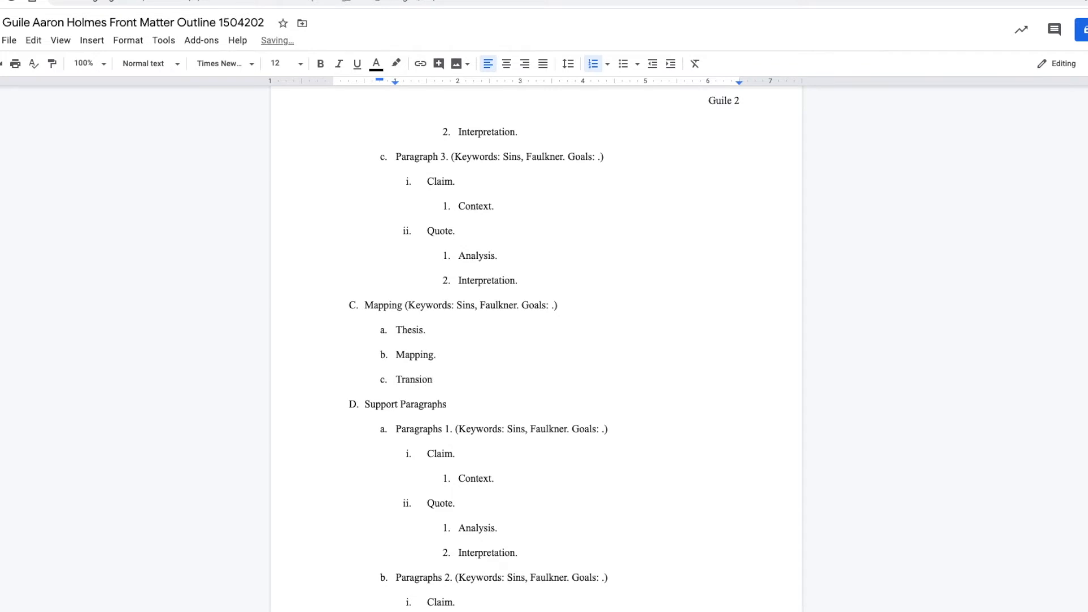
pyautogui.press('BackSpace')
pyautogui.press('BackSpace')
pyautogui.write('tion.')
# Add "Topic Sentence." as a second-level item beneath the Conclusion line (F).
pyautogui.press('Down')
pyautogui.press('Down')
pyautogui.press('Down')
pyautogui.press('Down')
pyautogui.press('Down')
pyautogui.press('Down')
pyautogui.press('Down')
pyautogui.press('Down')
pyautogui.press('Down')
pyautogui.press('Down')
pyautogui.press('Down')
pyautogui.press('Down')
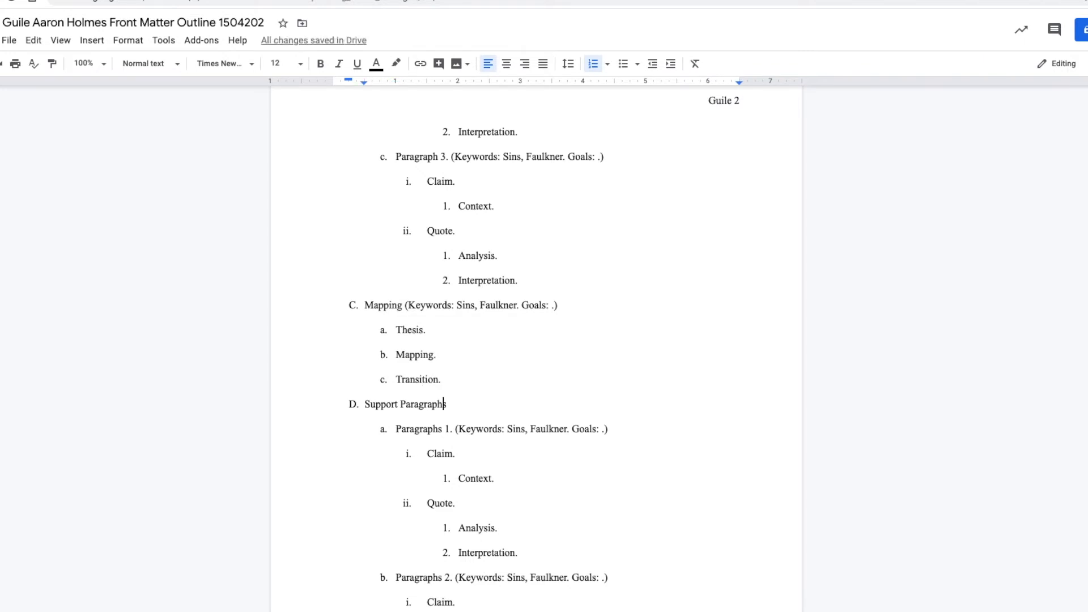
pyautogui.press('Down')
pyautogui.press('Down')
pyautogui.press('Down')
pyautogui.press('Down')
pyautogui.press('Down')
pyautogui.press('Down')
pyautogui.press('Down')
pyautogui.press('Down')
pyautogui.press('Down')
pyautogui.press('Down')
pyautogui.press('Down')
pyautogui.press('Down')
pyautogui.press('Down')
pyautogui.press('Down')
pyautogui.press('Down')
pyautogui.press('Down')
pyautogui.press('Down')
pyautogui.press('Down')
pyautogui.press('Down')
pyautogui.press('Down')
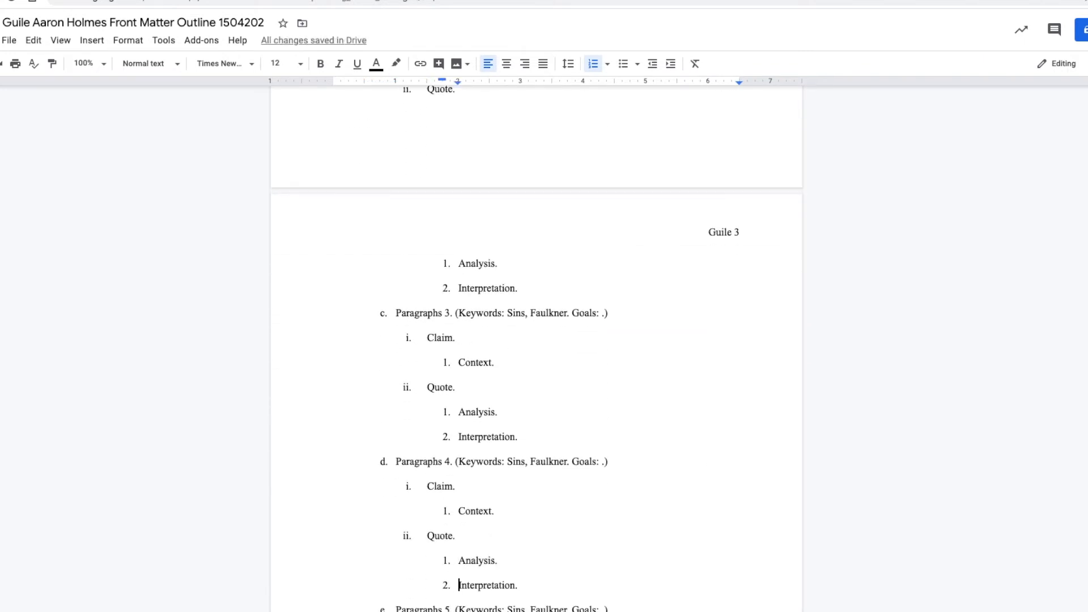
pyautogui.press('Down')
pyautogui.press('Down')
pyautogui.press('Down')
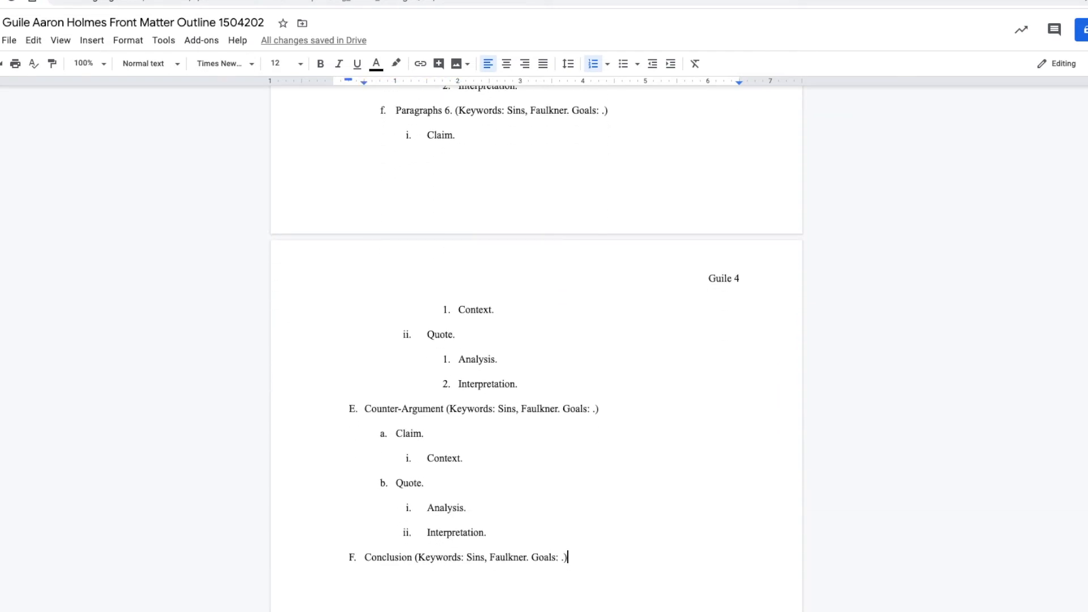
pyautogui.press('Return')
pyautogui.press('Tab')
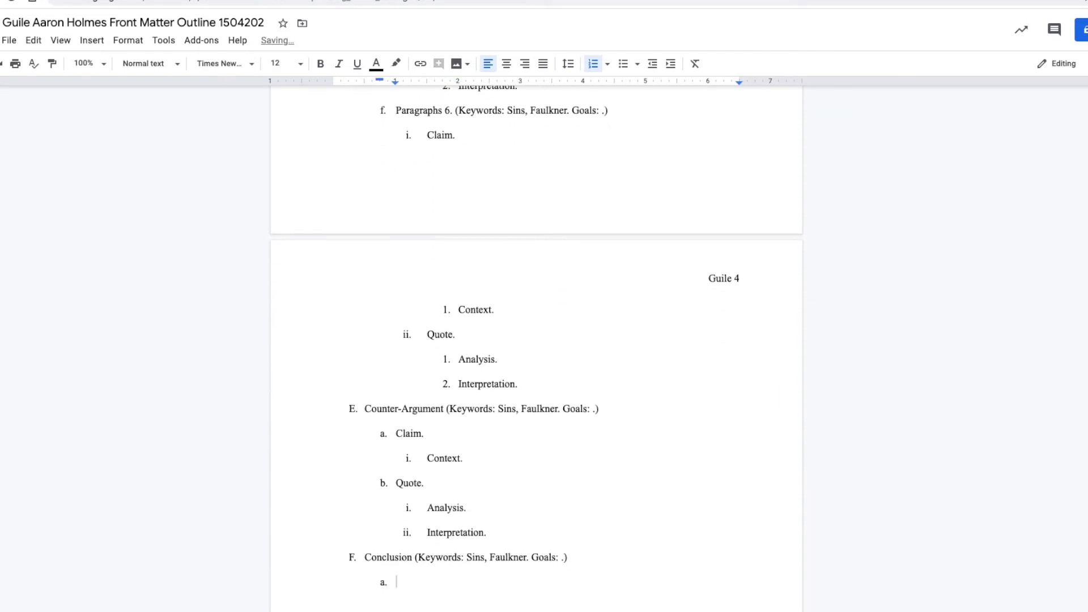
pyautogui.write('Topic Sentence.')
# Add the Conclusion sub-item "Review the work done by the support paragraphs." after "Topic Sentence.".
pyautogui.press('Return')
pyautogui.write('Re')
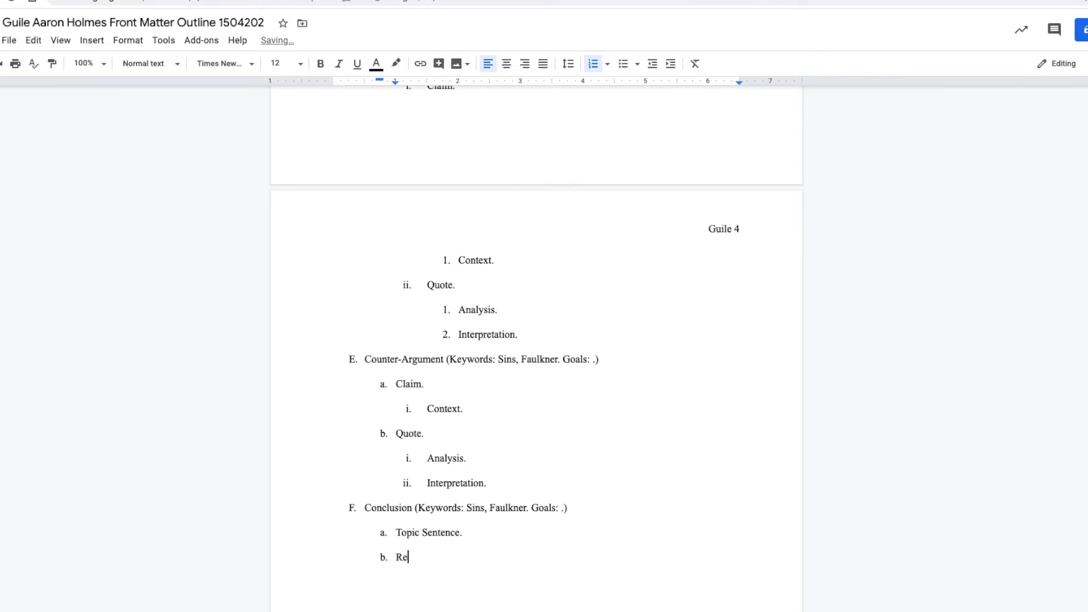
pyautogui.write('stat')
pyautogui.press('BackSpace')
pyautogui.press('BackSpace')
pyautogui.press('BackSpace')
pyautogui.press('BackSpace')
pyautogui.press('BackSpace')
pyautogui.press('BackSpace')
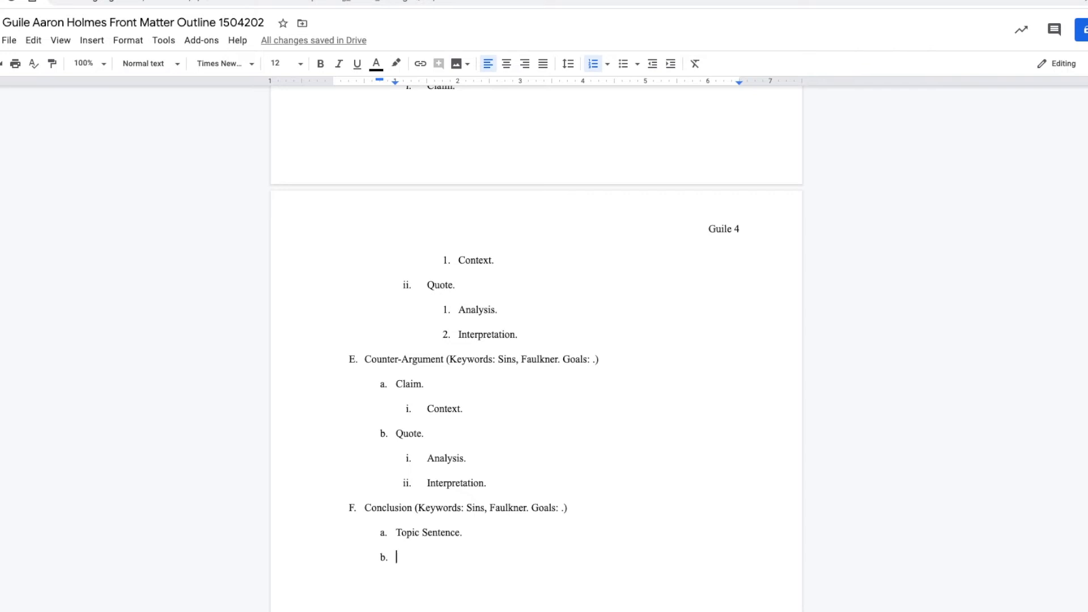
pyautogui.write('Review the work d')
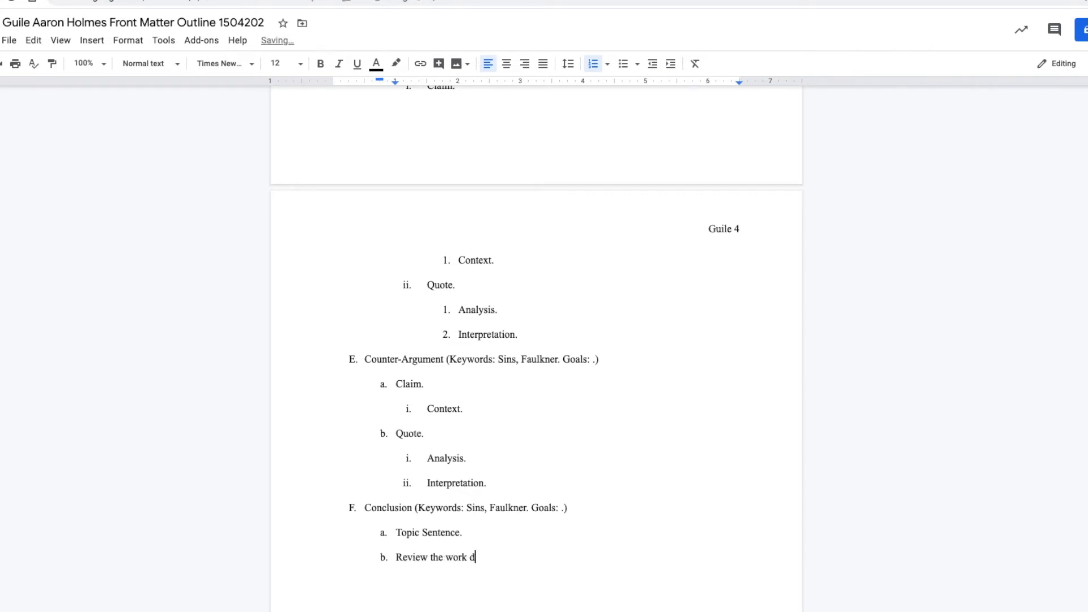
pyautogui.write('one by the support paragr')
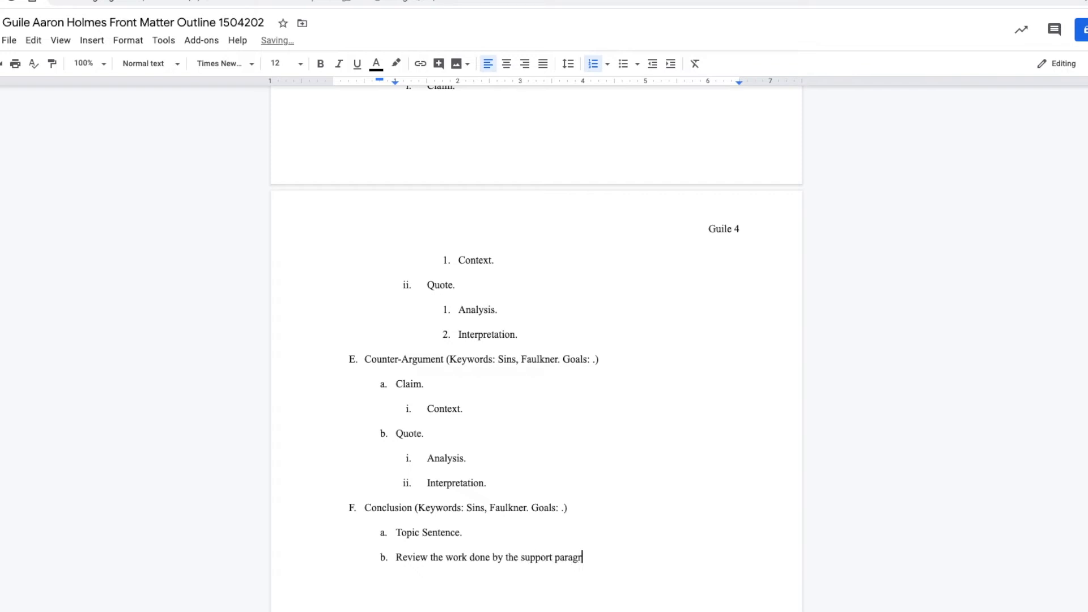
pyautogui.write('aphs.')
# Add the third Conclusion sub-item "Compare to counter-argument/show counter-argument is wrong.".
pyautogui.press('Return')
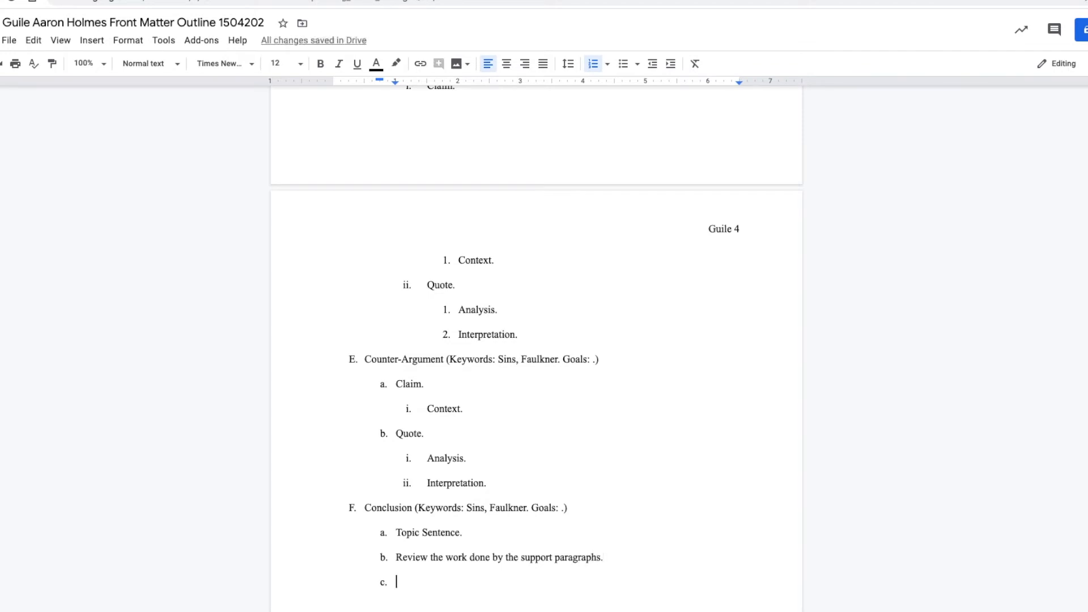
pyautogui.write('Compare to counter')
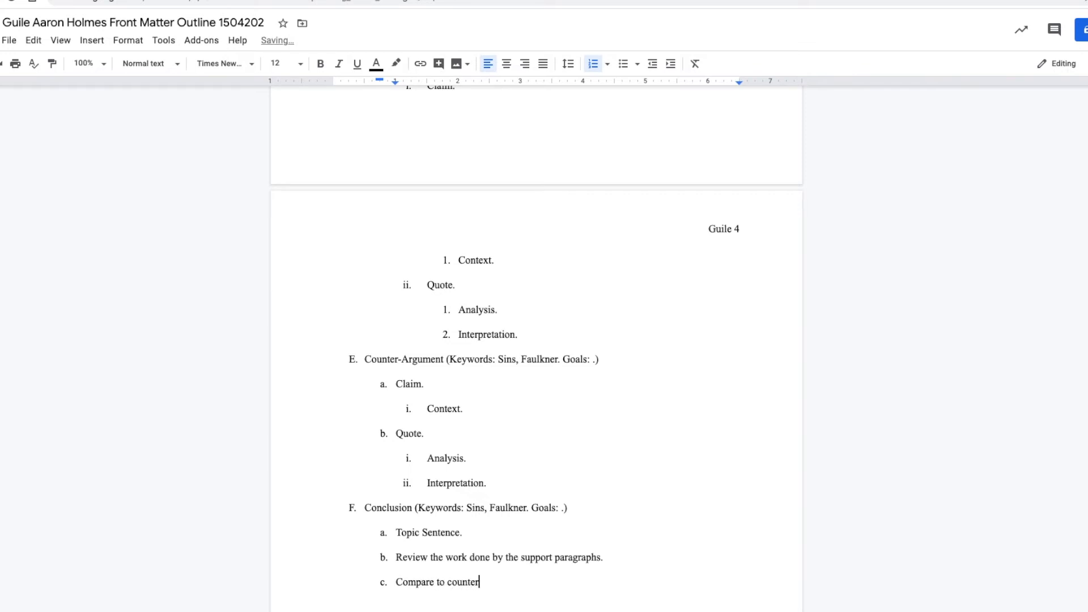
pyautogui.write('-argument')
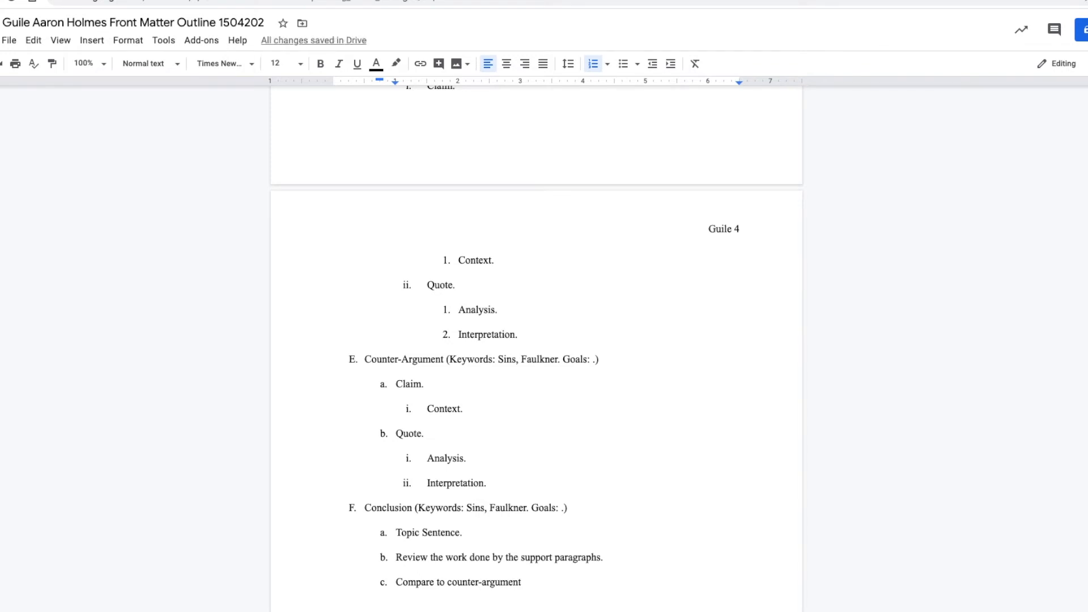
pyautogui.write('/sho')
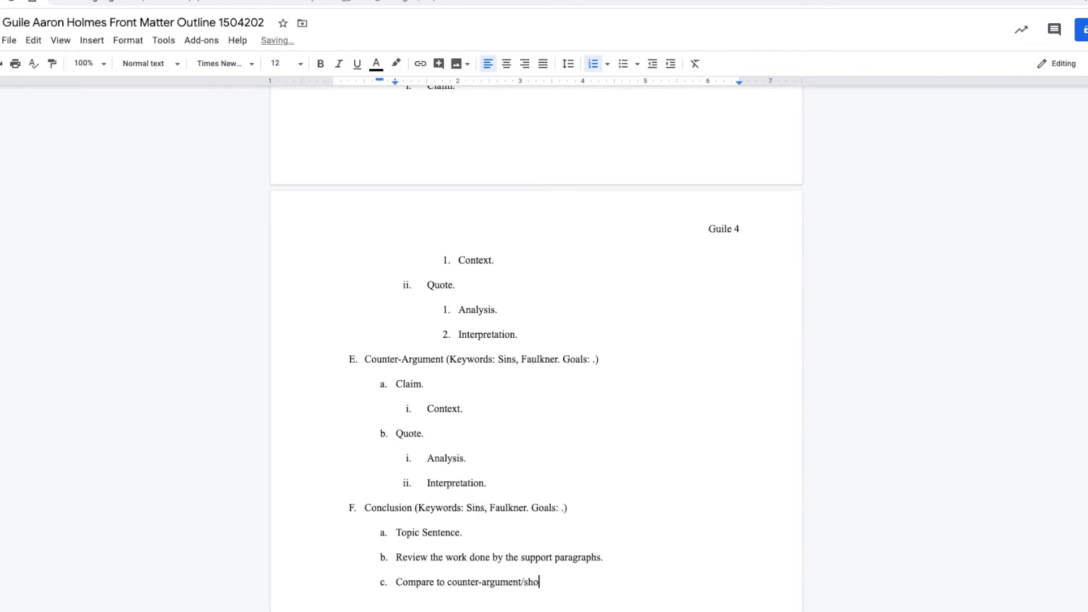
pyautogui.write('w counter-argument is wrong.')
# Add "Restate Thesis." and "Stakes/WTF." as the next two Conclusion sub-items.
pyautogui.press('Return')
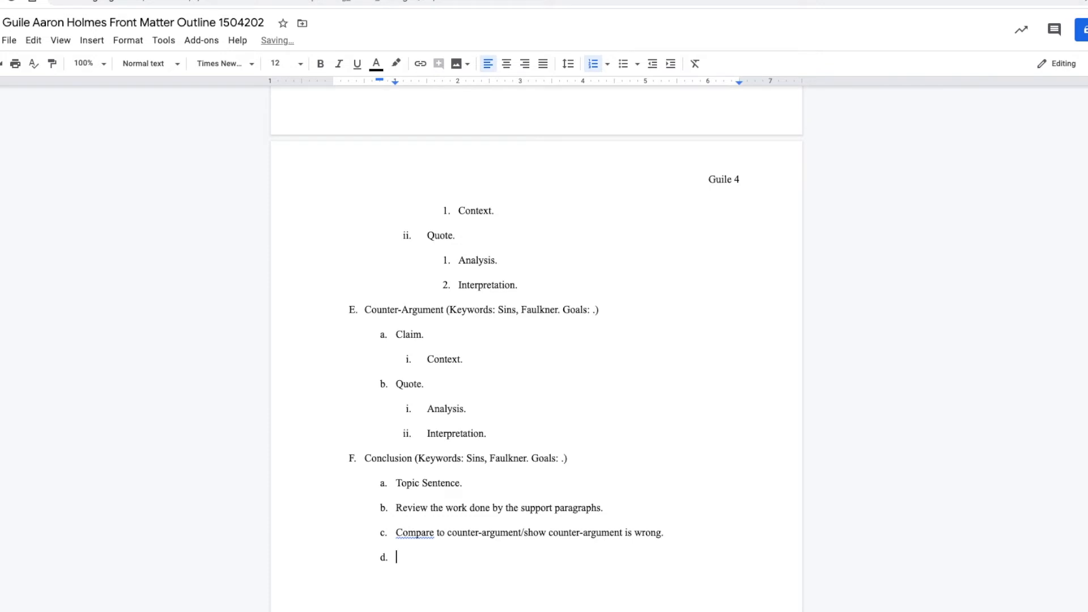
pyautogui.write('Restate Thesis.')
pyautogui.click(415, 534)
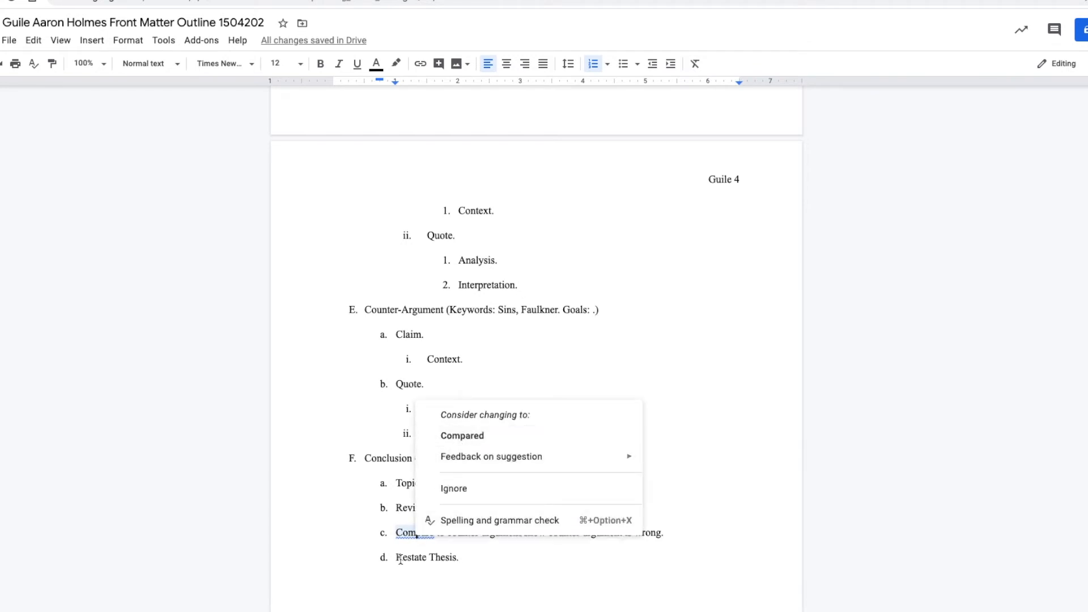
pyautogui.click(455, 559)
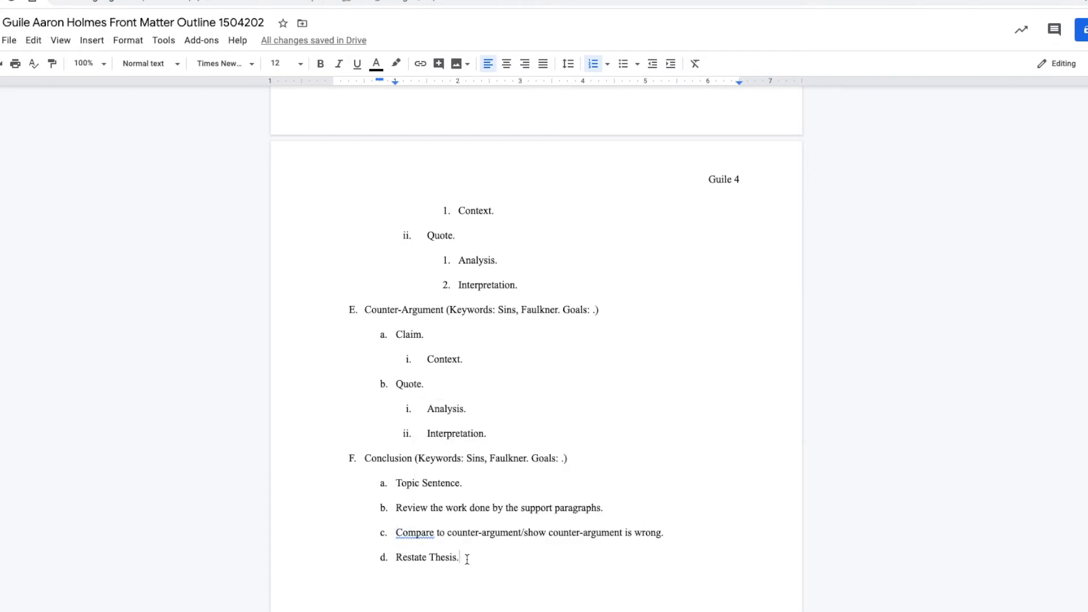
pyautogui.press('Return')
pyautogui.write('Stakes')
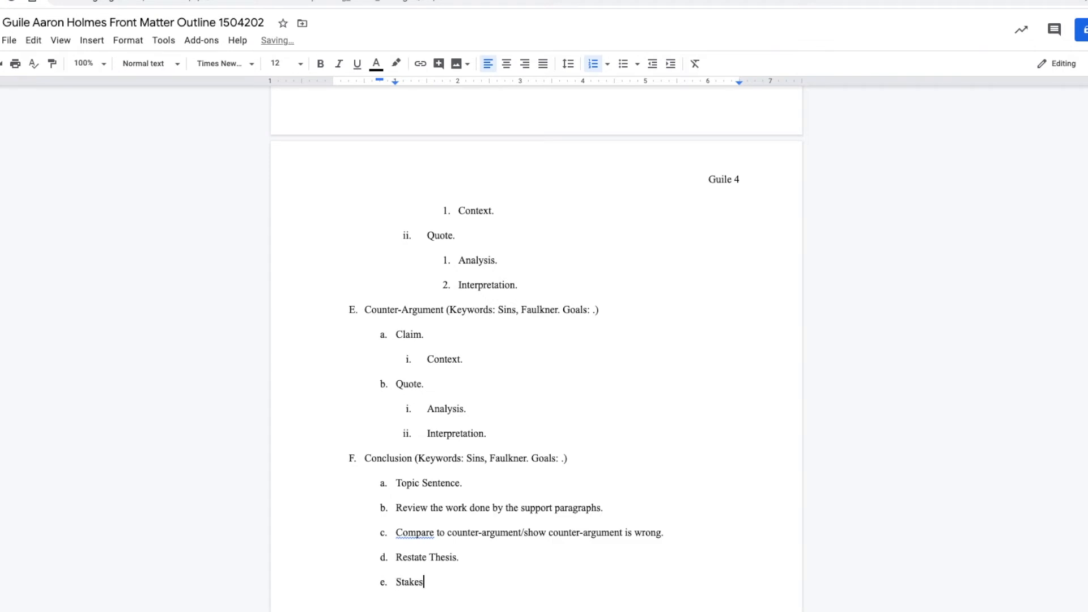
pyautogui.write('/WTF.')
# Add the Conclusion sub-item "Expand to my larger world." after "Stakes/WTF.".
pyautogui.press('Return')
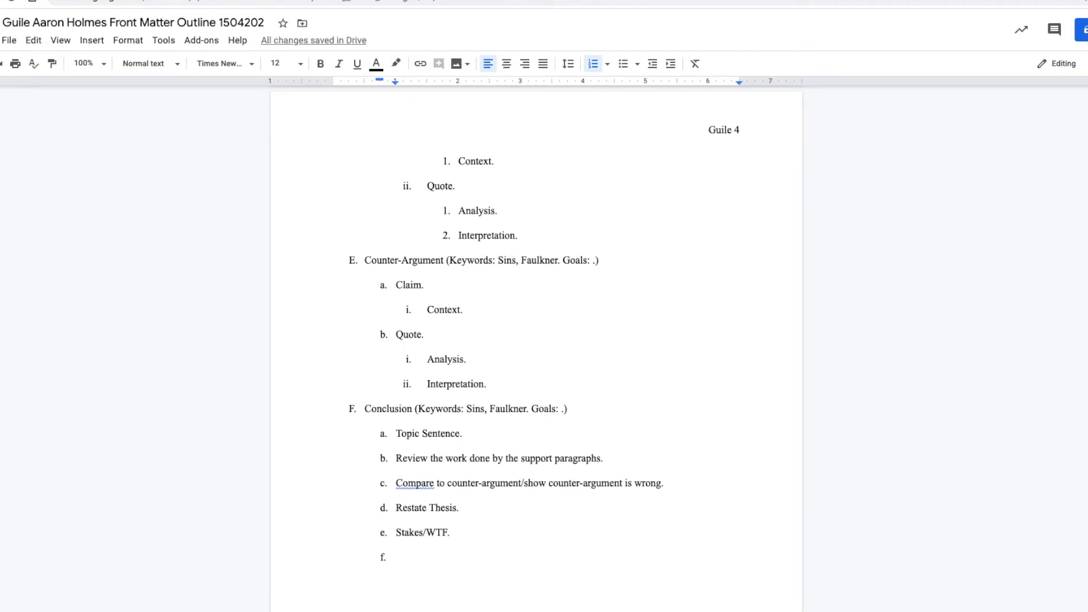
pyautogui.write('E')
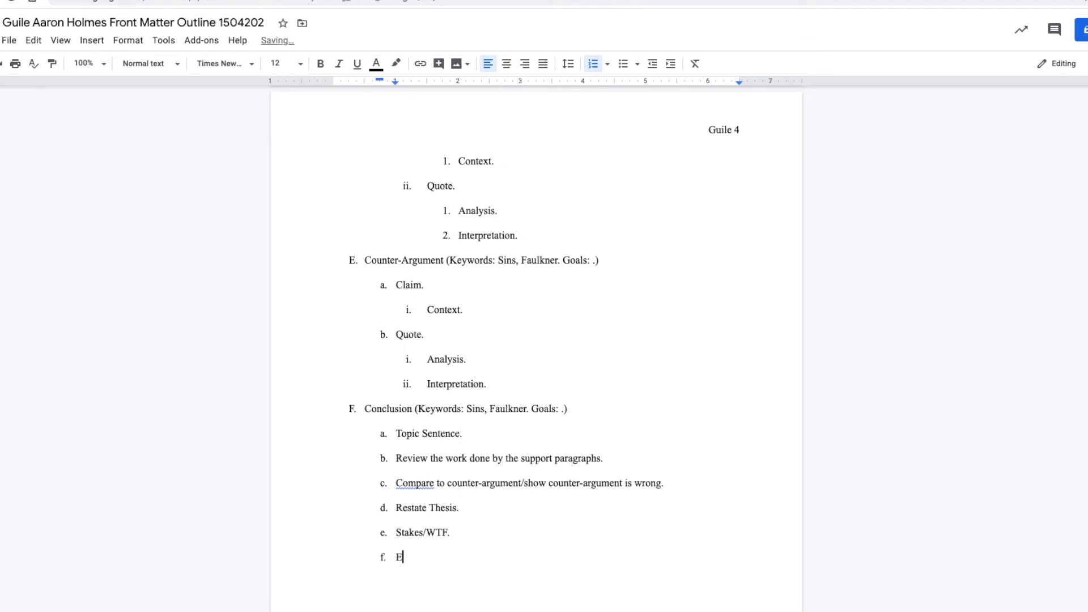
pyautogui.write('xpand to my larger worl')
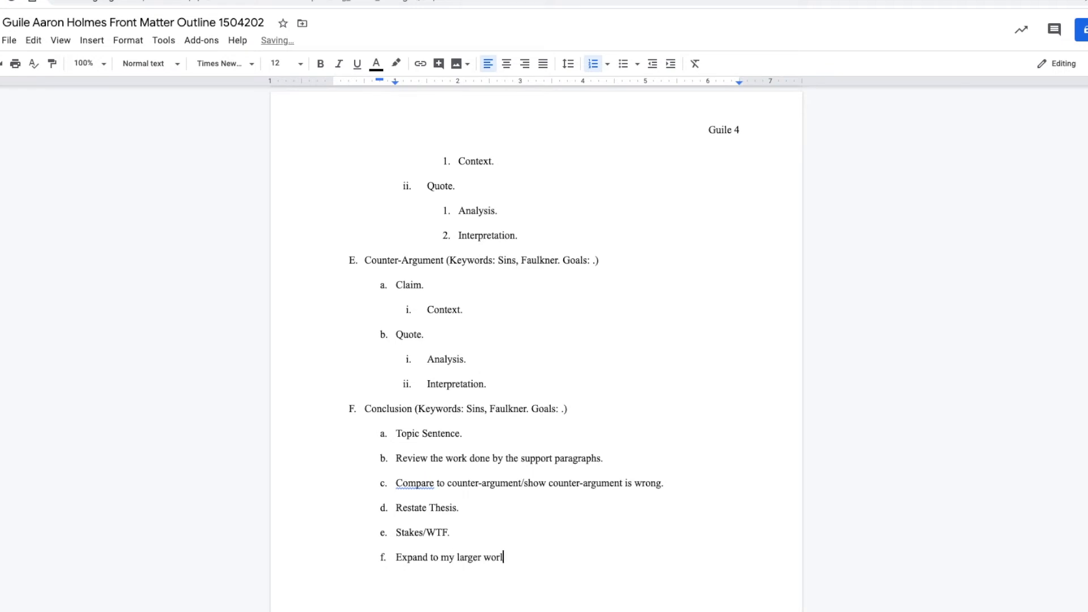
pyautogui.write('d.')
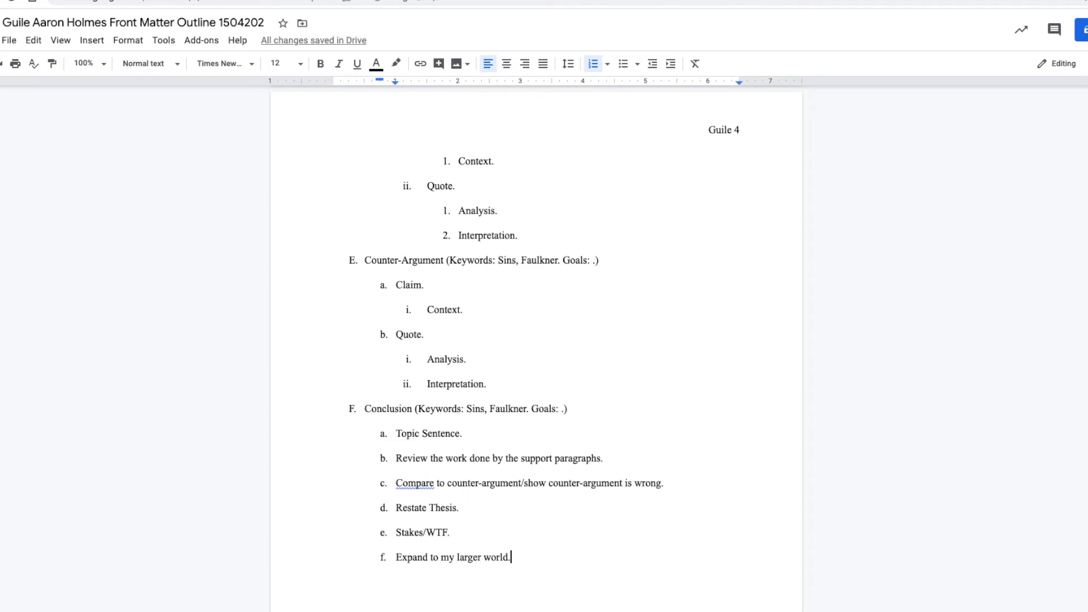
# Add the final Conclusion sub-item "Possible opportunities for further research and scholarship".
pyautogui.press('Return')
pyautogui.write('Possibe')
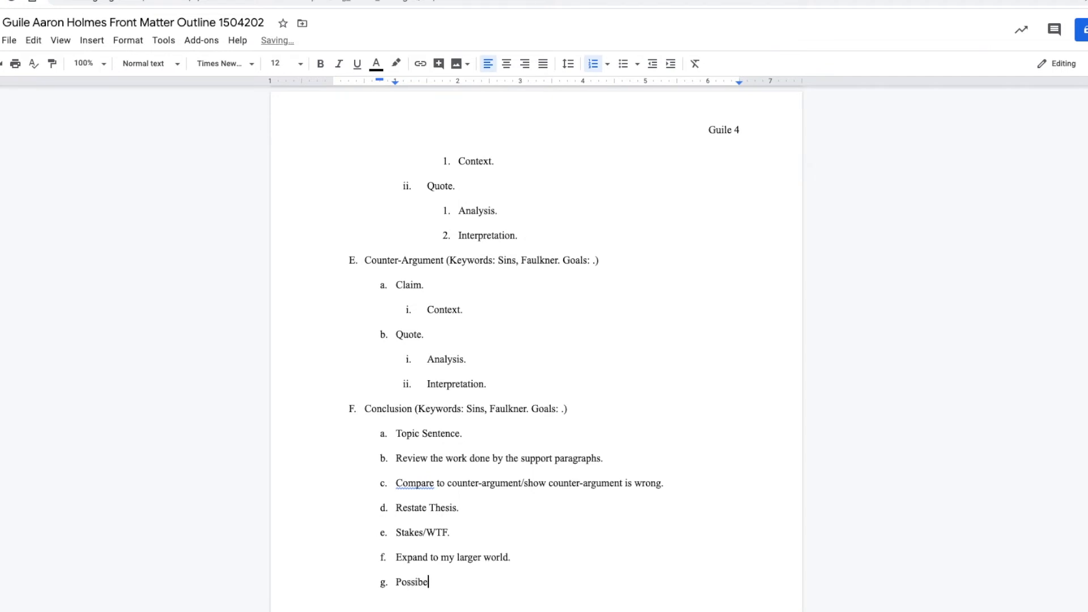
pyautogui.press('BackSpace')
pyautogui.write('le opportunities for further r')
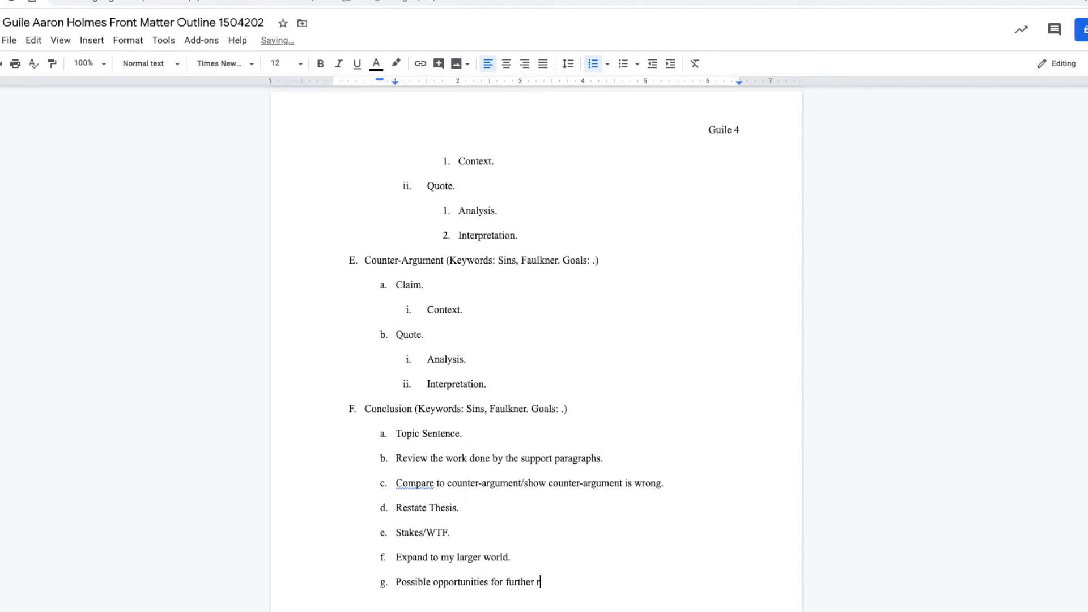
pyautogui.write('esearch and scholarship')
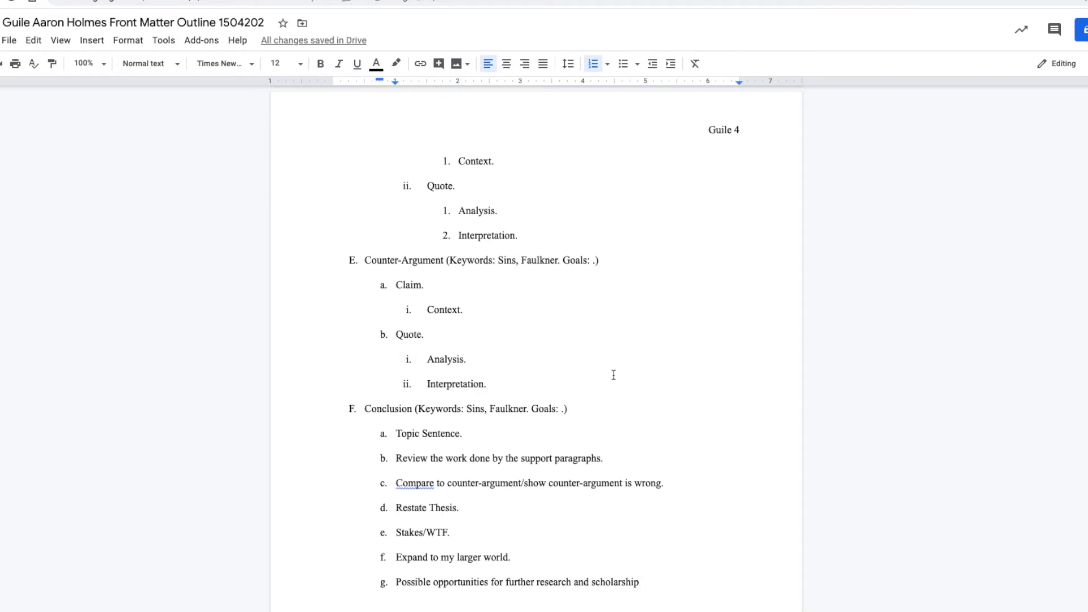
# Insert "Stakes #1" after Subject in the Introduction and relabel the existing Stakes item as "Stakes #2".
pyautogui.scroll(20, 614, 375)
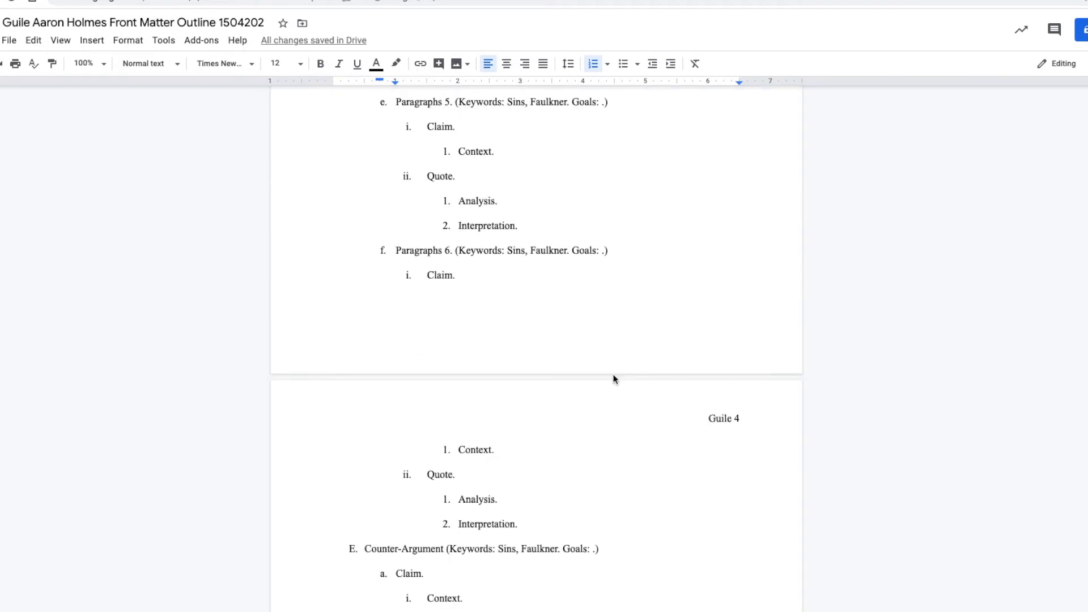
pyautogui.scroll(12, 614, 374)
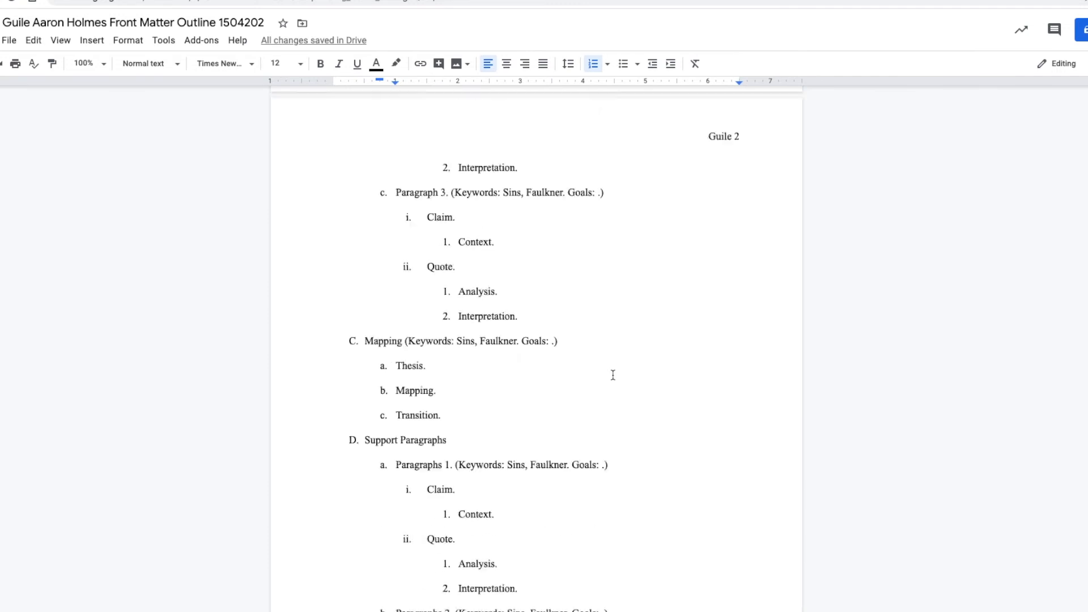
pyautogui.scroll(5, 613, 375)
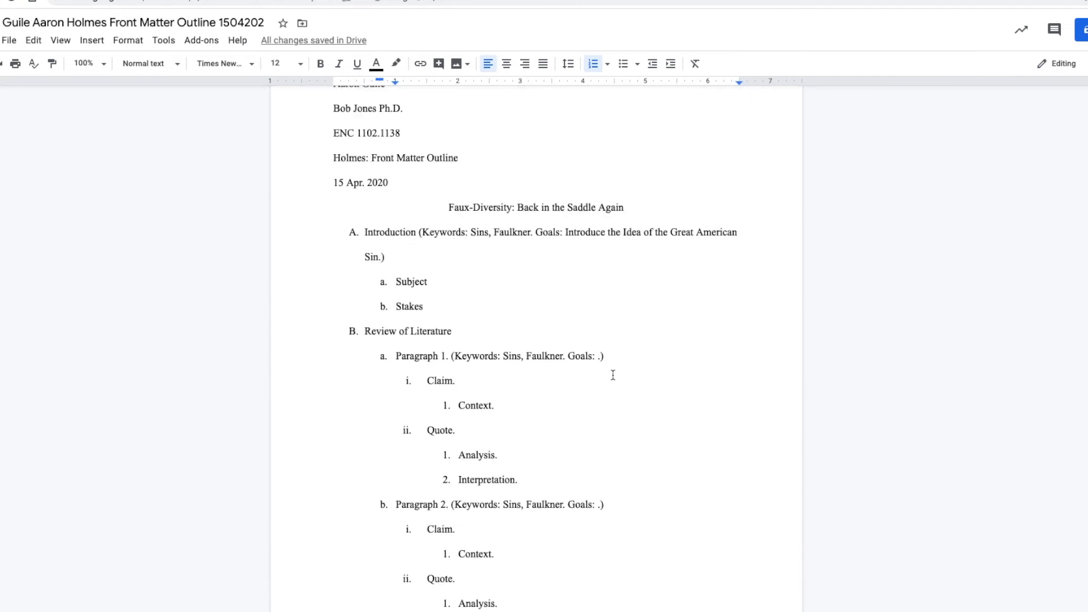
pyautogui.scroll(-3, 614, 374)
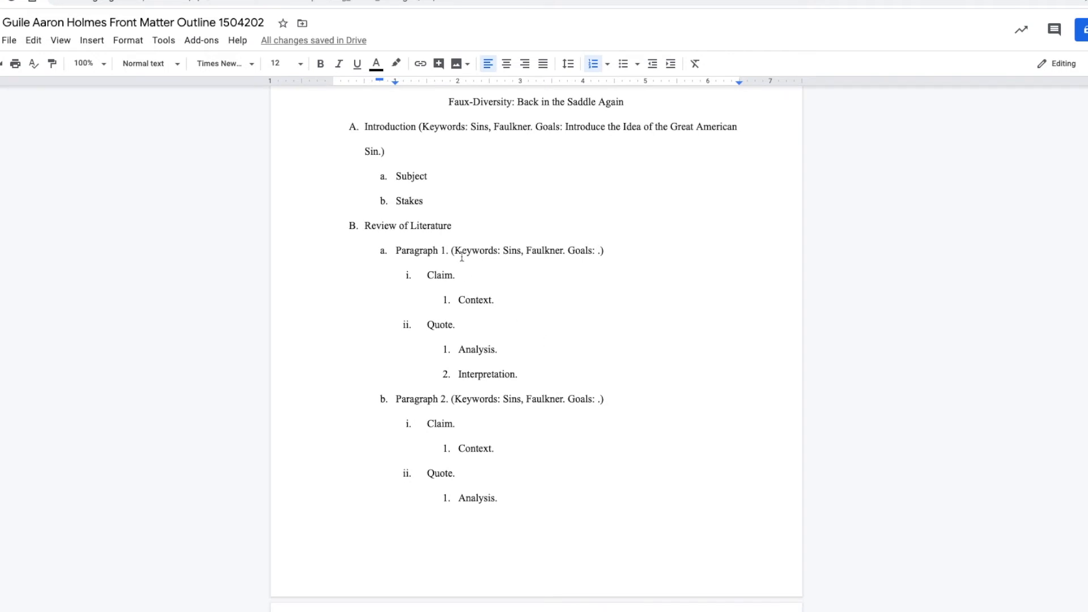
pyautogui.click(444, 176)
pyautogui.press('Return')
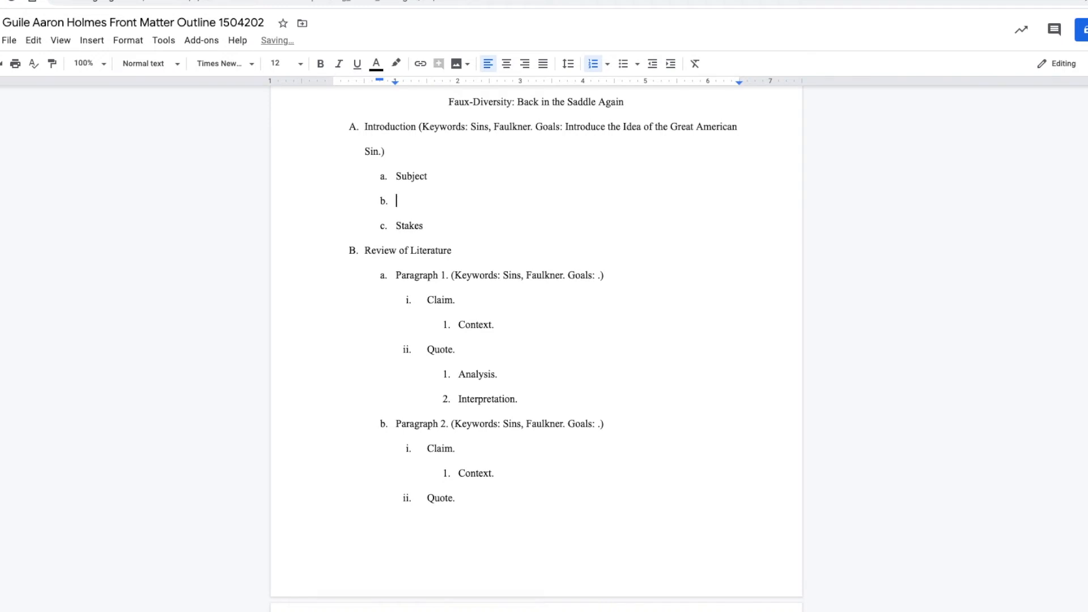
pyautogui.write('Subjec')
pyautogui.press('BackSpace')
pyautogui.press('BackSpace')
pyautogui.press('BackSpace')
pyautogui.press('BackSpace')
pyautogui.press('BackSpace')
pyautogui.press('BackSpace')
pyautogui.write('Stakes #2.')
pyautogui.press('BackSpace')
pyautogui.press('BackSpace')
pyautogui.write('1')
pyautogui.press('Down')
pyautogui.write('#2')
# Add "Transition." as the last Introduction sub-item and end the Subject, Stakes #1 and Stakes #2 items with periods.
pyautogui.press('Return')
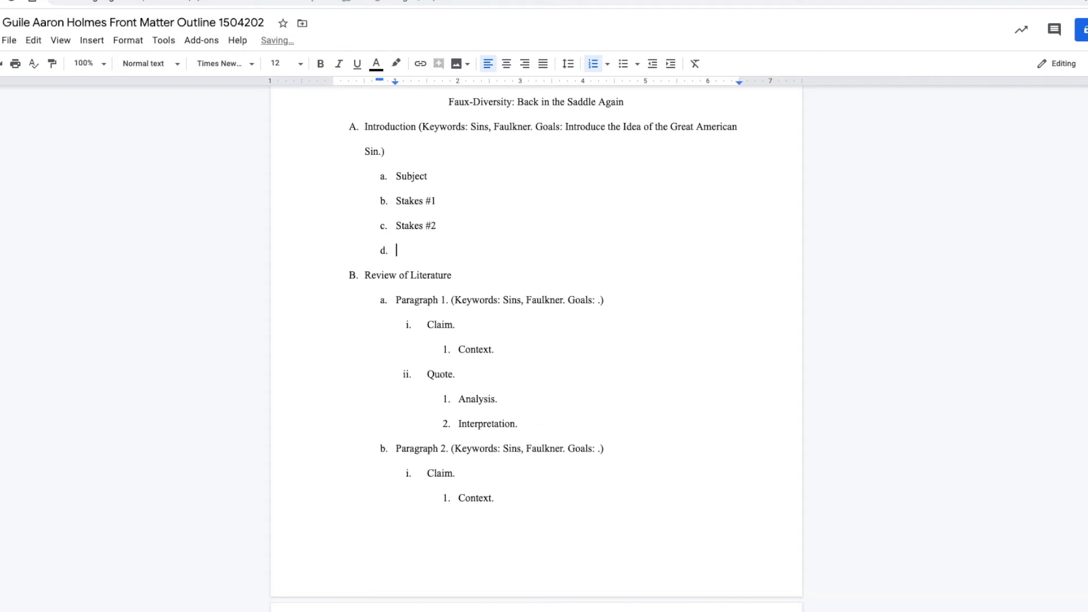
pyautogui.write('Transition..')
pyautogui.press('Down')
pyautogui.press('Down')
pyautogui.press('Down')
pyautogui.press('Down')
pyautogui.press('Down')
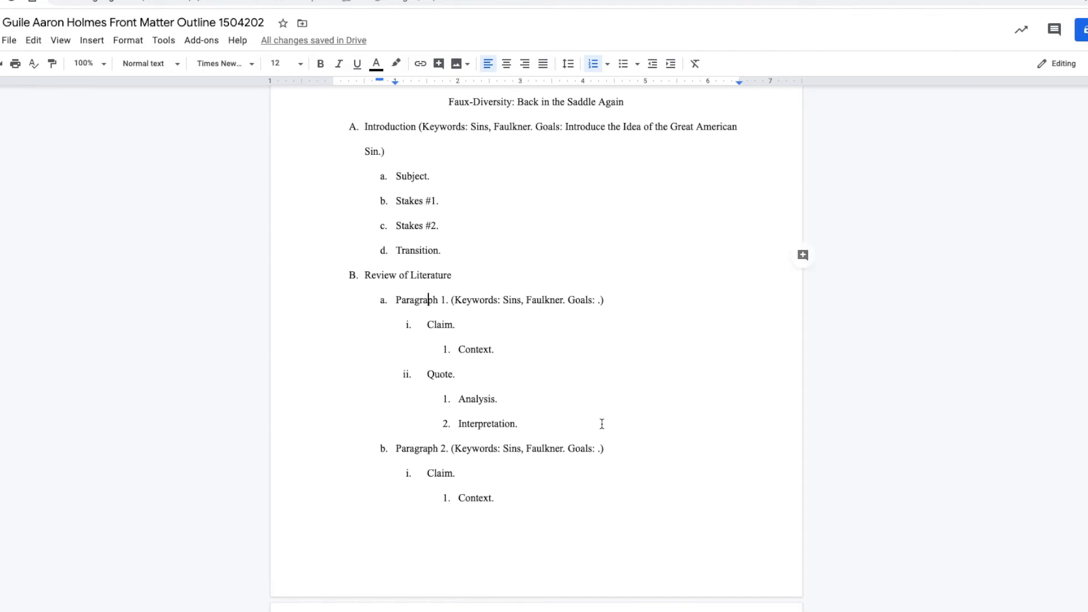
pyautogui.scroll(-5, 553, 437)
pyautogui.scroll(-2, 554, 434)
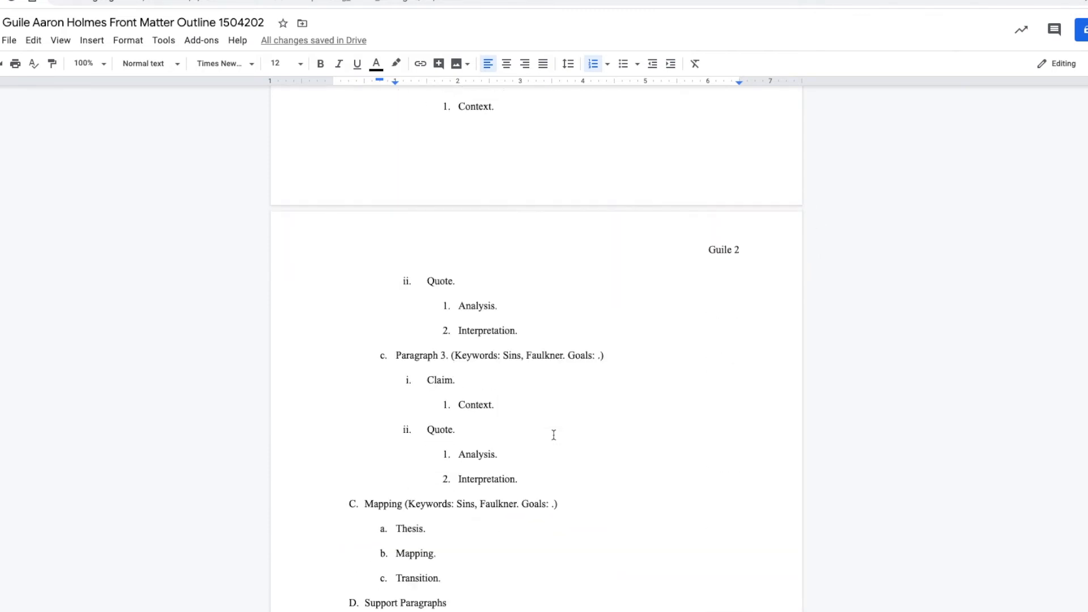
pyautogui.scroll(3, 554, 435)
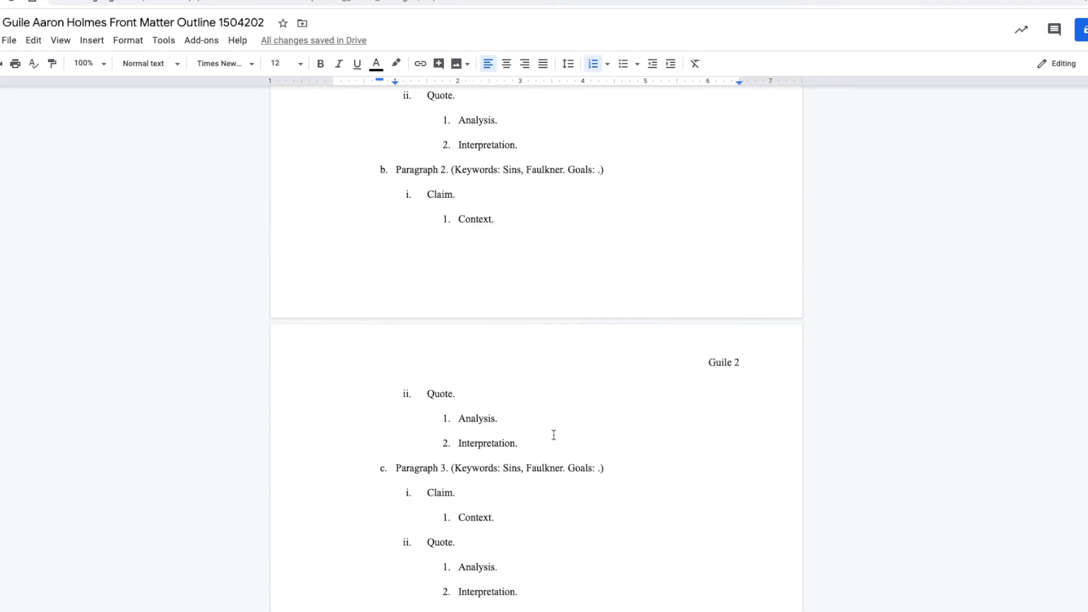
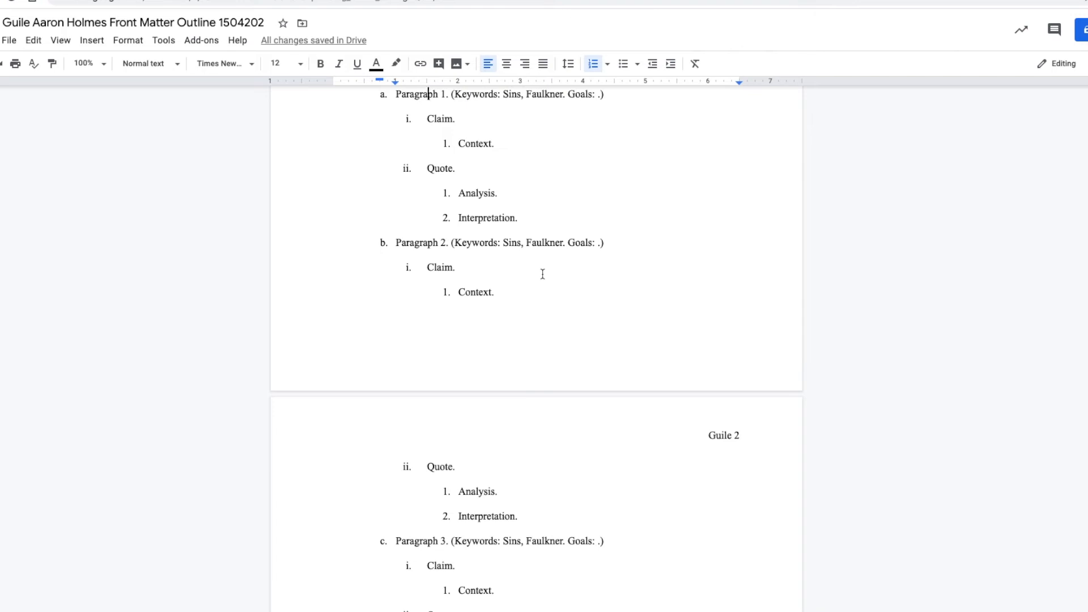
# Trim the end of the "Review of Literature" heading and keep Paragraph 1 as its indented sub-item.
pyautogui.scroll(-4, 543, 275)
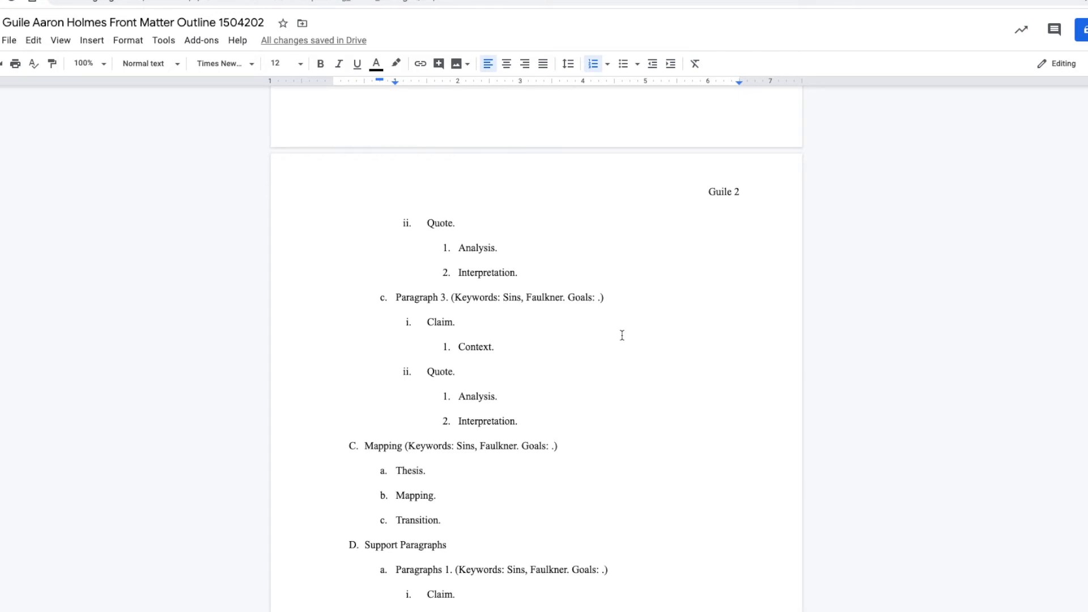
pyautogui.scroll(2, 621, 335)
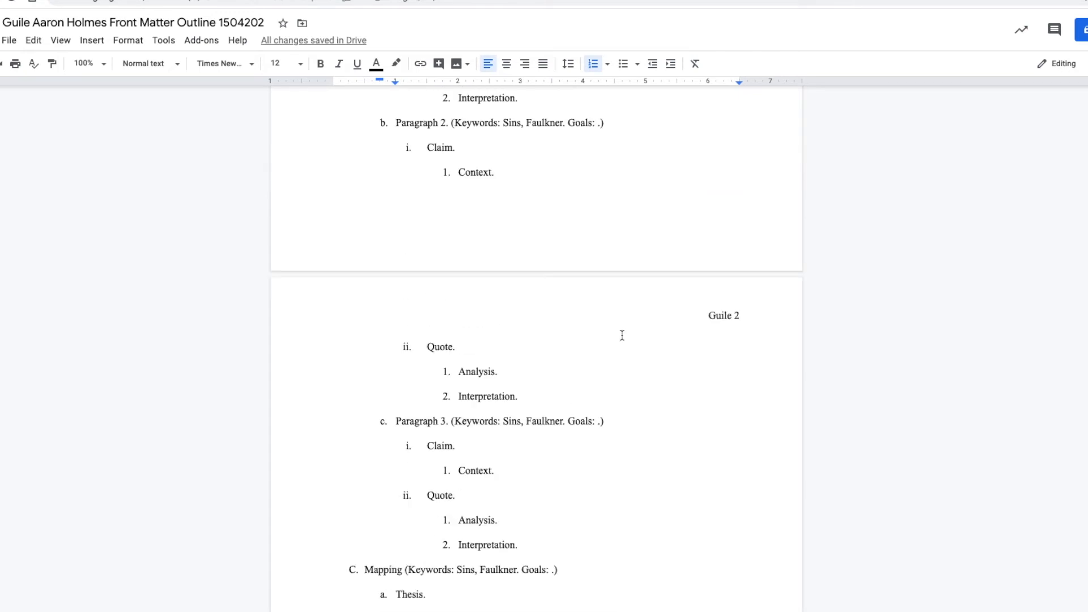
pyautogui.scroll(1, 515, 205)
pyautogui.scroll(3, 514, 206)
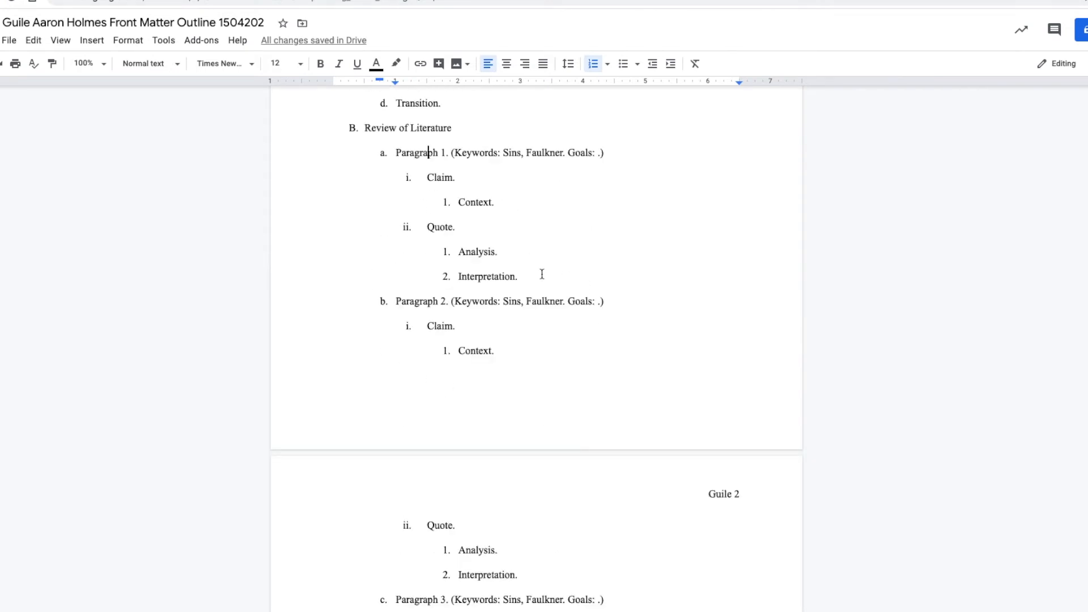
pyautogui.doubleClick(457, 136)
pyautogui.press('BackSpace')
pyautogui.press('BackSpace')
pyautogui.press('BackSpace')
pyautogui.press('BackSpace')
pyautogui.press('BackSpace')
pyautogui.press('Return')
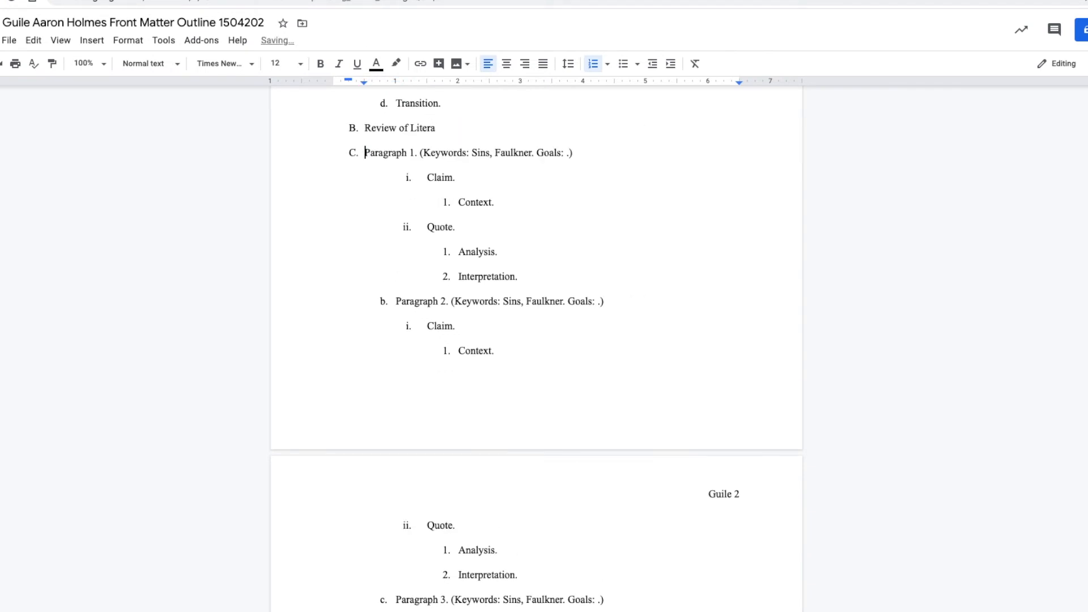
pyautogui.press('Tab')
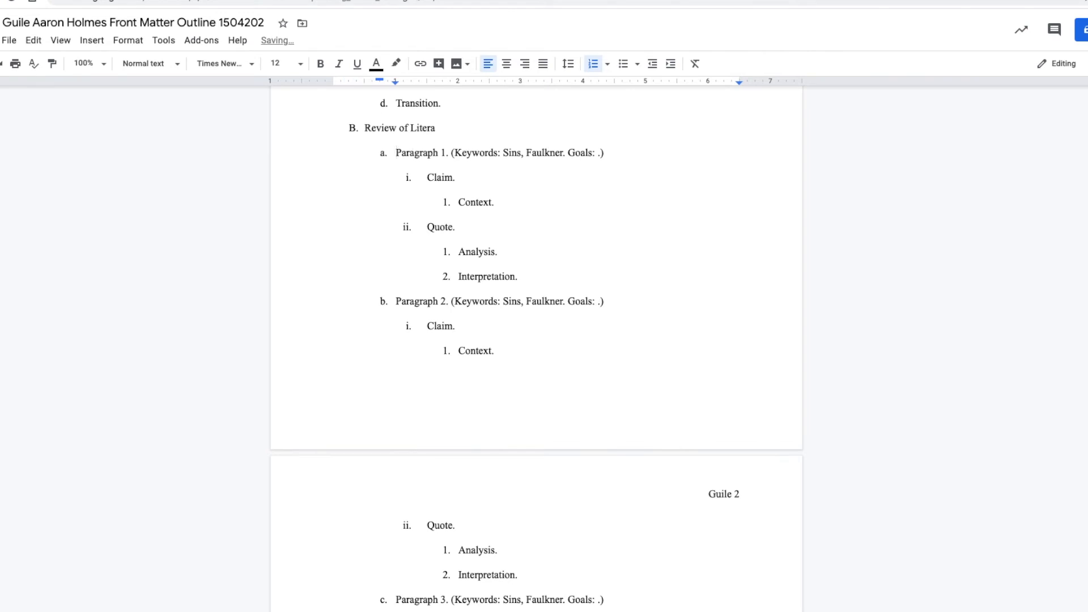
pyautogui.press('Left')
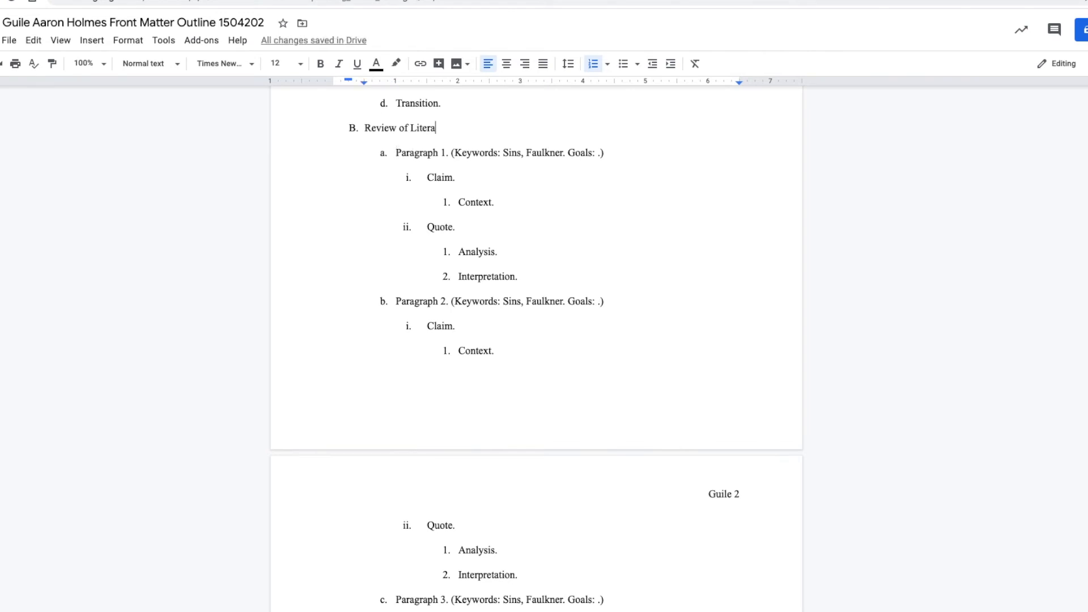
# Replace the remainder of "Literature" in heading B with "of the Subject I discovered in Anna Holmes' "Variety Show"".
pyautogui.press('BackSpace')
pyautogui.press('BackSpace')
pyautogui.press('BackSpace')
pyautogui.press('BackSpace')
pyautogui.press('BackSpace')
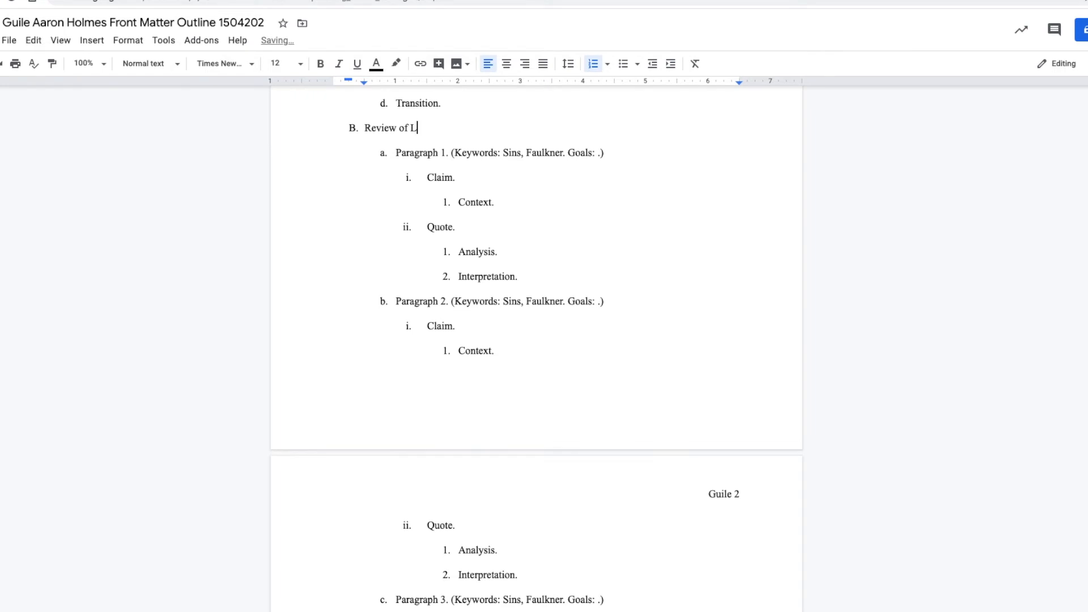
pyautogui.write('A')
pyautogui.press('BackSpace')
pyautogui.write('of the Subject I discovered in ')
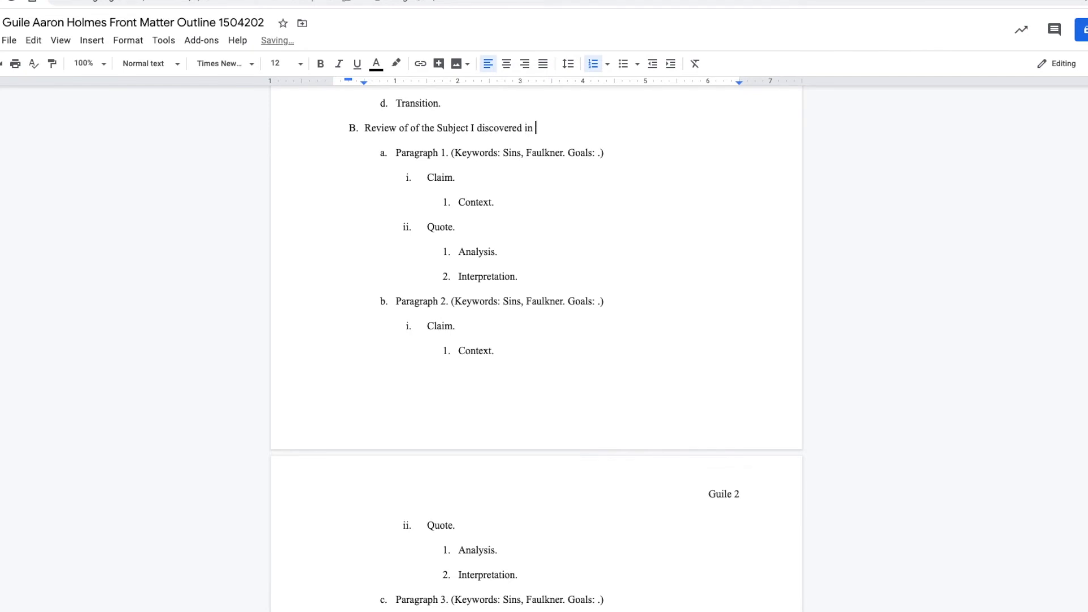
pyautogui.write('Anna H')
pyautogui.write('ol')
pyautogui.write('mes')
pyautogui.write('\' "V')
pyautogui.write('ariety S')
pyautogui.write('how')
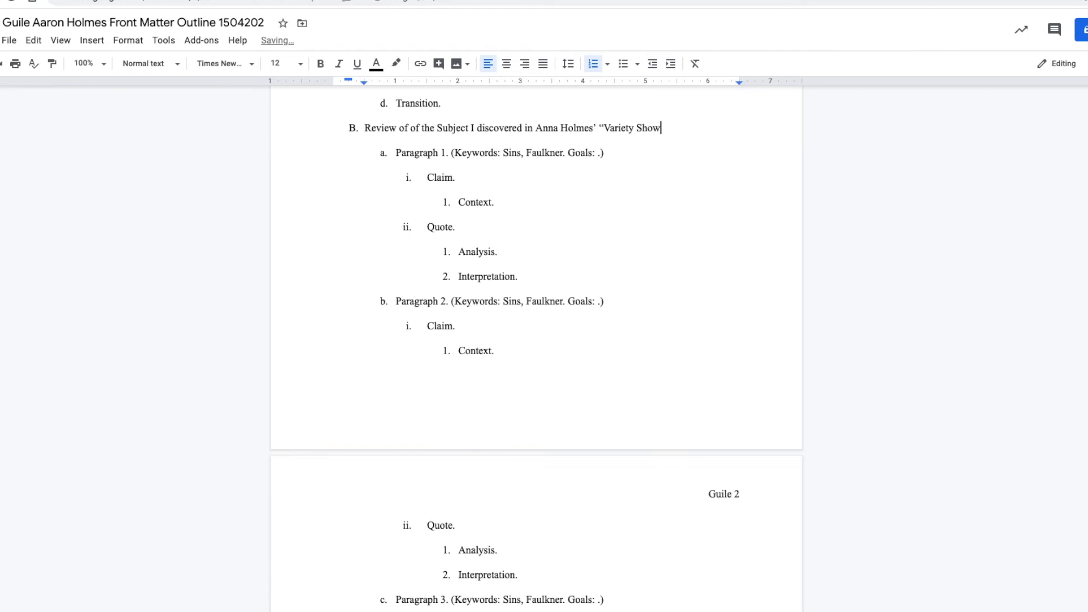
pyautogui.write('"')
# Change "Subject" to lowercase "subject" in heading B and delete the duplicated "of" before "the".
pyautogui.press('Left')
pyautogui.press('Left')
pyautogui.press('Left')
pyautogui.press('Left')
pyautogui.press('Left')
pyautogui.press('Left')
pyautogui.press('Left')
pyautogui.press('Left')
pyautogui.press('Left')
pyautogui.press('Left')
pyautogui.press('Left')
pyautogui.press('Left')
pyautogui.press('Left')
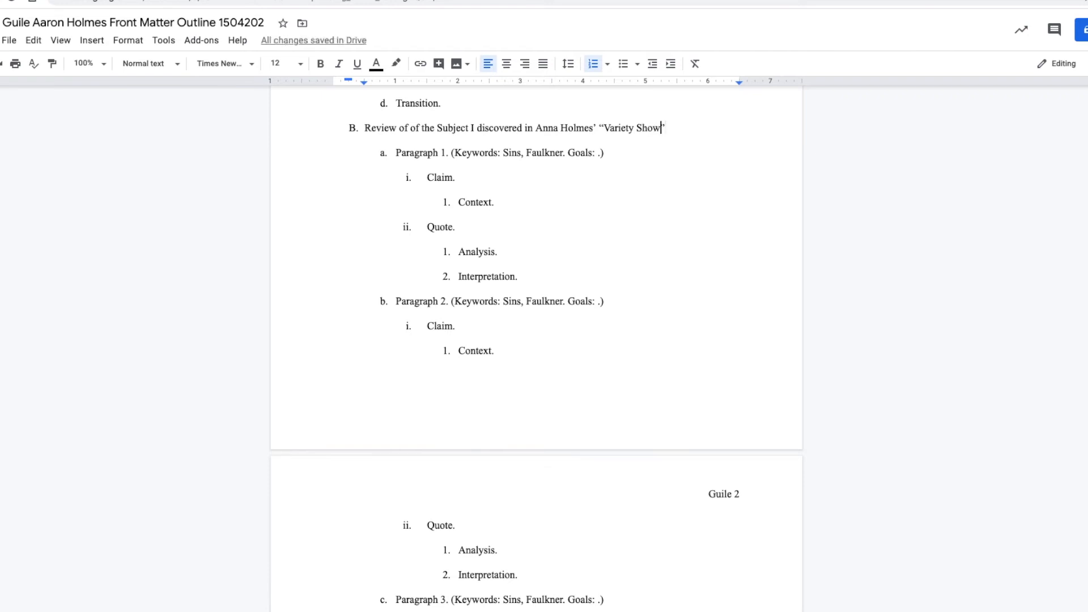
pyautogui.press('Left')
pyautogui.press('Left')
pyautogui.press('Left')
pyautogui.press('Left')
pyautogui.press('Left')
pyautogui.press('Left')
pyautogui.press('Left')
pyautogui.press('Left')
pyautogui.press('Left')
pyautogui.press('Left')
pyautogui.press('Left')
pyautogui.press('Left')
pyautogui.press('Left')
pyautogui.press('Left')
pyautogui.press('Left')
pyautogui.press('Left')
pyautogui.press('Left')
pyautogui.press('Left')
pyautogui.press('Left')
pyautogui.press('Left')
pyautogui.press('Left')
pyautogui.press('Left')
pyautogui.press('Left')
pyautogui.press('Left')
pyautogui.press('Left')
pyautogui.press('Left')
pyautogui.press('Left')
pyautogui.press('Left')
pyautogui.press('Left')
pyautogui.press('Left')
pyautogui.press('Left')
pyautogui.press('BackSpace')
pyautogui.write('s')
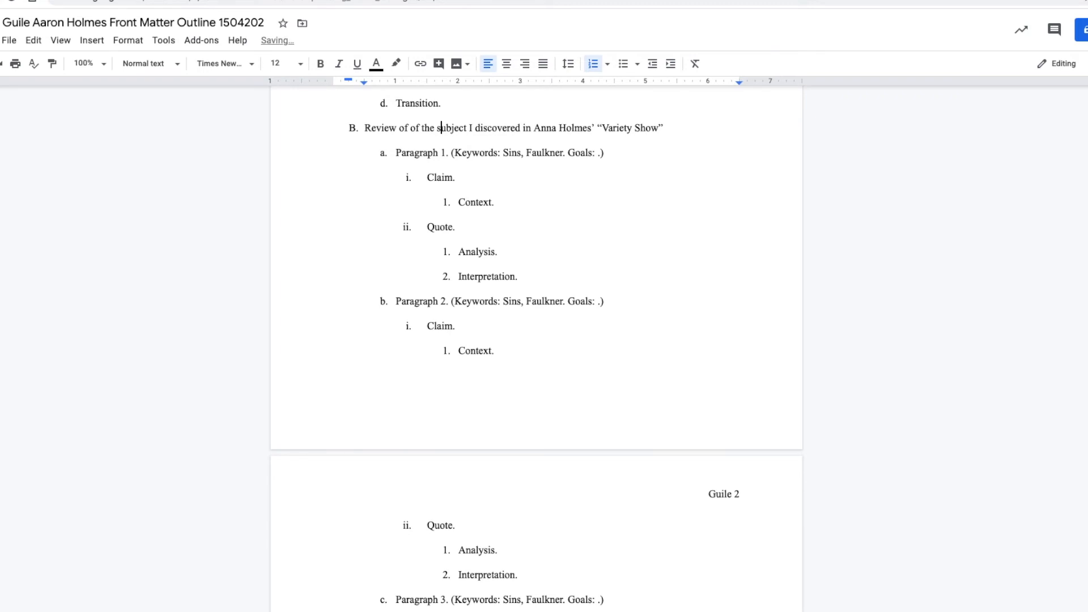
pyautogui.press('Left')
pyautogui.press('Left')
pyautogui.press('Left')
pyautogui.press('Left')
pyautogui.press('BackSpace')
pyautogui.press('BackSpace')
pyautogui.press('BackSpace')
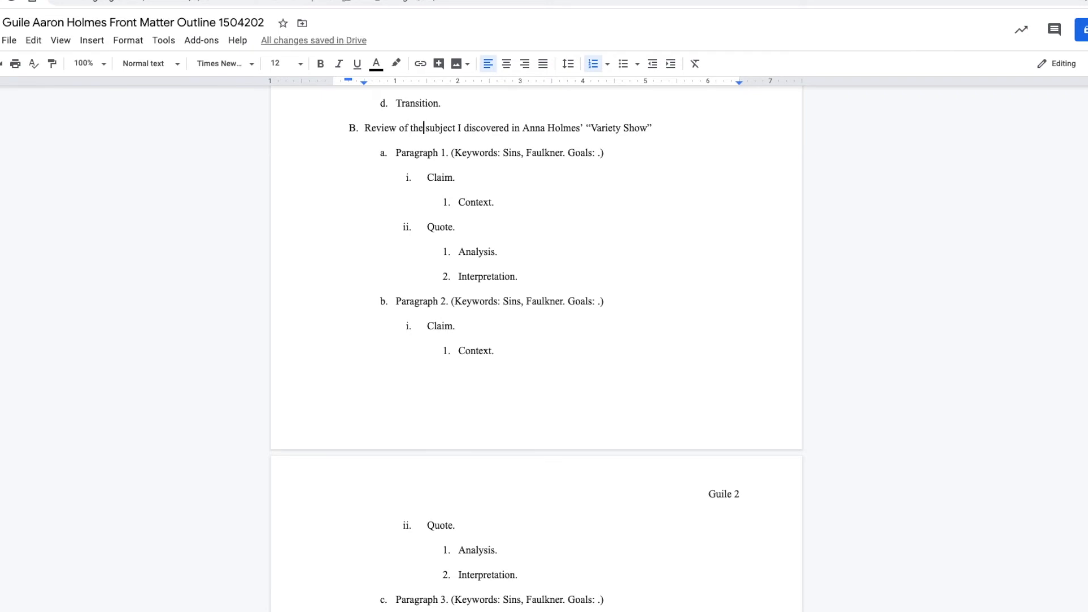
# Replace "of" after "Review" in heading B with "and expose".
pyautogui.press('Left')
pyautogui.press('Left')
pyautogui.press('Left')
pyautogui.press('Left')
pyautogui.write('and e')
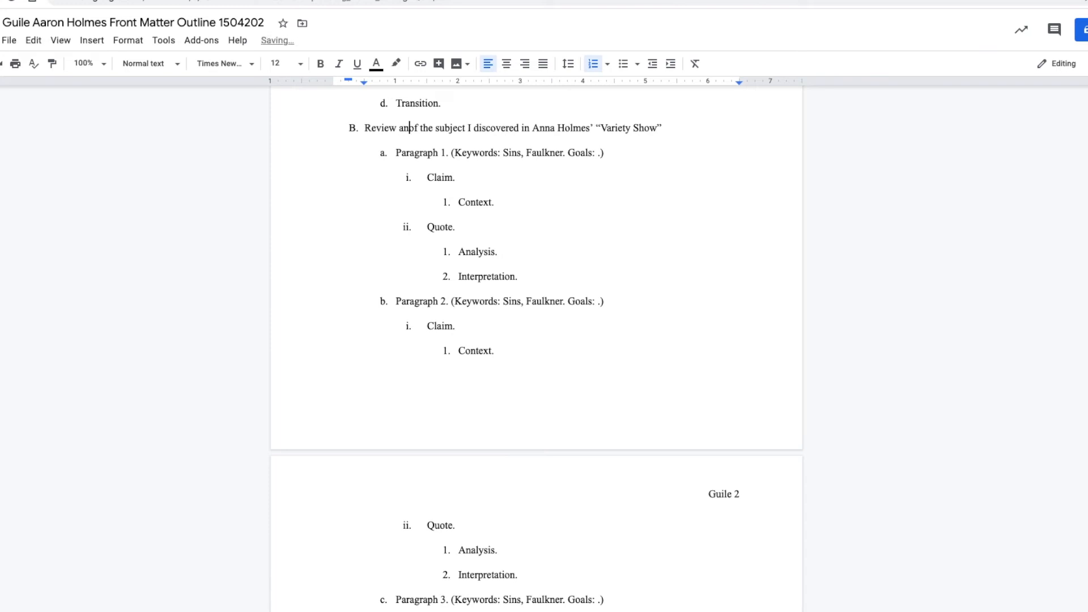
pyautogui.write('xpose')
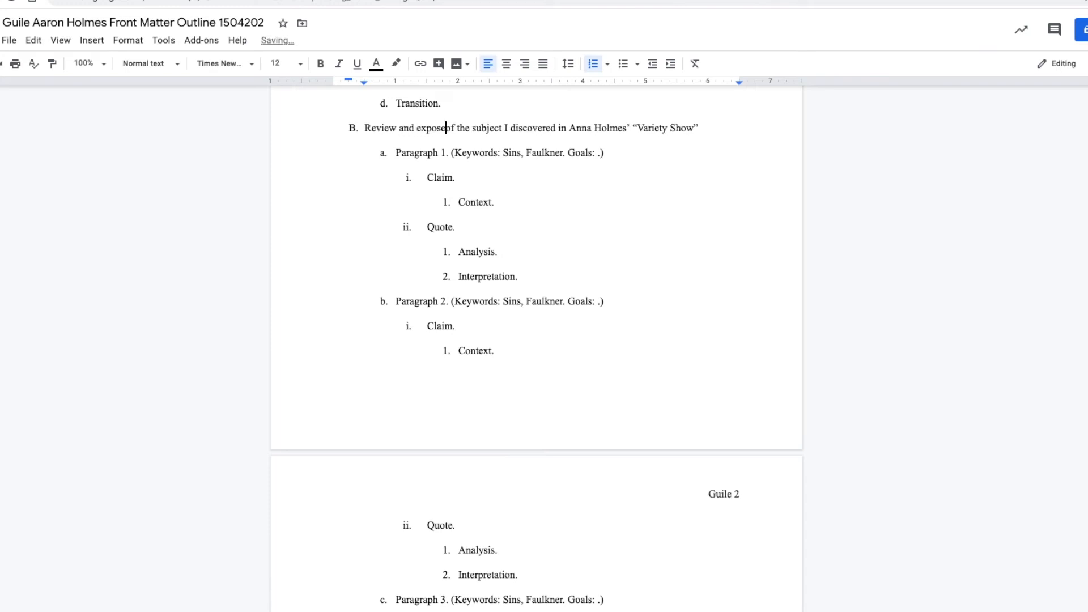
pyautogui.hotkey('shift', 'Right')
pyautogui.hotkey('shift', 'Right')
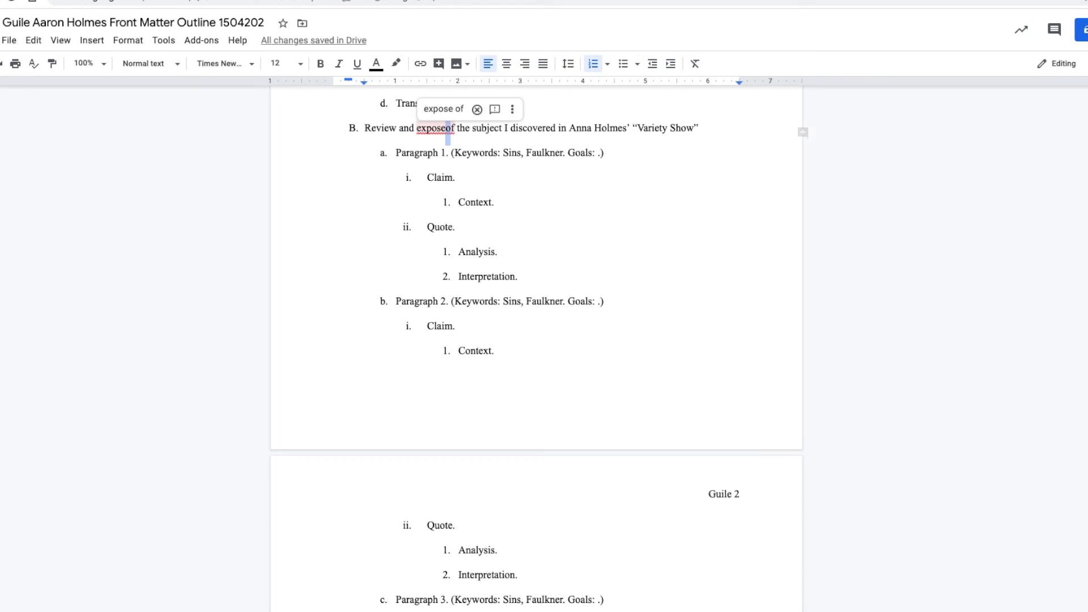
pyautogui.press('BackSpace')
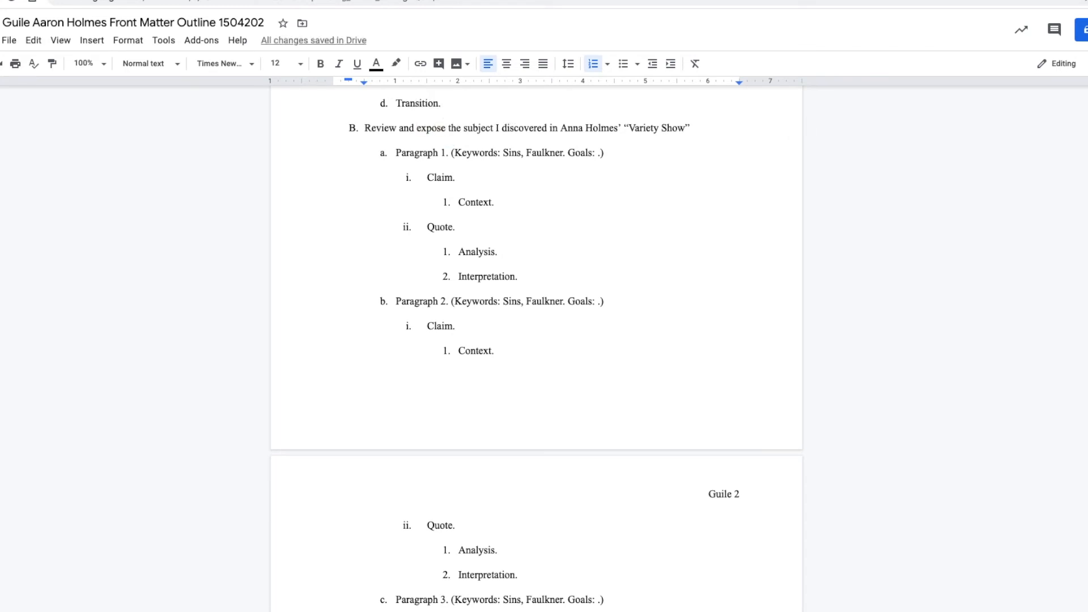
# End heading B with a period after the "Variety Show" title.
pyautogui.press('Right')
pyautogui.press('Right')
pyautogui.press('Right')
pyautogui.press('Right')
pyautogui.press('Right')
pyautogui.press('Right')
pyautogui.press('Right')
pyautogui.press('Right')
pyautogui.press('Right')
pyautogui.press('Right')
pyautogui.press('Right')
pyautogui.press('Right')
pyautogui.press('Right')
pyautogui.press('Right')
pyautogui.press('Right')
pyautogui.press('Right')
pyautogui.press('Right')
pyautogui.press('Right')
pyautogui.press('Right')
pyautogui.press('Right')
pyautogui.press('Right')
pyautogui.press('Right')
pyautogui.press('Right')
pyautogui.press('Right')
pyautogui.press('Right')
pyautogui.press('Right')
pyautogui.press('Right')
pyautogui.press('Right')
pyautogui.press('Right')
pyautogui.press('Right')
pyautogui.press('Right')
pyautogui.press('Right')
pyautogui.press('Right')
pyautogui.press('Right')
pyautogui.press('Right')
pyautogui.press('Right')
pyautogui.press('Right')
pyautogui.press('Right')
pyautogui.press('Right')
pyautogui.press('Right')
pyautogui.press('Right')
pyautogui.press('Right')
pyautogui.press('Right')
pyautogui.press('Right')
pyautogui.press('Right')
pyautogui.write('.')
# Append "Possible Double-Quote Paragraph" to the Counter-Argument heading after its keywords and goals parentheses.
pyautogui.scroll(-3, 534, 311)
pyautogui.scroll(-3, 535, 311)
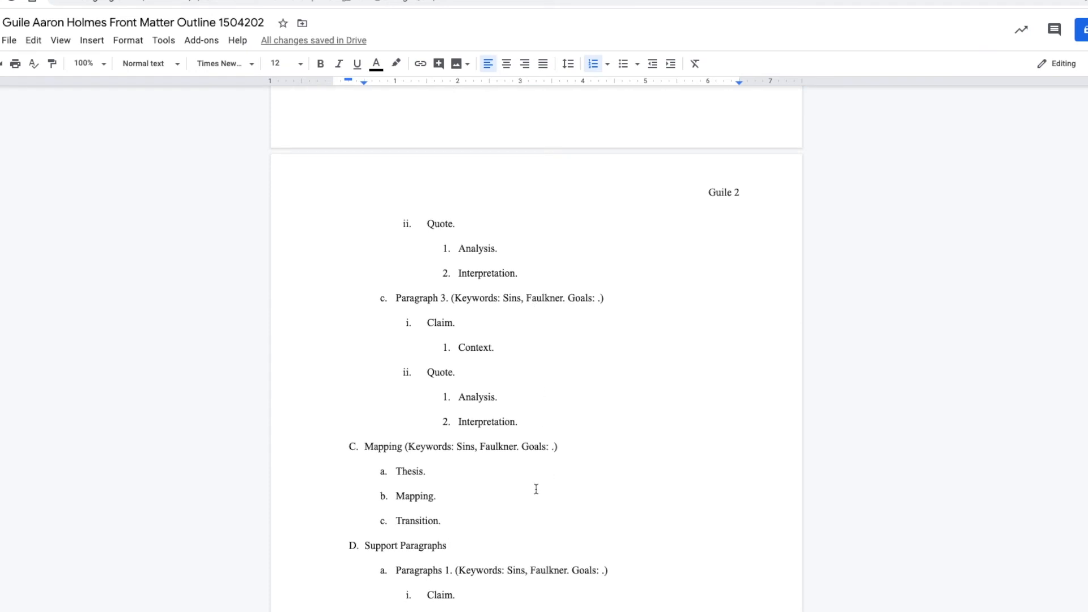
pyautogui.scroll(-6, 536, 488)
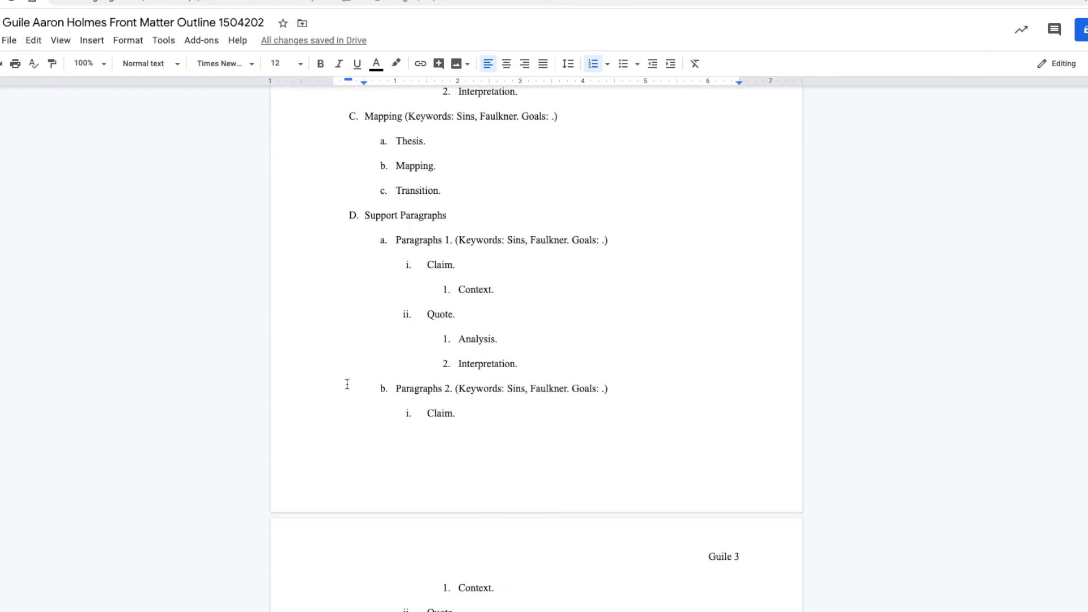
pyautogui.scroll(-6, 494, 416)
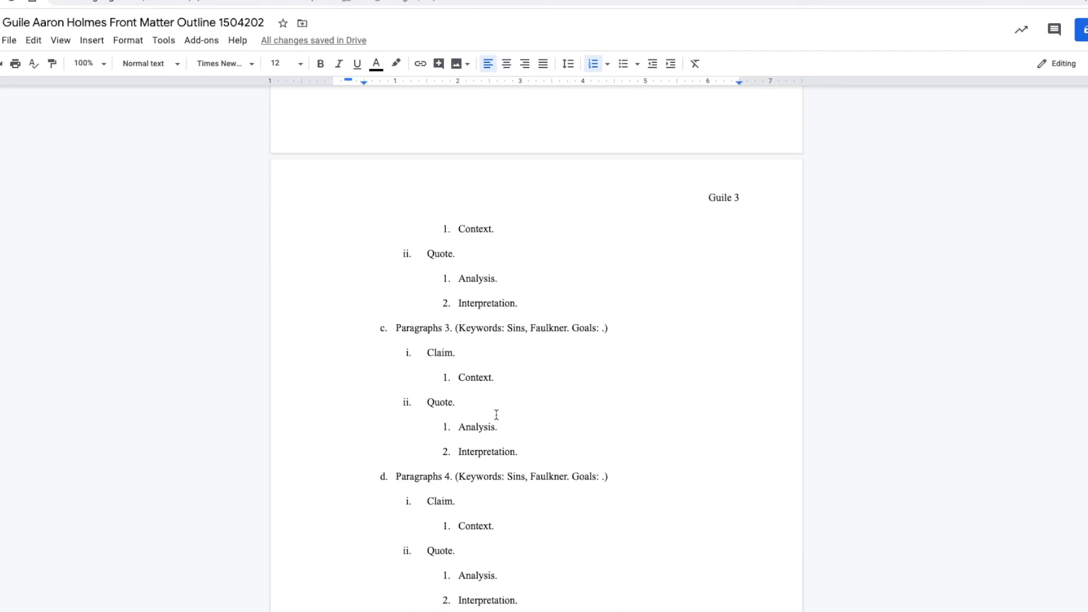
pyautogui.scroll(-4, 497, 415)
pyautogui.scroll(-5, 496, 415)
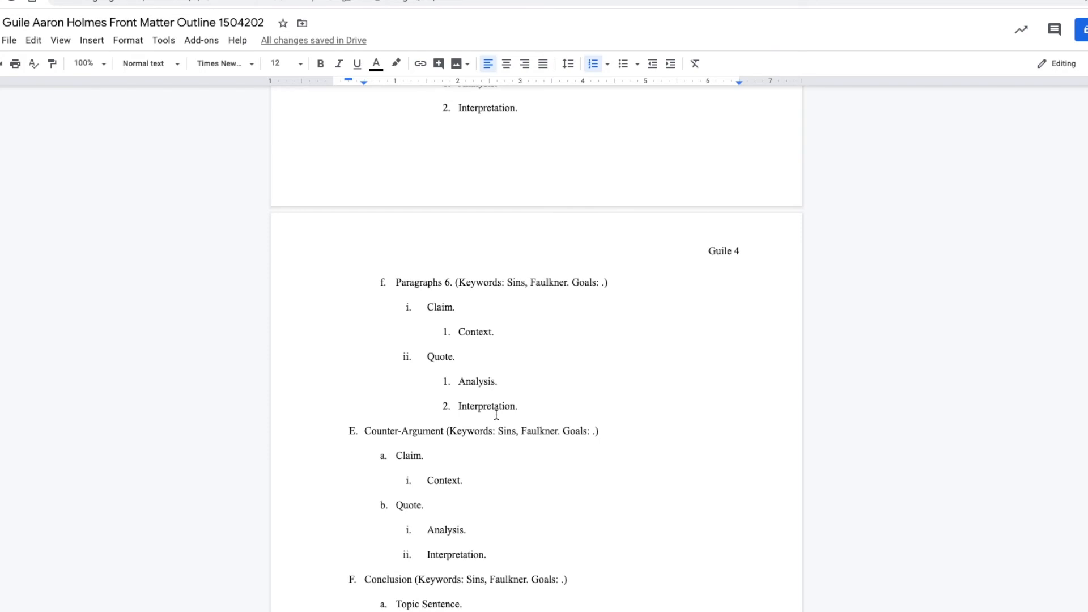
pyautogui.scroll(-5, 496, 416)
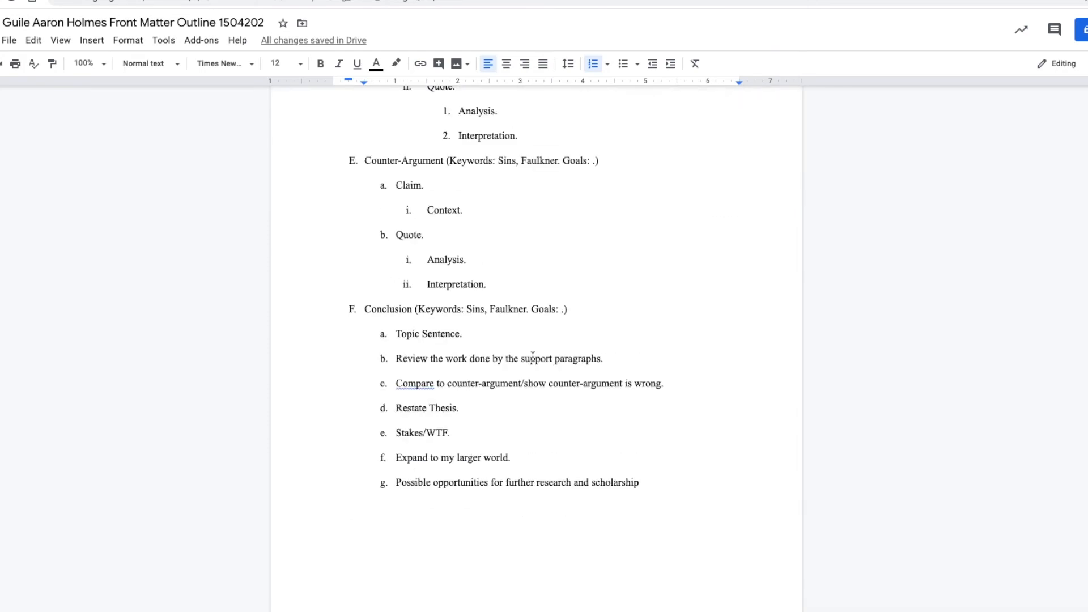
pyautogui.scroll(1, 534, 256)
pyautogui.scroll(1, 533, 256)
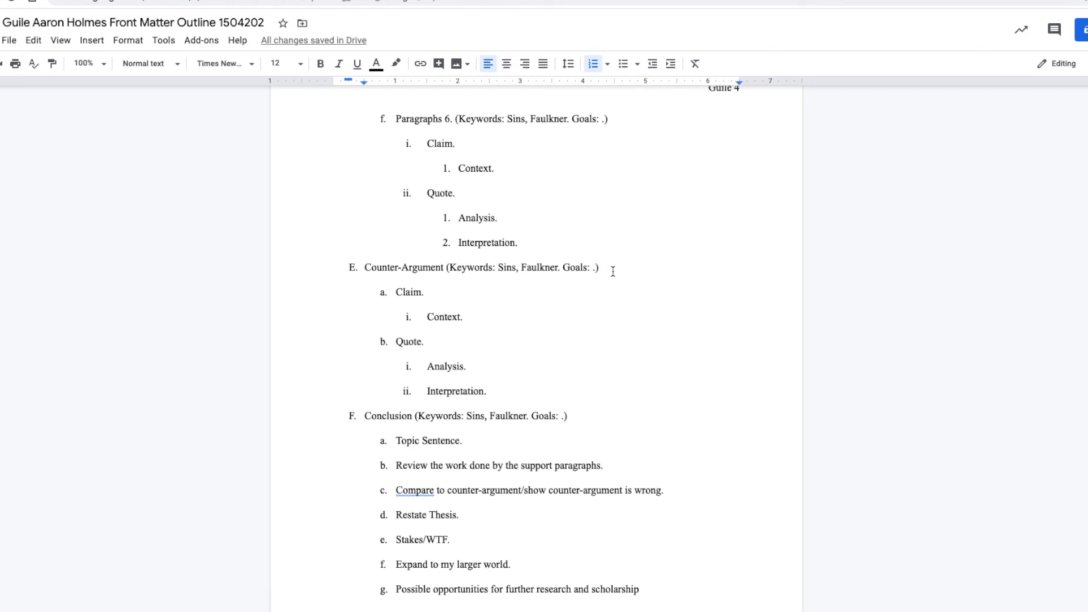
pyautogui.write('Pos')
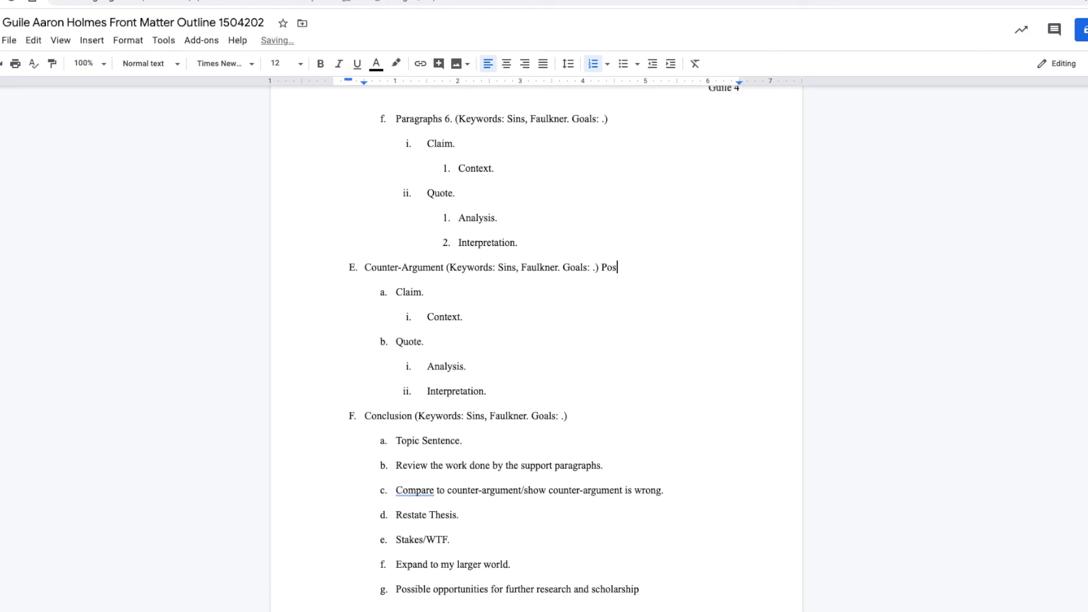
pyautogui.write('sible ')
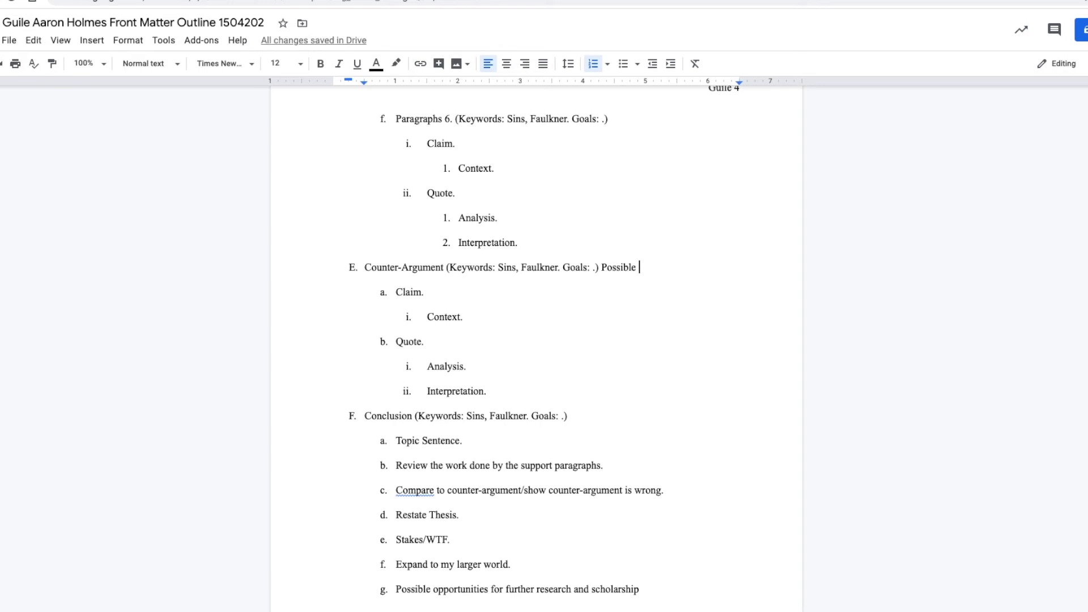
pyautogui.write('Double-Quot')
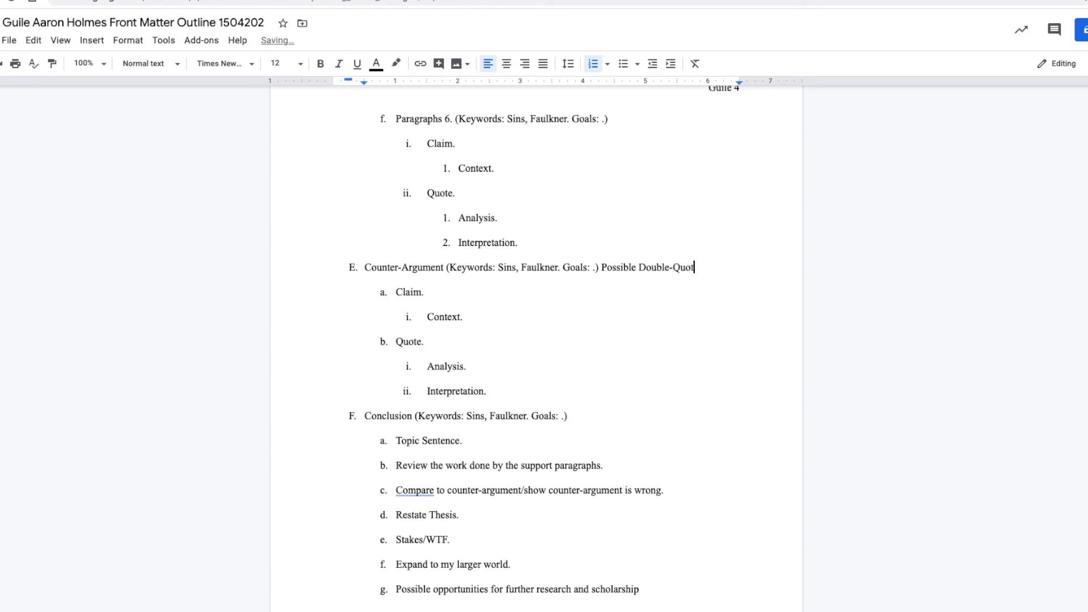
pyautogui.write('e Paragraph')
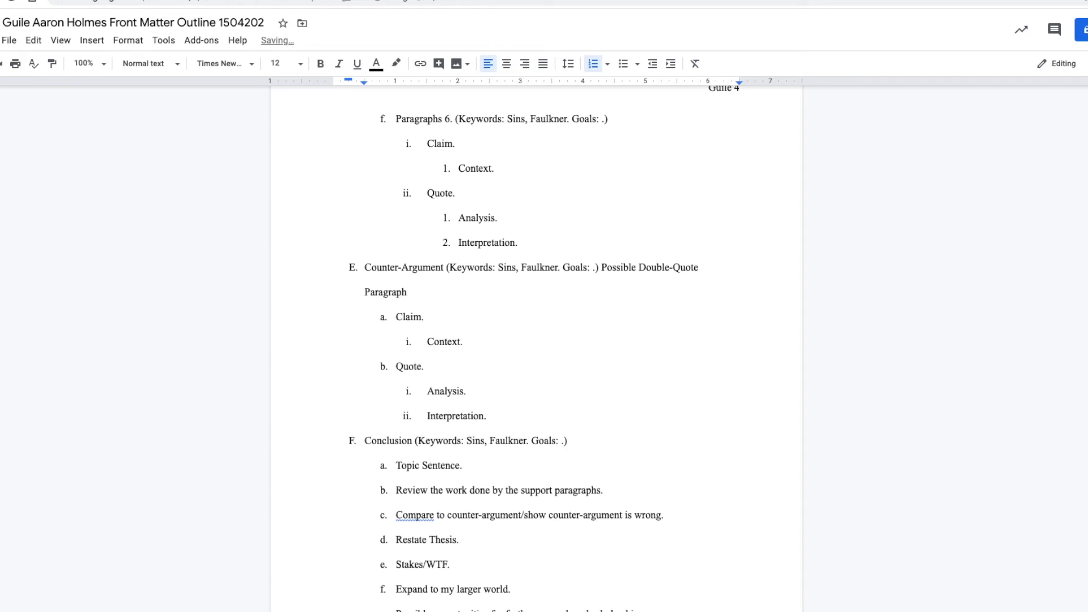
# Add a "Pivot." item after the "Interpretation." sub-item in the Counter-Argument section, one level higher than that sub-item.
pyautogui.press('Down')
pyautogui.press('Down')
pyautogui.press('Down')
pyautogui.press('Down')
pyautogui.press('Down')
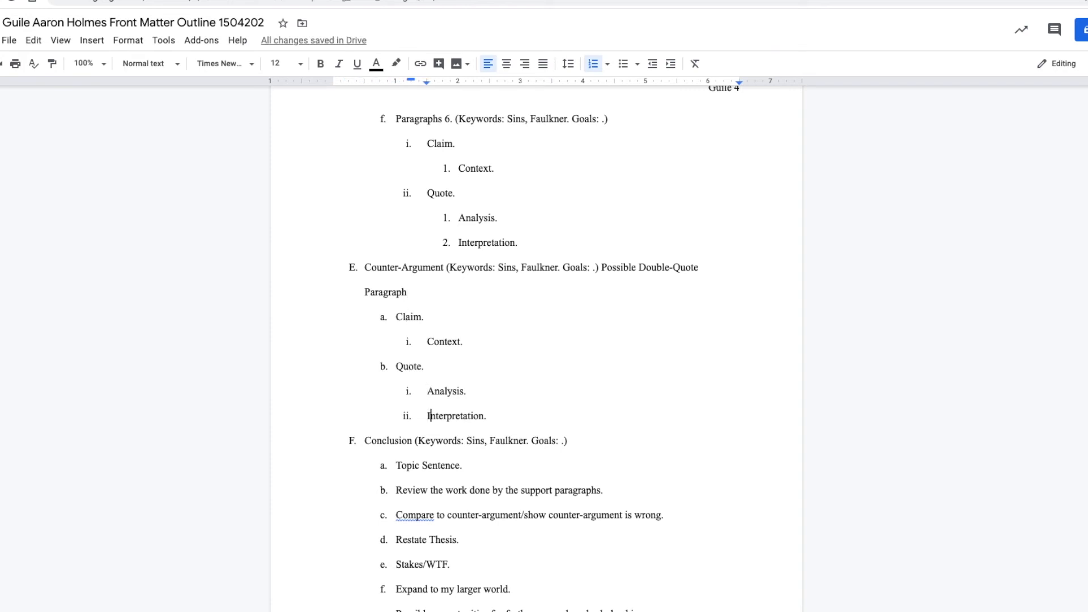
pyautogui.press('Right')
pyautogui.press('Right')
pyautogui.press('Right')
pyautogui.press('Right')
pyautogui.press('Right')
pyautogui.press('Right')
pyautogui.press('Right')
pyautogui.press('Right')
pyautogui.press('Right')
pyautogui.press('Right')
pyautogui.press('Right')
pyautogui.press('Right')
pyautogui.press('Return')
pyautogui.hotkey('shift', 'Tab')
pyautogui.write('Pivot.')
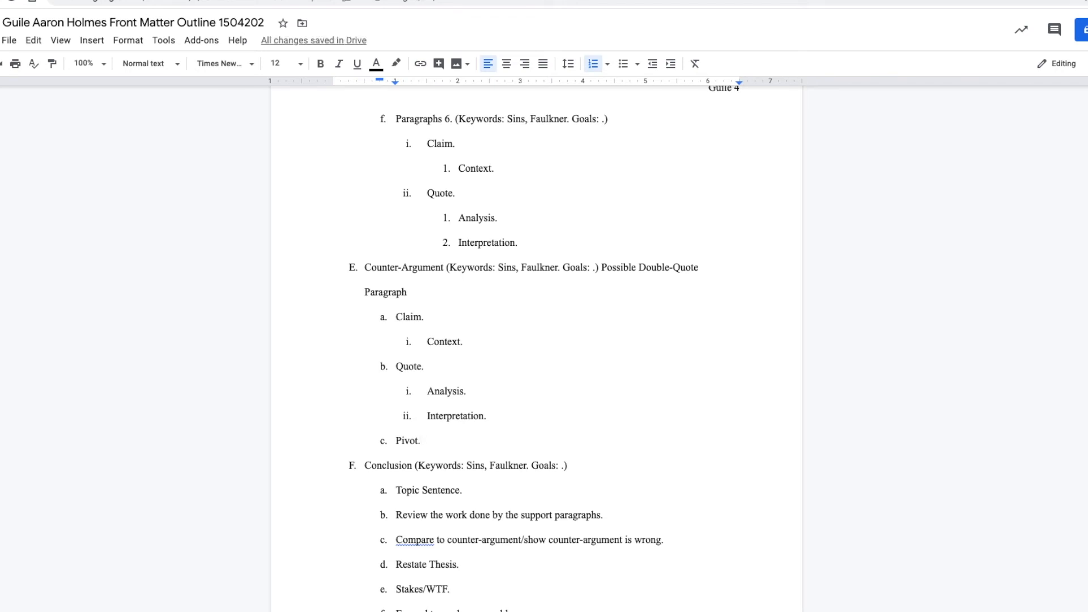
# Add an empty item below "Pivot." and copy the Counter-Argument lines from "Claim." through "Interpretation.".
pyautogui.press('Return')
pyautogui.press('Up')
pyautogui.press('Up')
pyautogui.press('Up')
pyautogui.press('Up')
pyautogui.press('Up')
pyautogui.press('Up')
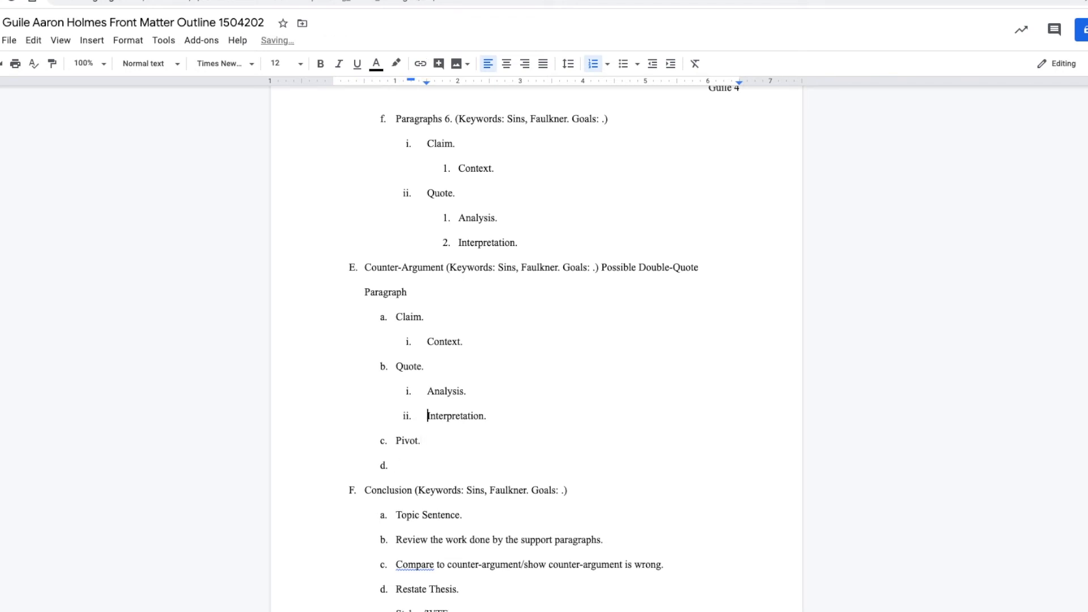
pyautogui.hotkey('shift', 'Down')
pyautogui.hotkey('shift', 'Down')
pyautogui.hotkey('shift', 'Down')
pyautogui.hotkey('shift', 'Down')
pyautogui.hotkey('shift', 'Down')
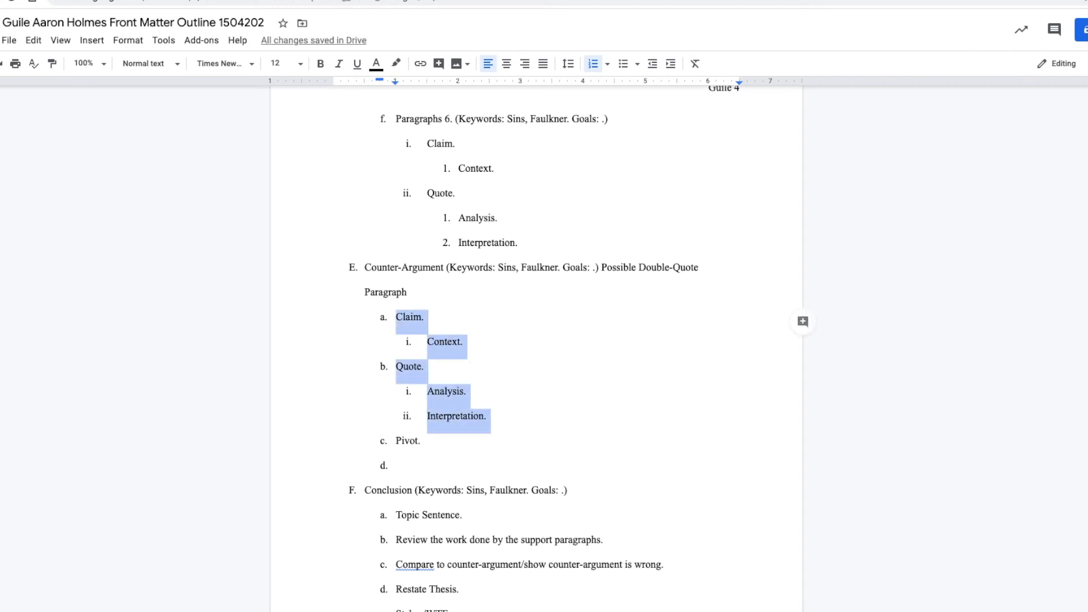
pyautogui.hotkey('ctrl', 'c')
# Paste the copied claim and quote lines into the empty item below "Pivot." and remove the leftover blank line.
pyautogui.press('Down')
pyautogui.press('Down')
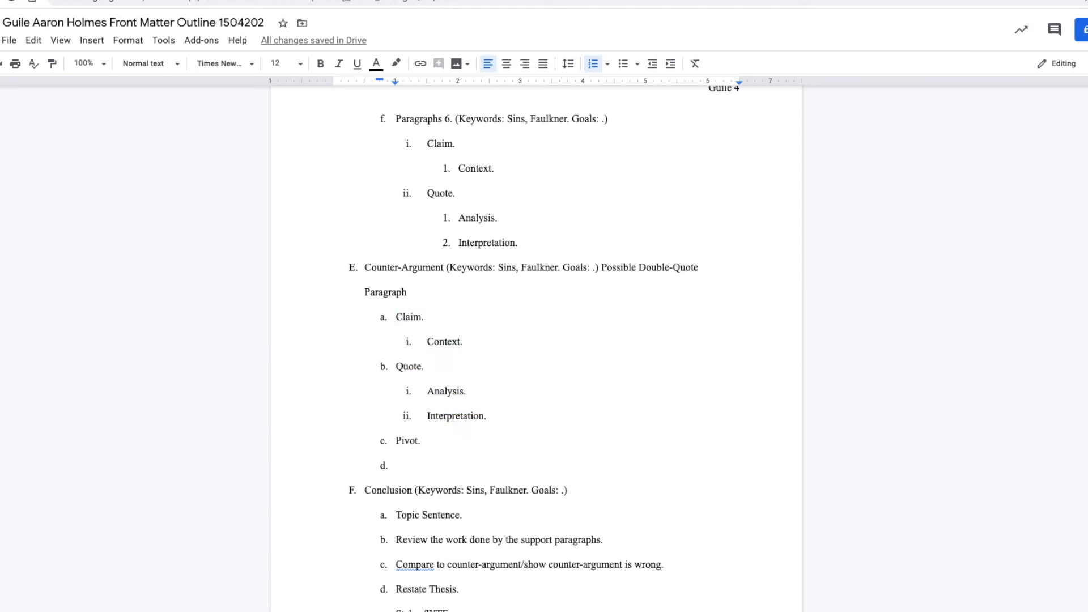
pyautogui.hotkey('ctrl', 'v')
pyautogui.press('BackSpace')
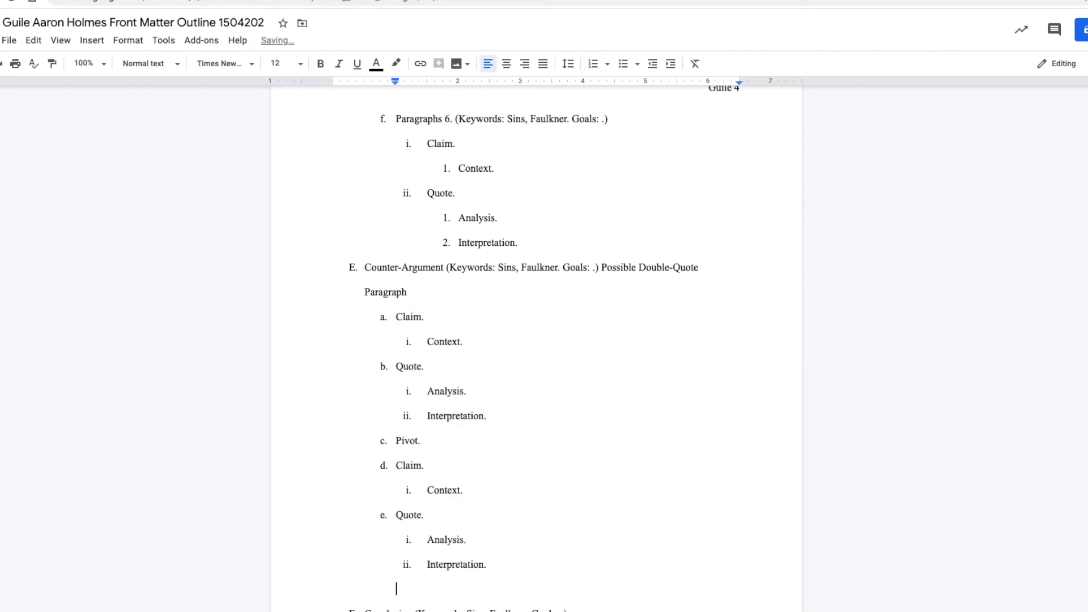
pyautogui.press('BackSpace')
pyautogui.press('BackSpace')
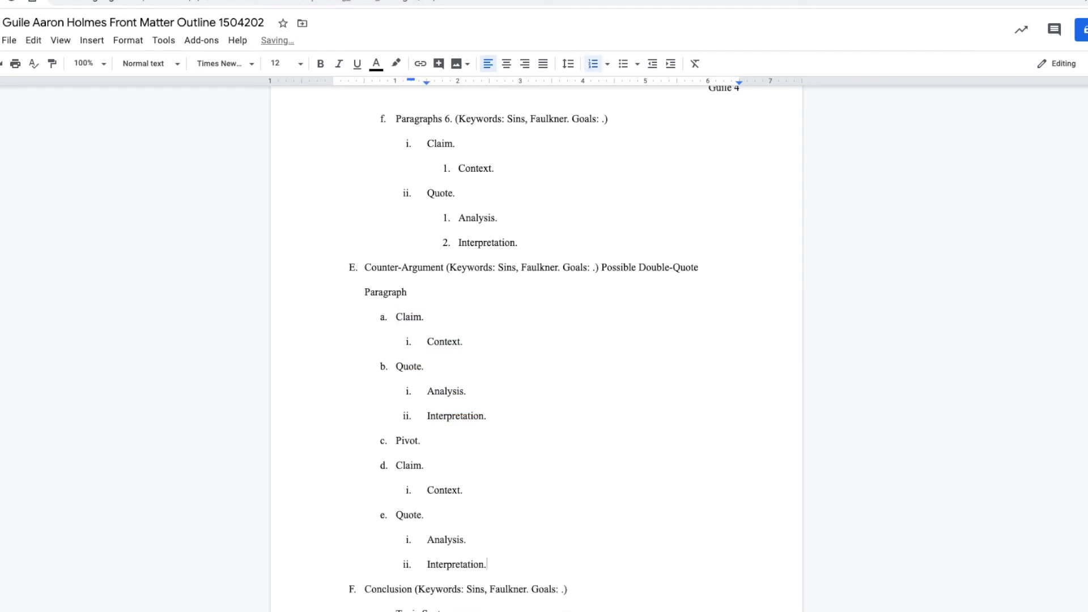
# Replace "Quote" in item e of the Counter-Argument section with "The Central Quote From Holmes", keeping its closing period.
pyautogui.click(424, 515)
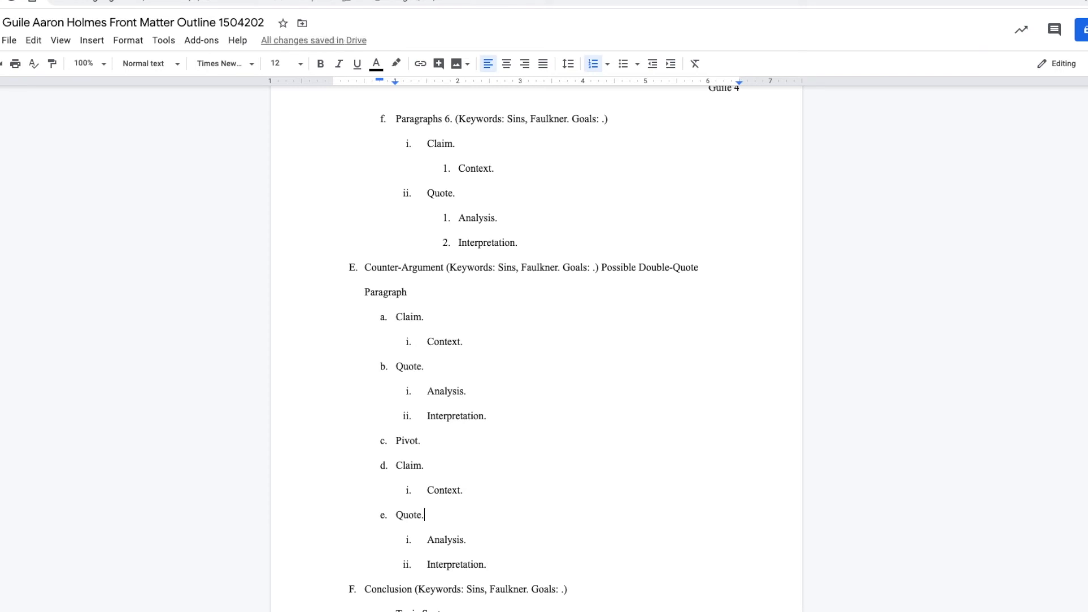
pyautogui.press('BackSpace')
pyautogui.press('BackSpace')
pyautogui.press('BackSpace')
pyautogui.press('BackSpace')
pyautogui.press('BackSpace')
pyautogui.press('BackSpace')
pyautogui.press('BackSpace')
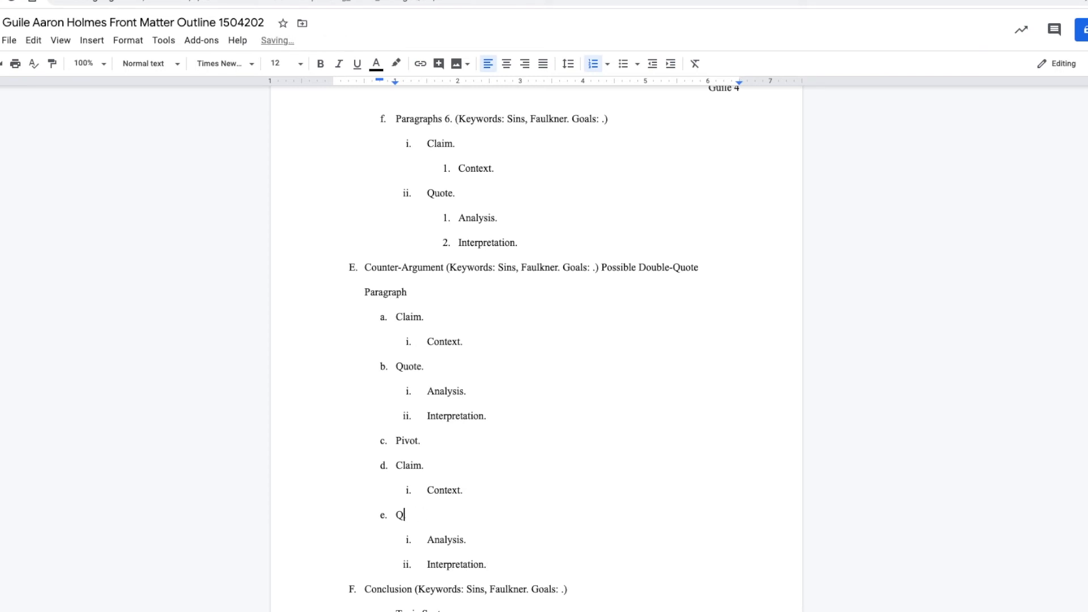
pyautogui.write('The Central')
pyautogui.write(' Quote')
pyautogui.write(' Frte')
pyautogui.press('BackSpace')
pyautogui.press('BackSpace')
pyautogui.write('om Holmes')
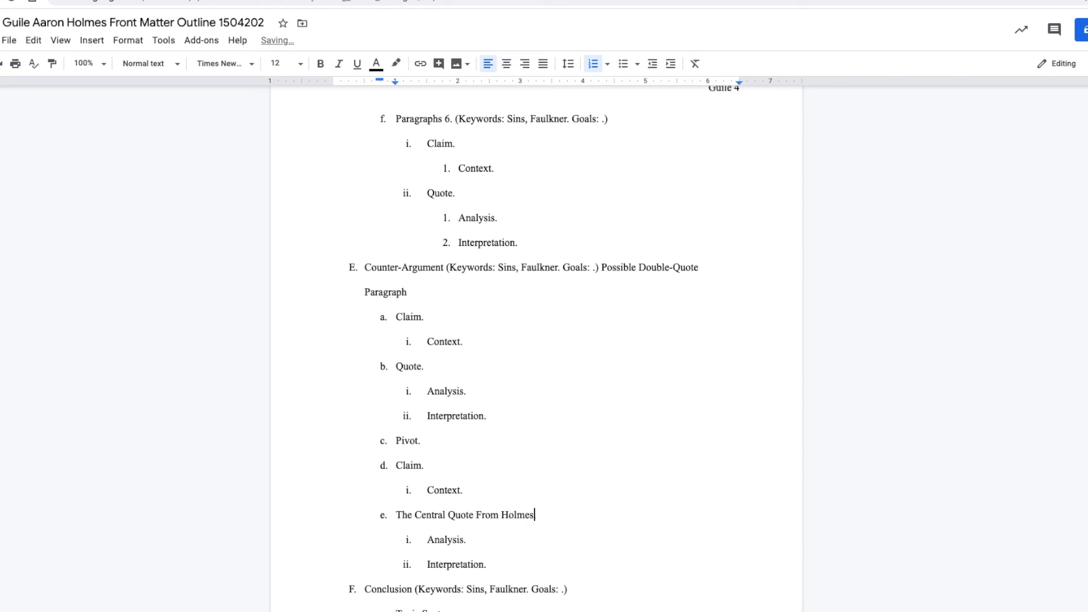
# Replace "Quote." in item b of the Counter-Argument section with "A strong quote from key research.".
pyautogui.press('Up')
pyautogui.press('Up')
pyautogui.press('Up')
pyautogui.press('Up')
pyautogui.press('Up')
pyautogui.press('Up')
pyautogui.hotkey('shift', 'Left')
pyautogui.hotkey('shift', 'Left')
pyautogui.hotkey('shift', 'Left')
pyautogui.hotkey('shift', 'Left')
pyautogui.hotkey('shift', 'Left')
pyautogui.hotkey('shift', 'Left')
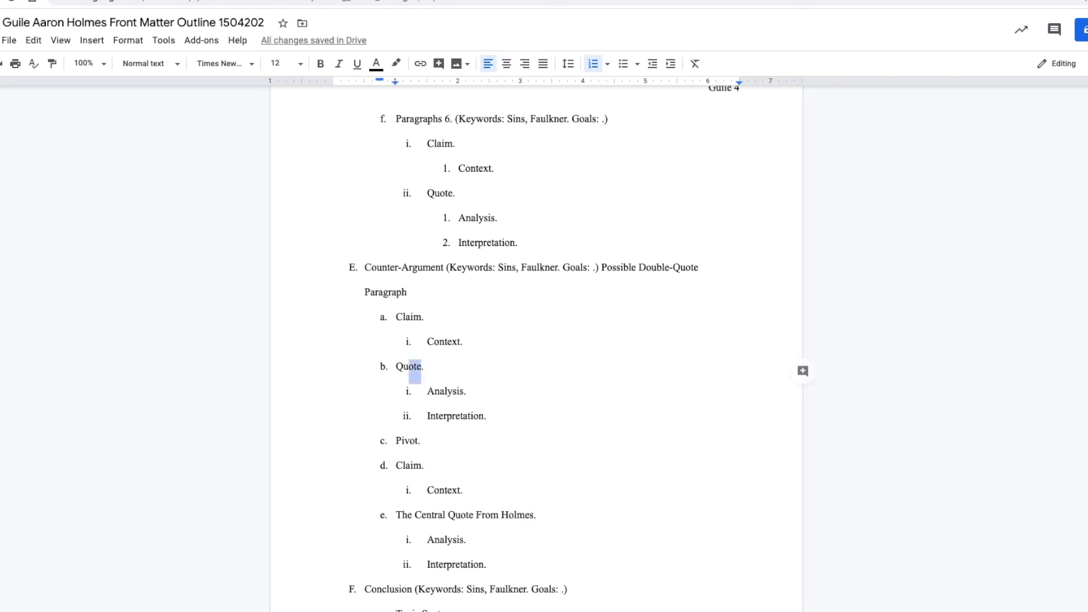
pyautogui.write('A s')
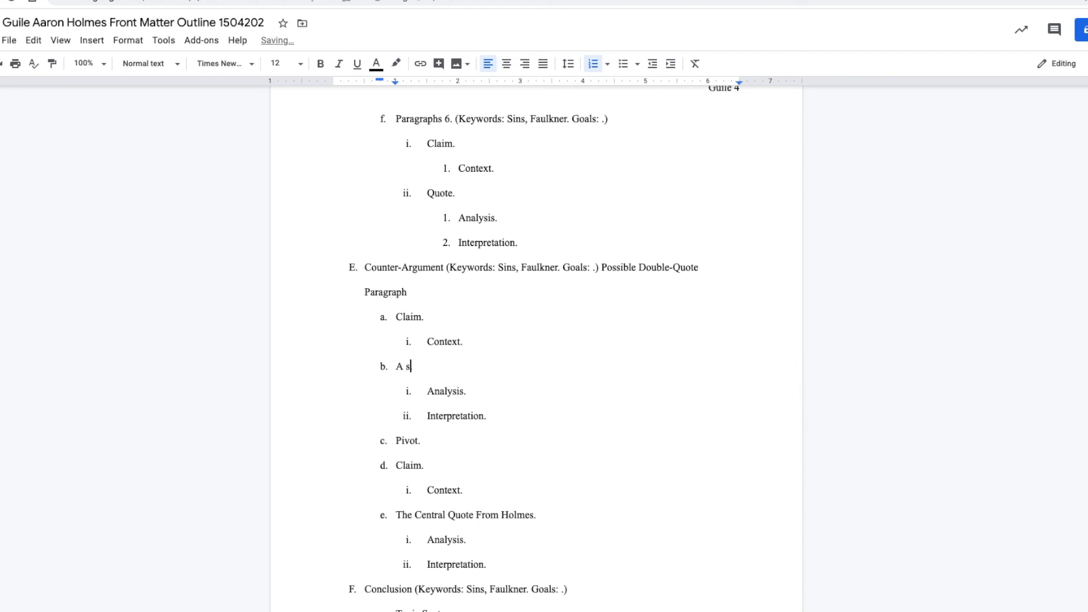
pyautogui.write('trong quote from key research')
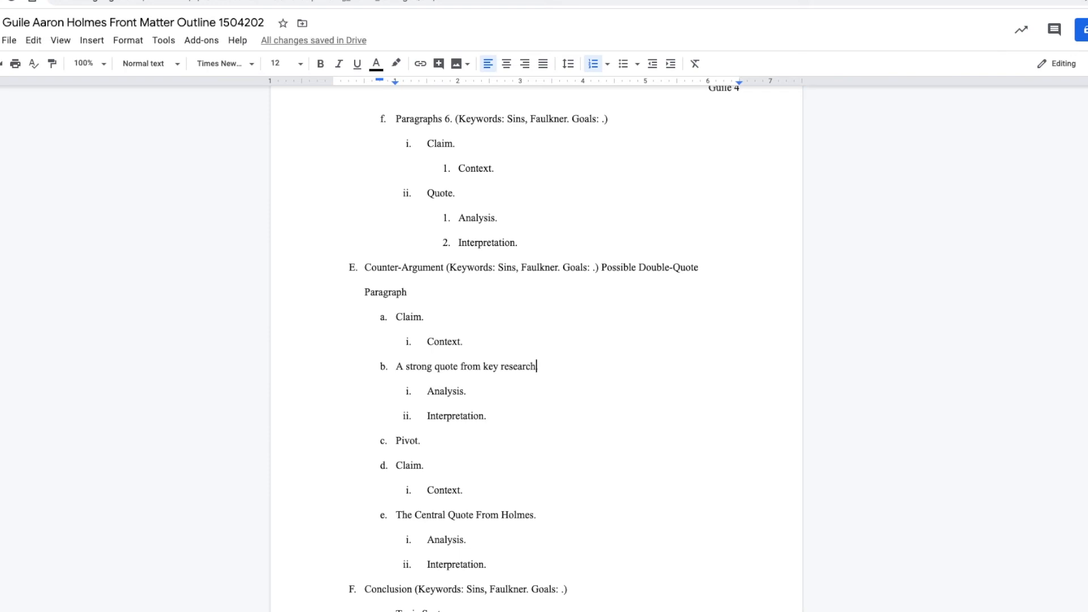
pyautogui.write('.')
# Add item f, "Tie both quotes together.", after the last "Interpretation." sub-item of the Counter-Argument section.
pyautogui.press('Down')
pyautogui.press('Down')
pyautogui.press('Down')
pyautogui.press('Down')
pyautogui.click(487, 564)
pyautogui.press('Return')
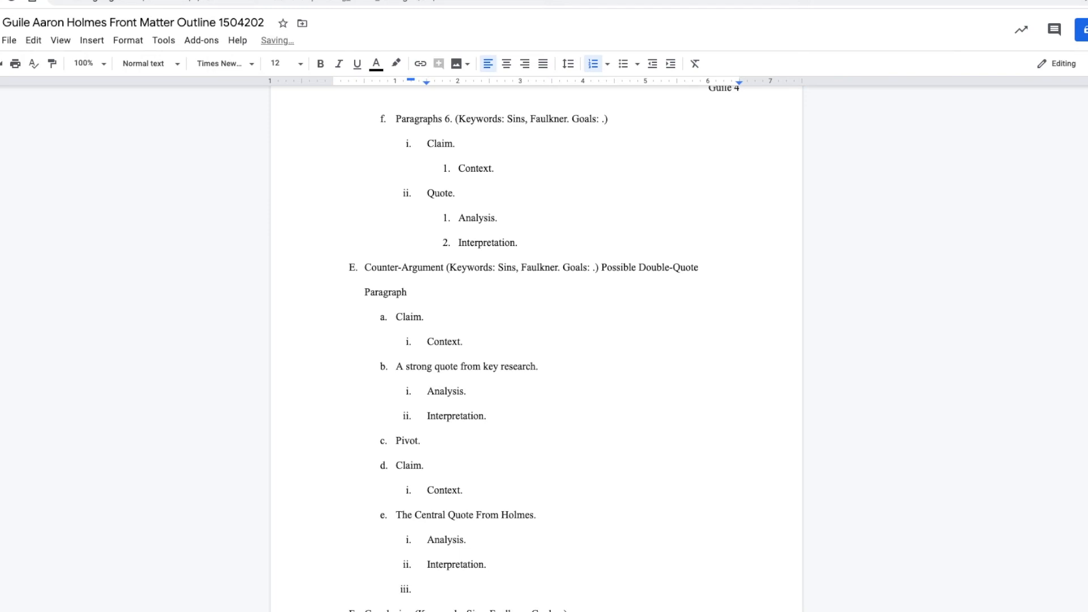
pyautogui.hotkey('shift', 'Tab')
pyautogui.write('Tie both quotes ')
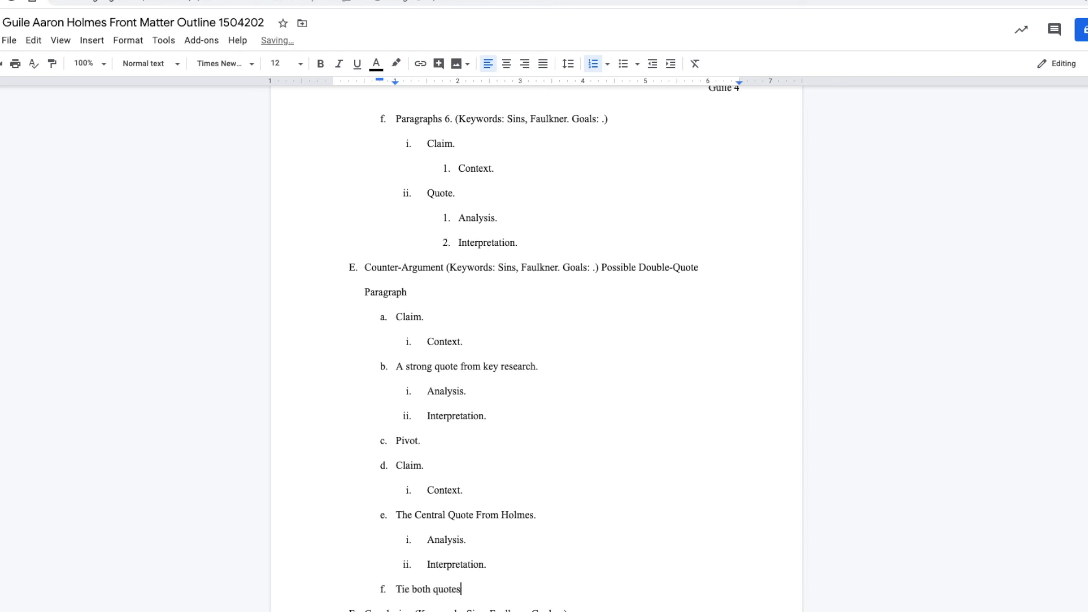
pyautogui.write('together.')
# Add item g, "Transition to the conclusion.", to close the Counter-Argument section.
pyautogui.press('Return')
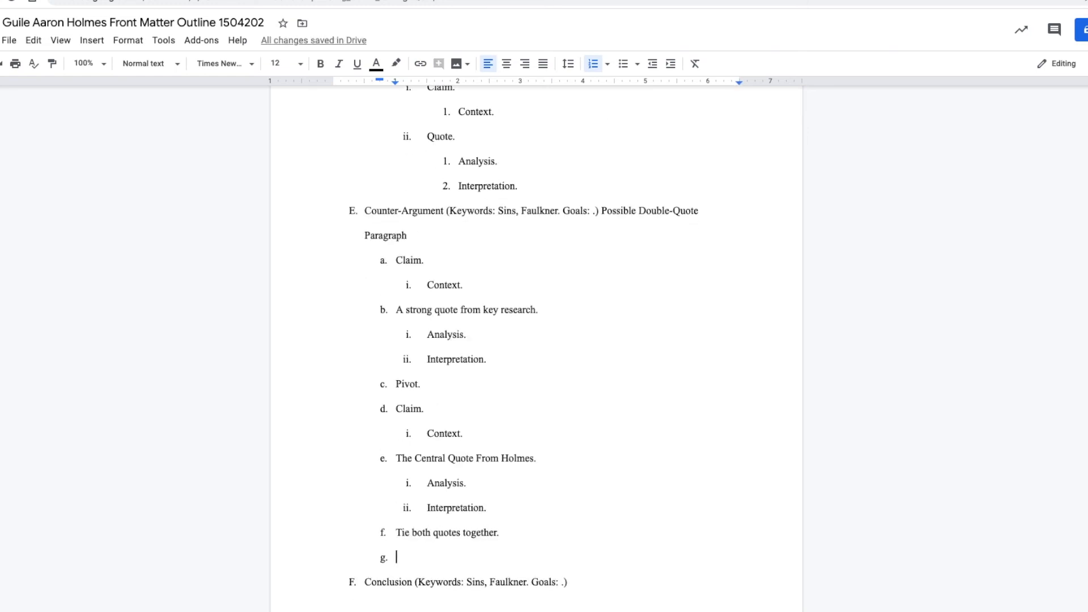
pyautogui.write('Tra')
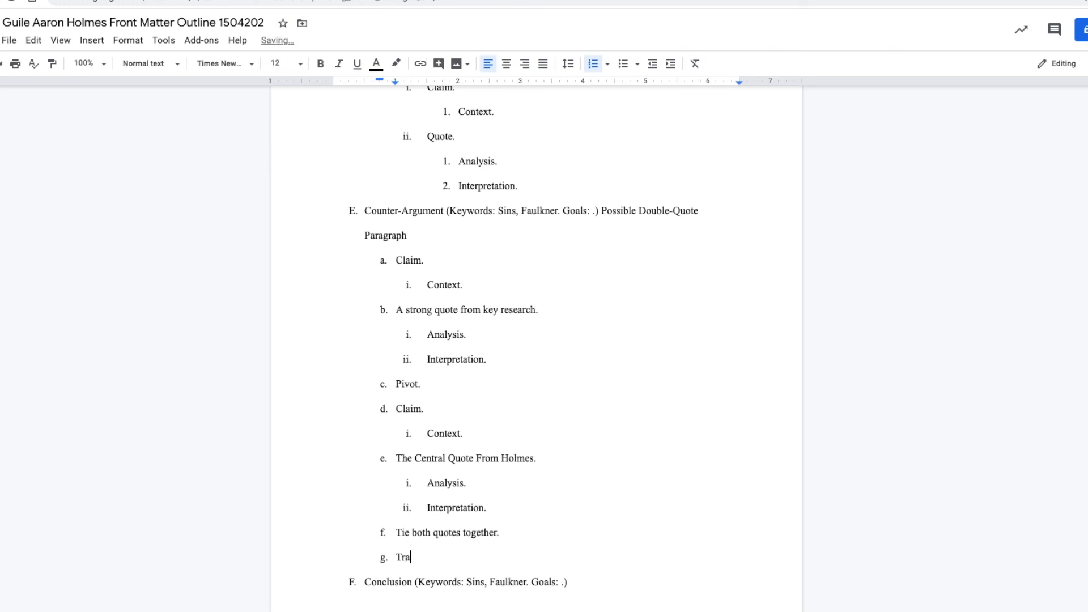
pyautogui.write('nsition to the conclusion')
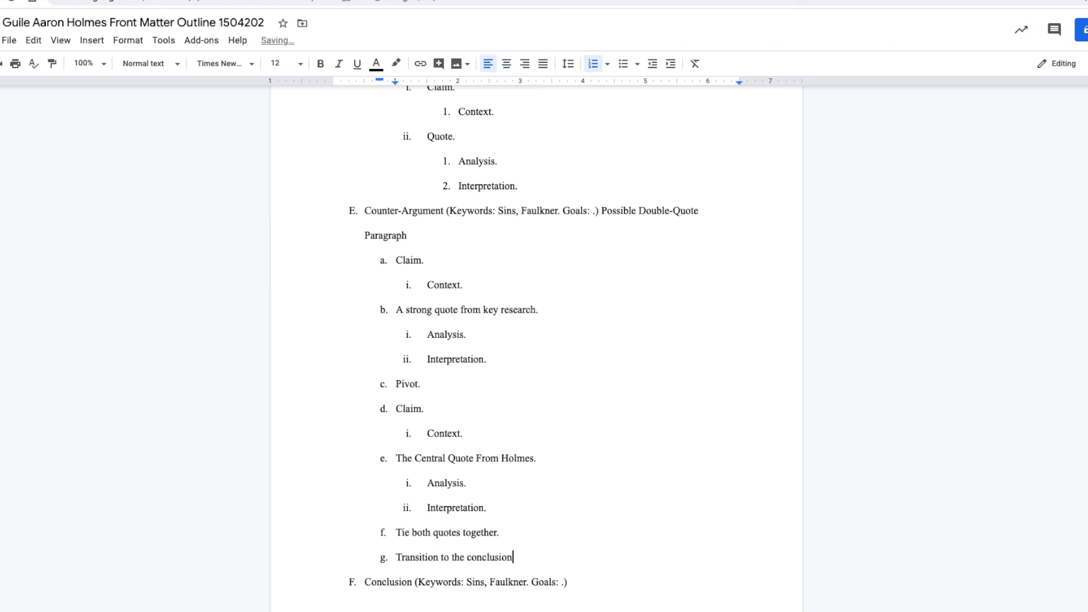
pyautogui.write('.')
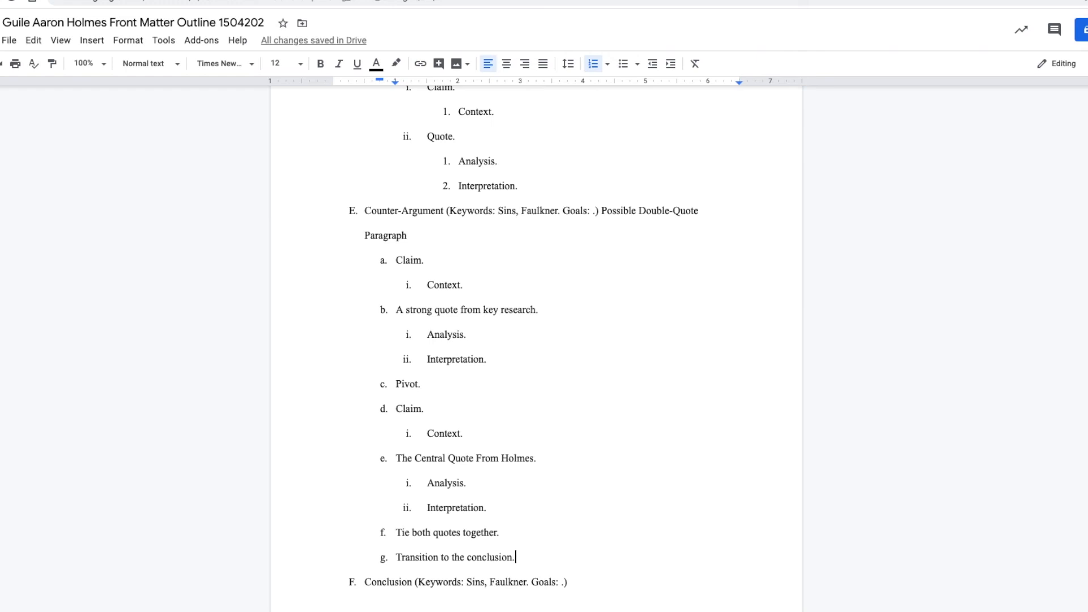
# Delete the "Interpretation." sub-item under "A strong quote from key research.".
pyautogui.press('Up')
pyautogui.press('Up')
pyautogui.press('Up')
pyautogui.press('Up')
pyautogui.press('Up')
pyautogui.press('Up')
pyautogui.press('Up')
pyautogui.press('Up')
pyautogui.hotkey('shift', 'Left')
pyautogui.hotkey('shift', 'Left')
pyautogui.hotkey('shift', 'Left')
pyautogui.hotkey('shift', 'Left')
pyautogui.hotkey('shift', 'Left')
pyautogui.hotkey('shift', 'Left')
pyautogui.hotkey('shift', 'Left')
pyautogui.hotkey('shift', 'Left')
pyautogui.hotkey('shift', 'Left')
pyautogui.hotkey('shift', 'Left')
pyautogui.hotkey('shift', 'Left')
pyautogui.hotkey('shift', 'Left')
pyautogui.hotkey('shift', 'Left')
pyautogui.hotkey('shift', 'Left')
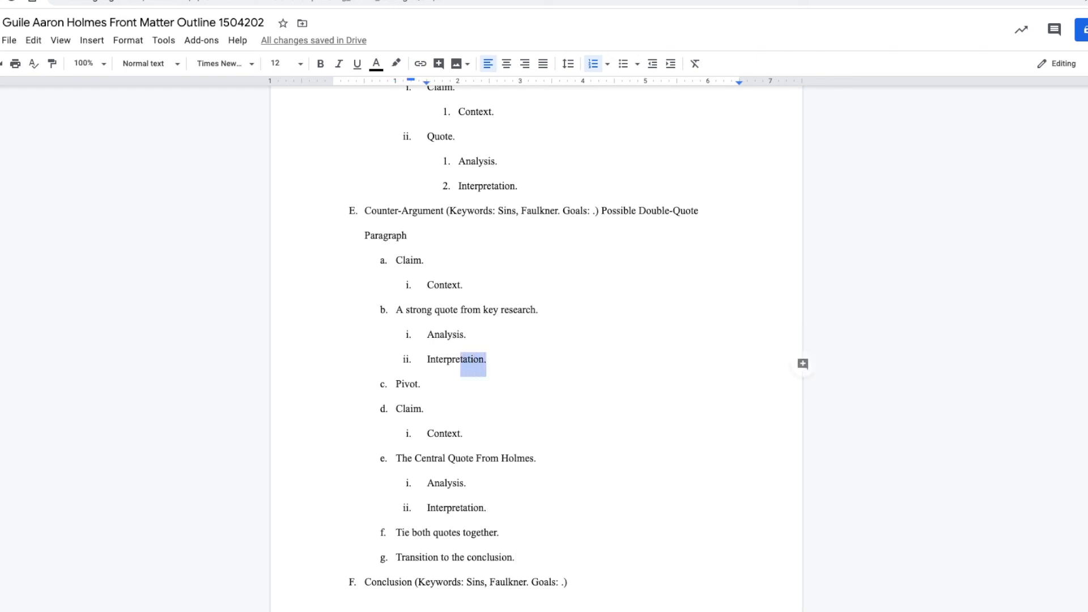
pyautogui.hotkey('shift', 'Left')
pyautogui.press('BackSpace')
pyautogui.press('BackSpace')
pyautogui.press('BackSpace')
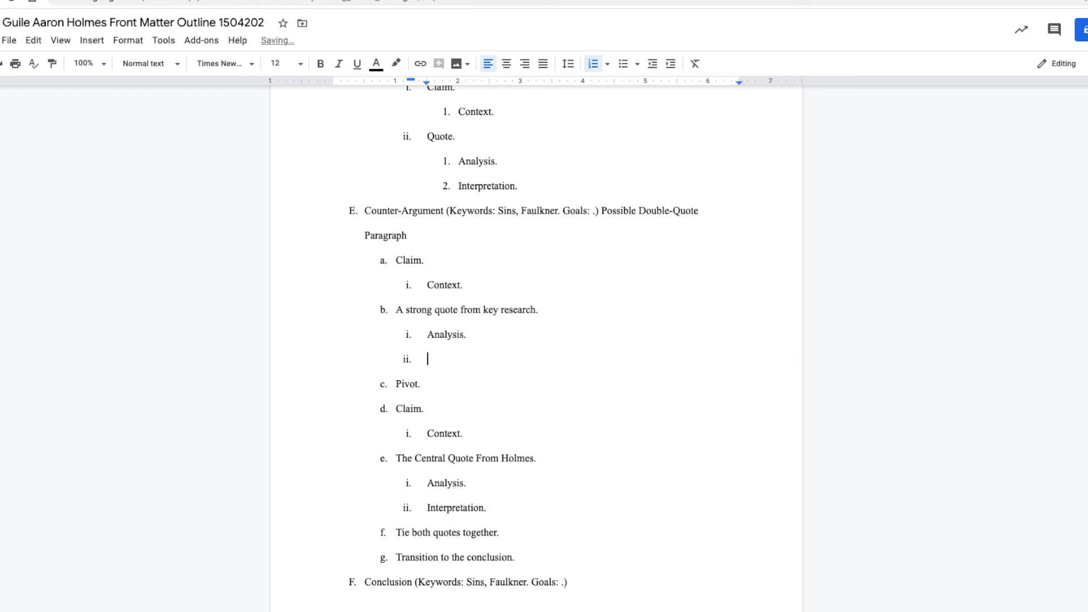
pyautogui.press('BackSpace')
pyautogui.press('Down')
pyautogui.press('Down')
pyautogui.press('Down')
pyautogui.press('Down')
pyautogui.press('Down')
pyautogui.press('Down')
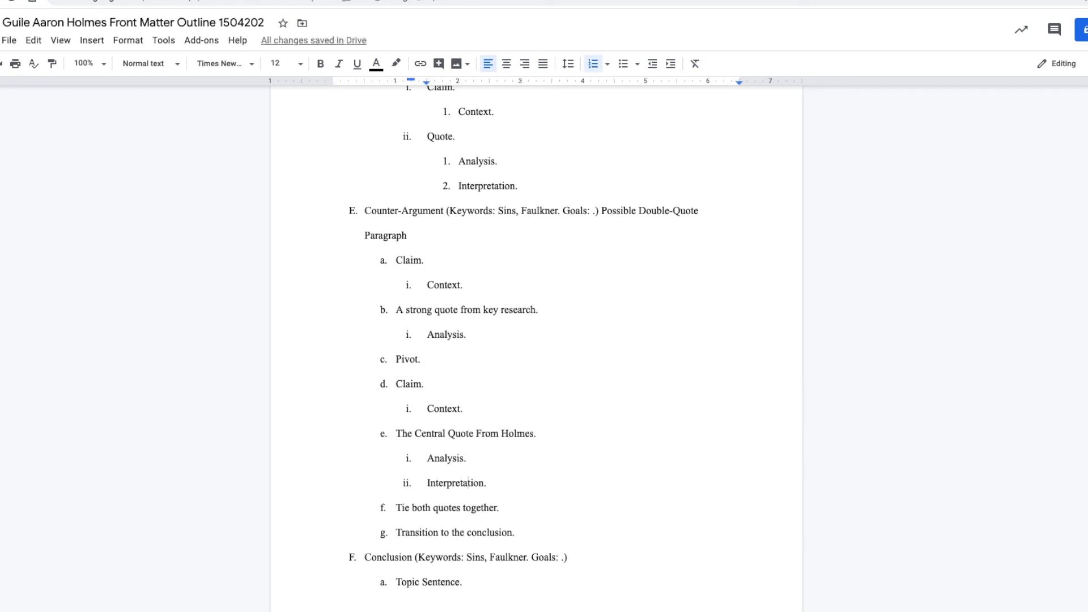
pyautogui.press('Right')
pyautogui.press('Right')
pyautogui.press('Right')
pyautogui.press('Right')
pyautogui.press('Right')
pyautogui.press('Left')
pyautogui.press('Left')
pyautogui.press('Left')
pyautogui.press('Left')
pyautogui.press('Left')
pyautogui.press('Left')
pyautogui.press('Left')
pyautogui.press('Left')
pyautogui.press('Left')
pyautogui.press('Left')
pyautogui.press('Left')
# Undo the deletion of the first "Interpretation." sub-item in the Counter-Argument section and remove that sub-item again.
pyautogui.press('super+z')
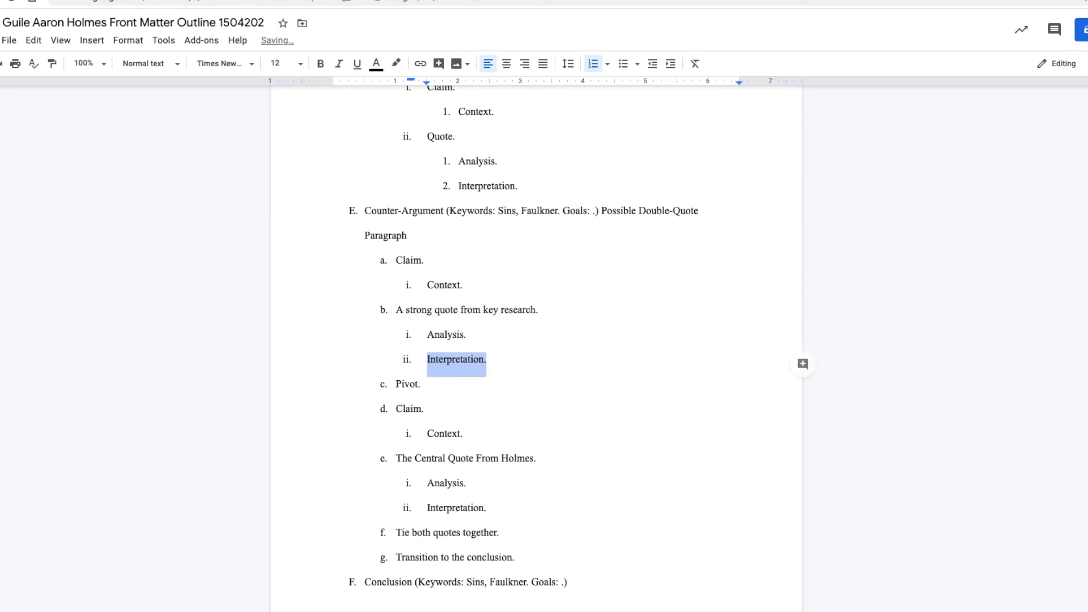
pyautogui.press('BackSpace')
pyautogui.press('BackSpace')
pyautogui.press('BackSpace')
pyautogui.press('BackSpace')
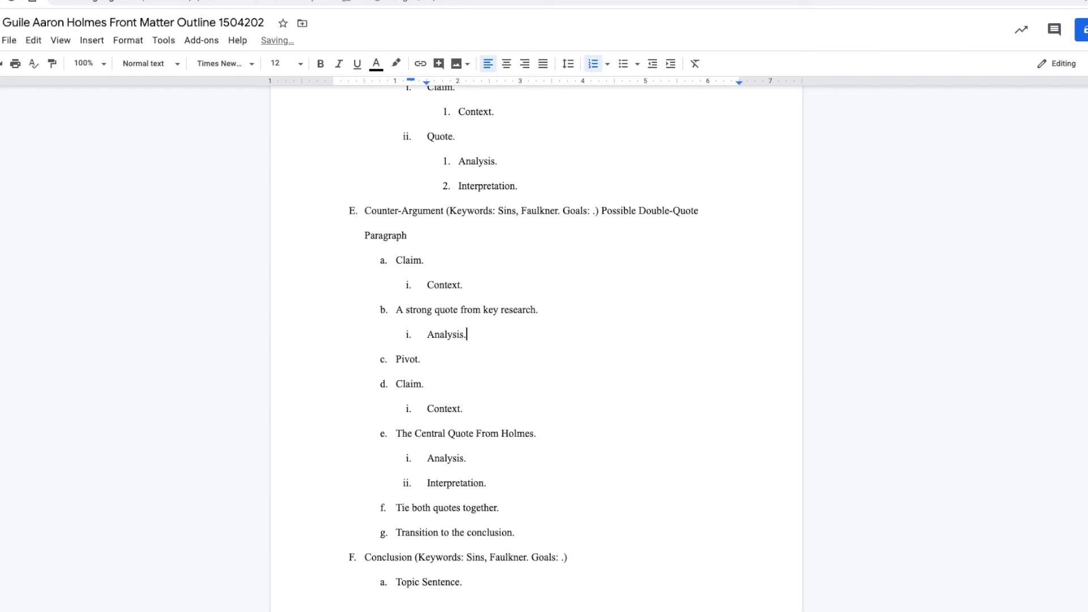
pyautogui.press('Down')
pyautogui.press('Down')
pyautogui.press('Down')
pyautogui.press('Down')
pyautogui.press('Down')
pyautogui.press('Down')
pyautogui.press('Down')
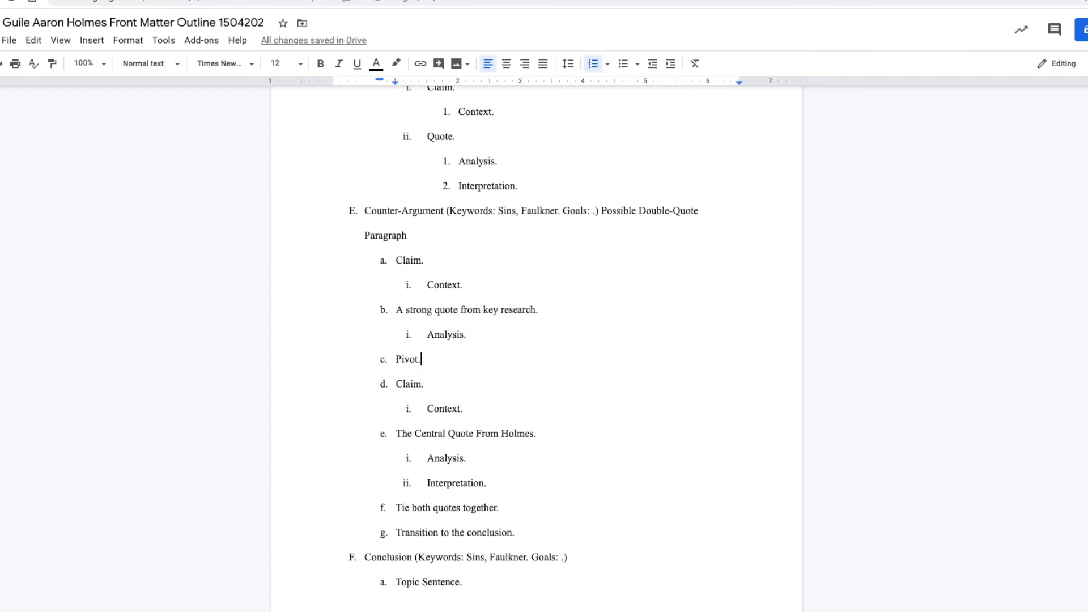
# Promote the "Interpretation." sub-item under "The Central Quote From Holmes." to a lettered item of the Counter-Argument section.
pyautogui.press('Left')
pyautogui.press('Left')
pyautogui.press('Left')
pyautogui.press('Left')
pyautogui.press('Left')
pyautogui.press('Left')
pyautogui.press('Left')
pyautogui.hotkey('shift', 'Tab')
# Extend item f of the Counter-Argument section to read "Interpretation of both quotes in how they interact or work together.".
pyautogui.press('Right')
pyautogui.press('Right')
pyautogui.press('Right')
pyautogui.press('Right')
pyautogui.press('Right')
pyautogui.press('Right')
pyautogui.press('Right')
pyautogui.press('Right')
pyautogui.press('Right')
pyautogui.press('Right')
pyautogui.press('Right')
pyautogui.press('Right')
pyautogui.press('Right')
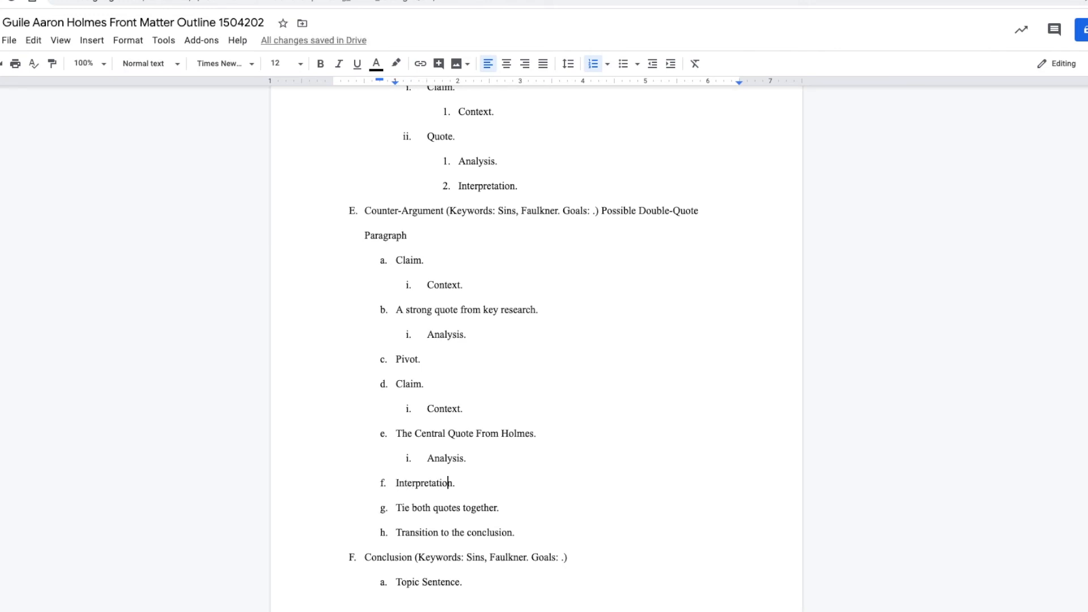
pyautogui.write('of bo')
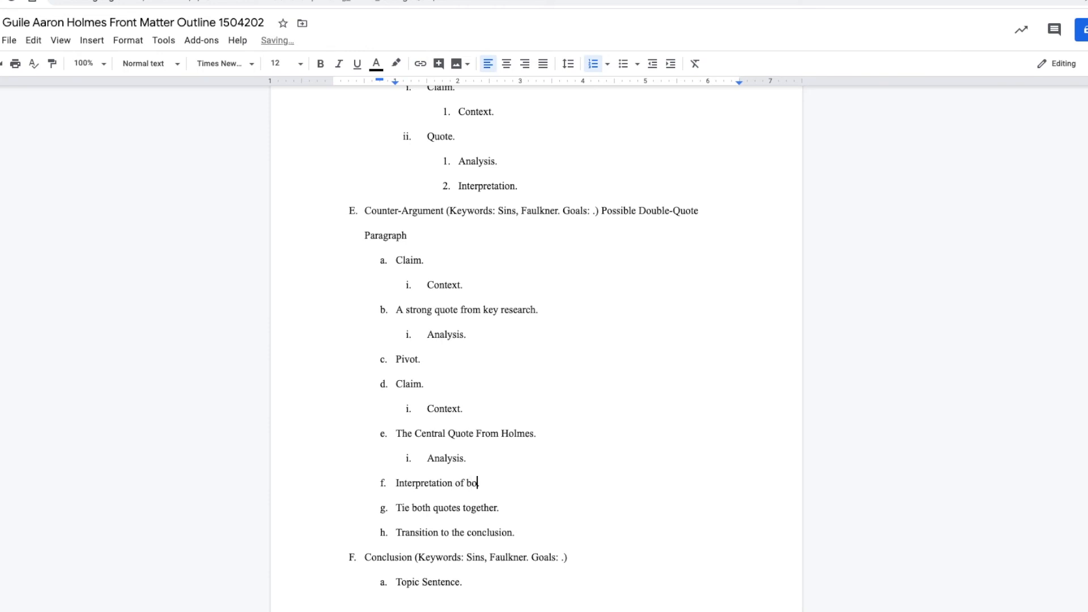
pyautogui.write('th quotes in how they interact')
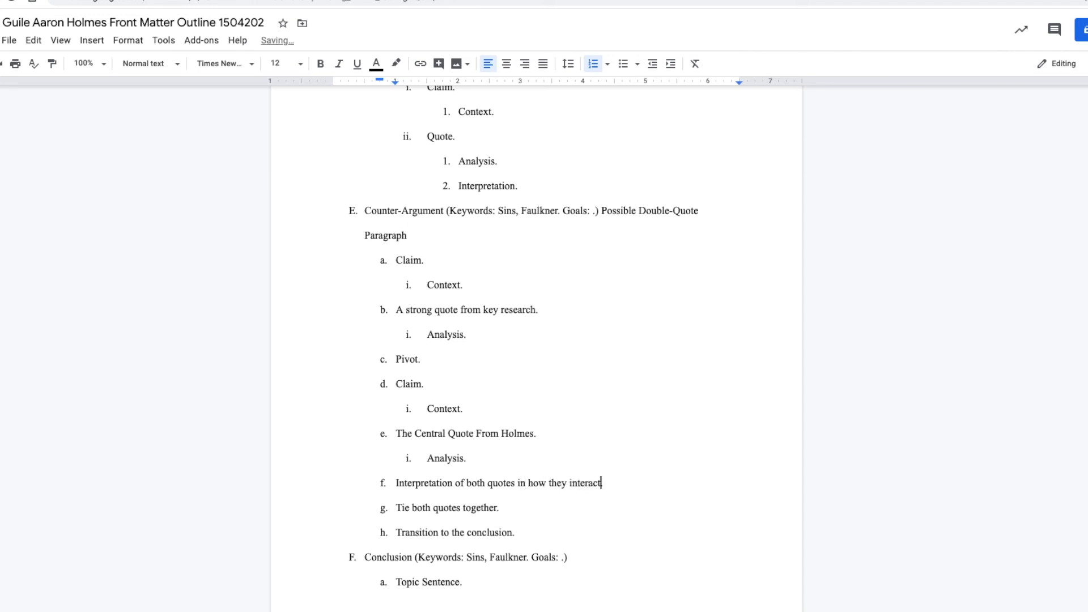
pyautogui.write(' or work together')
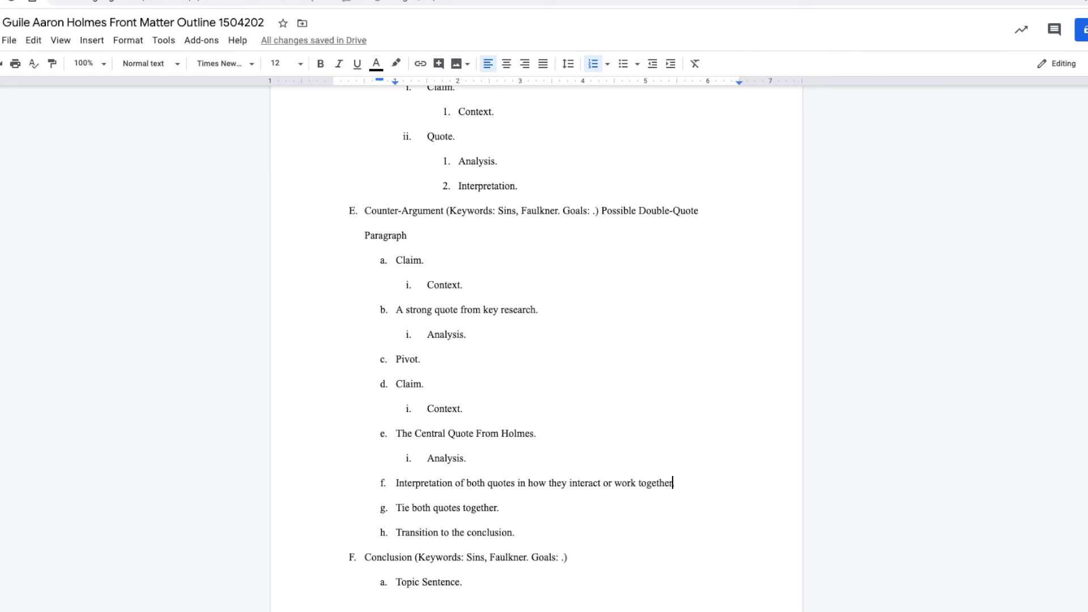
# Add the sample phrase “On the other hand”, in quotation marks, after the first "Claim." of the Counter-Argument section.
pyautogui.press('Up')
pyautogui.press('Up')
pyautogui.press('Up')
pyautogui.press('Up')
pyautogui.press('Up')
pyautogui.press('Up')
pyautogui.press('Up')
pyautogui.press('Up')
pyautogui.press('Up')
pyautogui.press('Up')
pyautogui.press('Down')
pyautogui.write('On the ot')
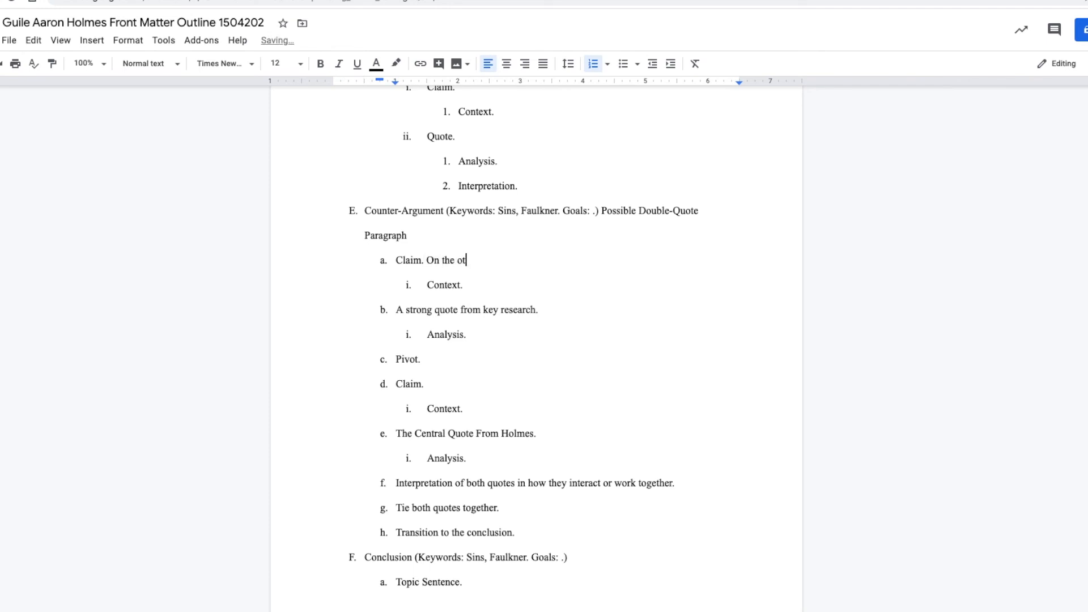
pyautogui.write('her hand')
pyautogui.write('"')
pyautogui.press('Left')
pyautogui.press('Left')
pyautogui.press('Left')
pyautogui.press('Left')
pyautogui.press('Left')
pyautogui.press('Left')
pyautogui.press('Left')
pyautogui.press('Left')
pyautogui.press('Left')
pyautogui.press('Left')
pyautogui.press('Left')
pyautogui.press('Left')
pyautogui.press('Left')
pyautogui.press('Left')
pyautogui.press('Left')
pyautogui.press('Left')
pyautogui.press('Left')
pyautogui.press('Left')
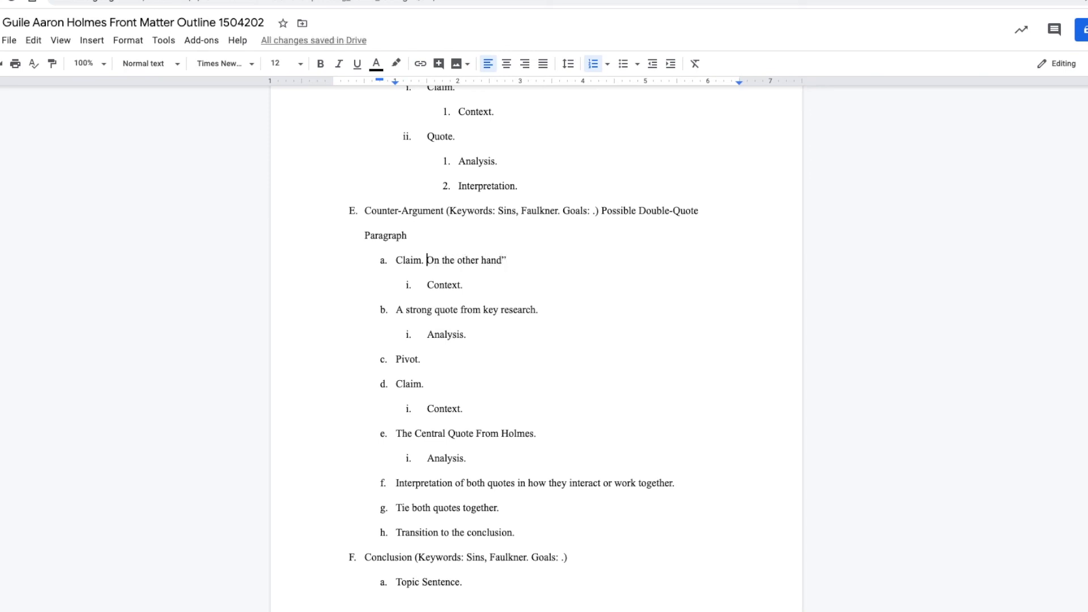
pyautogui.write('"')
# Add the sample sentence “However, Holmes disagrees with that idea . . .” after "Pivot." in the Counter-Argument section.
pyautogui.press('Down')
pyautogui.press('Down')
pyautogui.press('Down')
pyautogui.press('Down')
pyautogui.write('"Howeve')
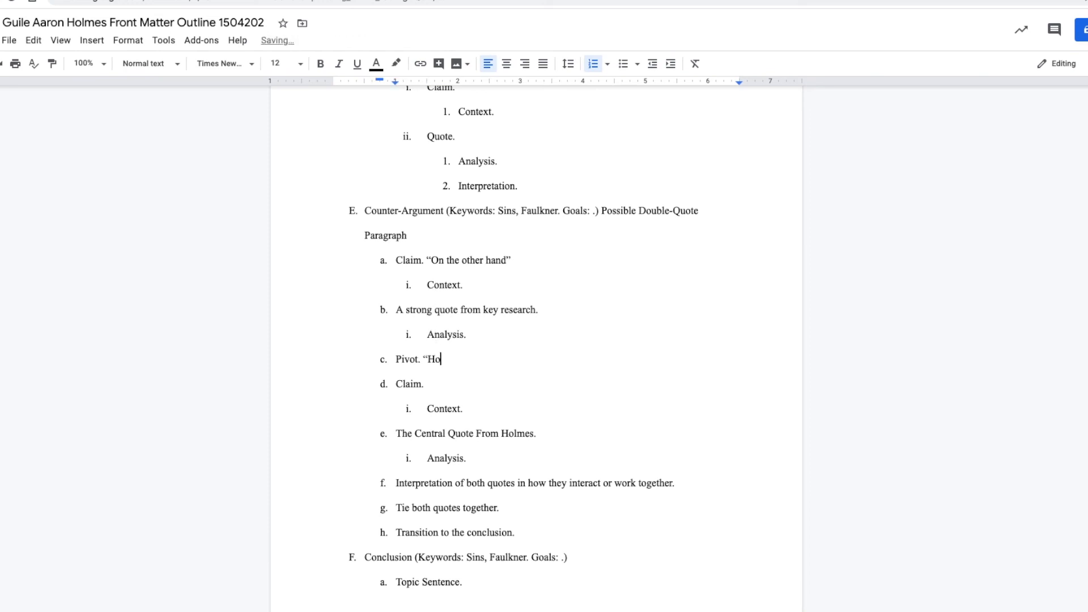
pyautogui.write('r, Holmes disagrr')
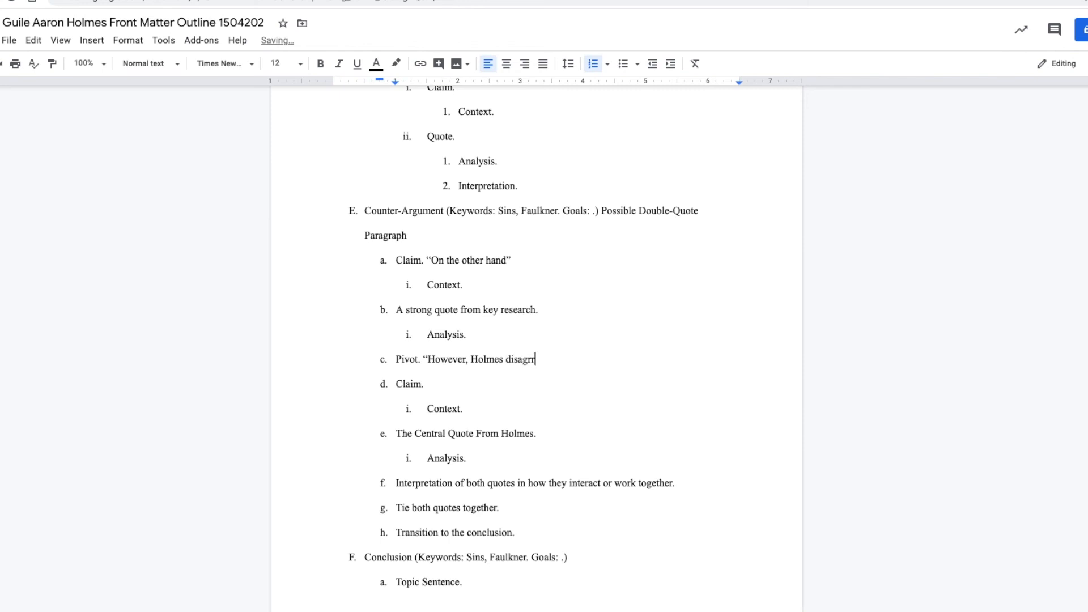
pyautogui.press('BackSpace')
pyautogui.write('ees with that idea . . ."')
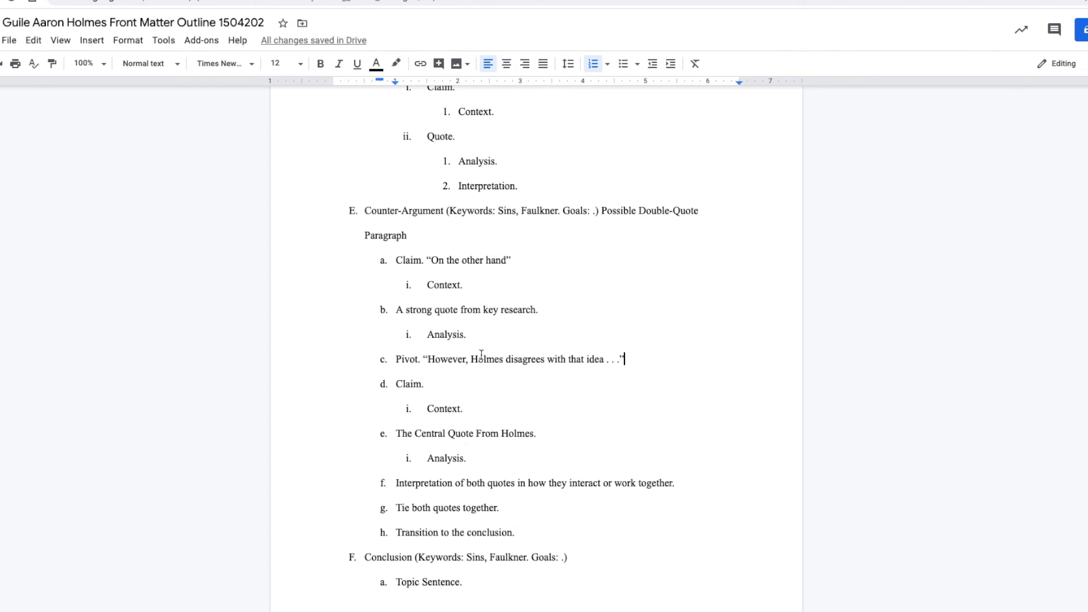
# Review the whole outline, from the Conclusion back through the support, mapping and review sections to the Introduction.
pyautogui.scroll(-5, 481, 355)
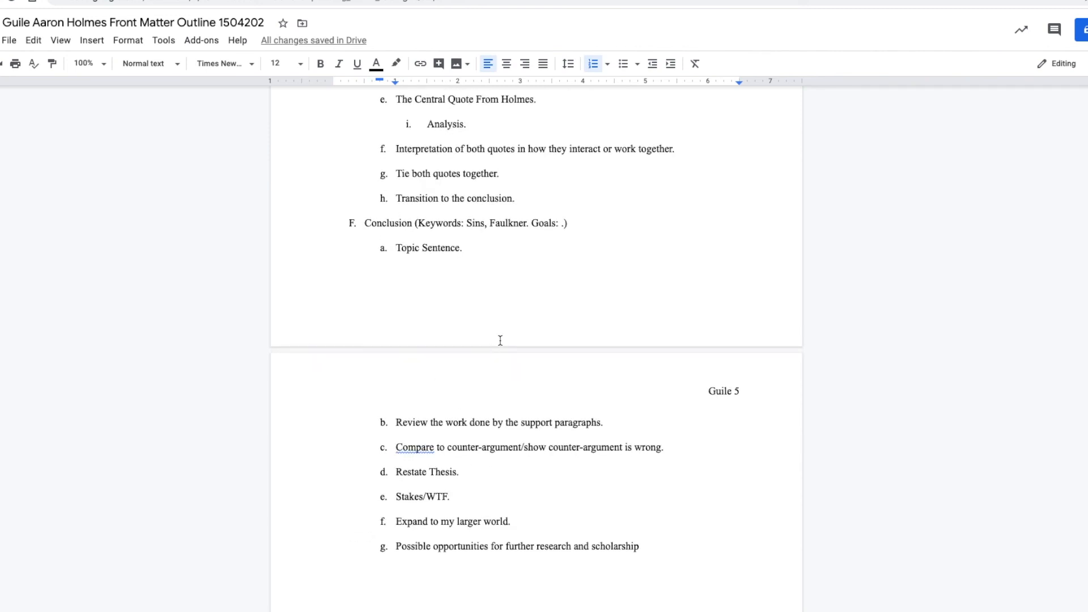
pyautogui.scroll(14, 498, 340)
pyautogui.scroll(20, 500, 340)
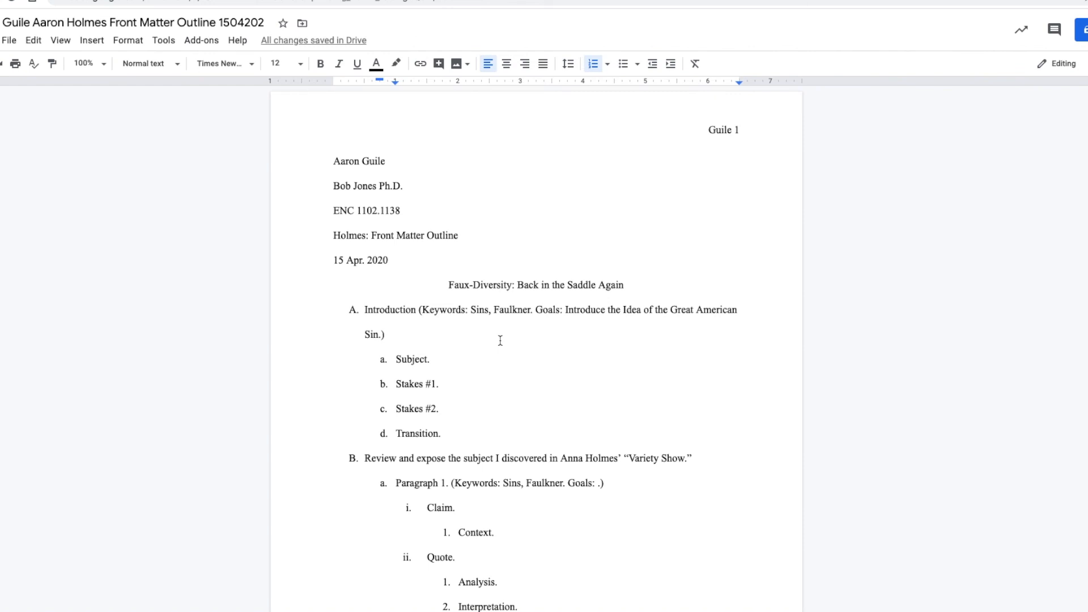
pyautogui.scroll(-20, 500, 341)
pyautogui.press('Up')
pyautogui.press('Up')
pyautogui.press('Up')
pyautogui.press('Up')
pyautogui.press('Up')
pyautogui.press('Up')
pyautogui.press('Up')
pyautogui.press('Up')
pyautogui.press('Up')
pyautogui.press('Up')
pyautogui.press('Up')
pyautogui.press('Up')
pyautogui.press('Up')
pyautogui.press('Up')
pyautogui.press('Up')
pyautogui.press('Up')
pyautogui.press('Up')
pyautogui.press('Up')
pyautogui.press('Up')
pyautogui.press('Up')
pyautogui.press('Up')
pyautogui.press('Up')
pyautogui.press('Up')
pyautogui.press('Up')
pyautogui.press('Up')
pyautogui.press('Up')
pyautogui.press('Up')
pyautogui.press('Up')
pyautogui.press('Up')
pyautogui.press('Up')
pyautogui.press('Up')
pyautogui.press('Up')
pyautogui.press('Up')
pyautogui.press('Up')
pyautogui.press('Up')
pyautogui.press('Up')
pyautogui.press('Up')
pyautogui.press('Up')
pyautogui.press('Up')
pyautogui.press('Up')
pyautogui.press('Up')
pyautogui.press('Up')
pyautogui.press('Up')
pyautogui.press('Up')
pyautogui.press('Up')
pyautogui.press('Up')
pyautogui.press('Up')
pyautogui.press('Down')
pyautogui.press('Down')
pyautogui.press('Down')
pyautogui.press('Down')
pyautogui.press('Down')
pyautogui.press('Down')
pyautogui.press('Down')
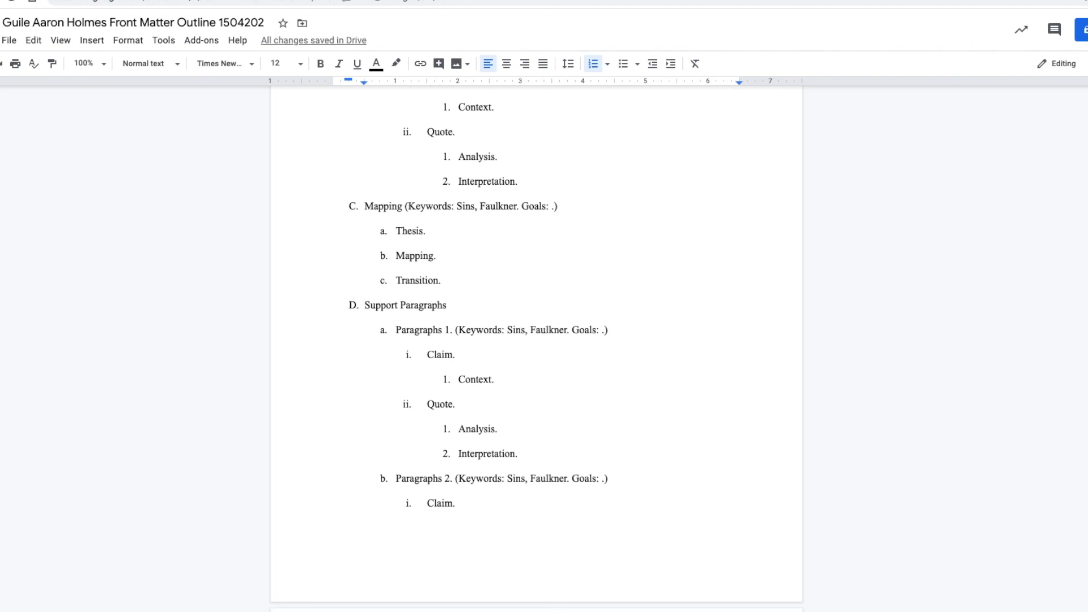
pyautogui.press('Up')
pyautogui.press('Up')
pyautogui.press('Up')
pyautogui.press('Up')
pyautogui.press('Up')
pyautogui.press('Up')
pyautogui.press('Up')
pyautogui.press('Up')
pyautogui.press('Up')
pyautogui.press('Up')
pyautogui.press('Up')
pyautogui.press('Up')
pyautogui.press('Up')
pyautogui.press('Up')
pyautogui.press('Up')
pyautogui.press('Up')
pyautogui.press('Up')
pyautogui.press('Up')
pyautogui.press('Up')
pyautogui.press('Up')
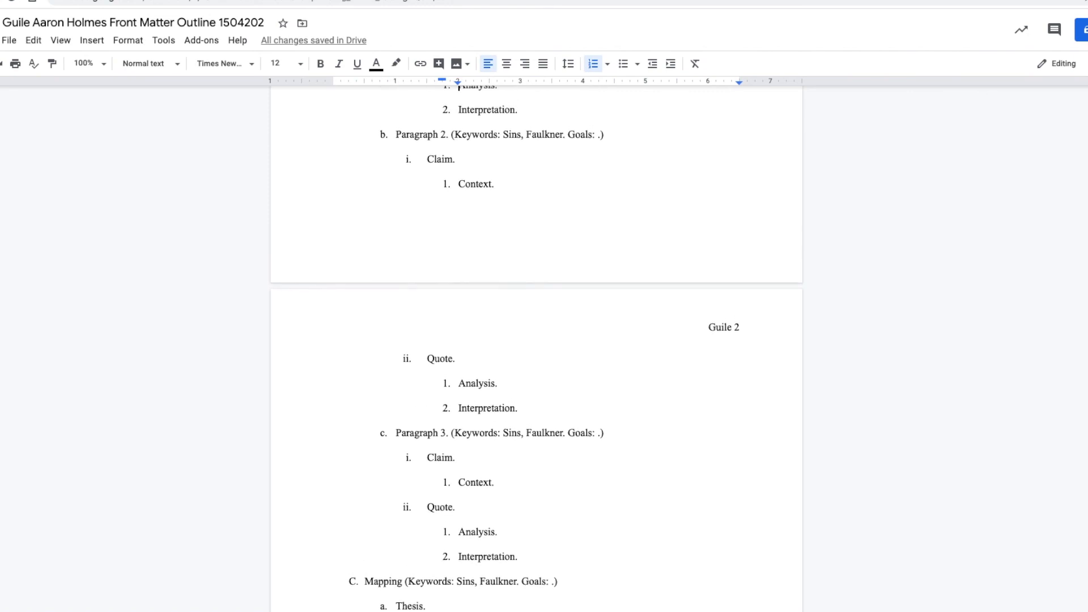
pyautogui.press('Up')
pyautogui.press('Up')
pyautogui.press('Up')
pyautogui.press('Up')
pyautogui.press('Up')
pyautogui.press('Up')
pyautogui.press('Up')
pyautogui.press('Up')
pyautogui.press('Up')
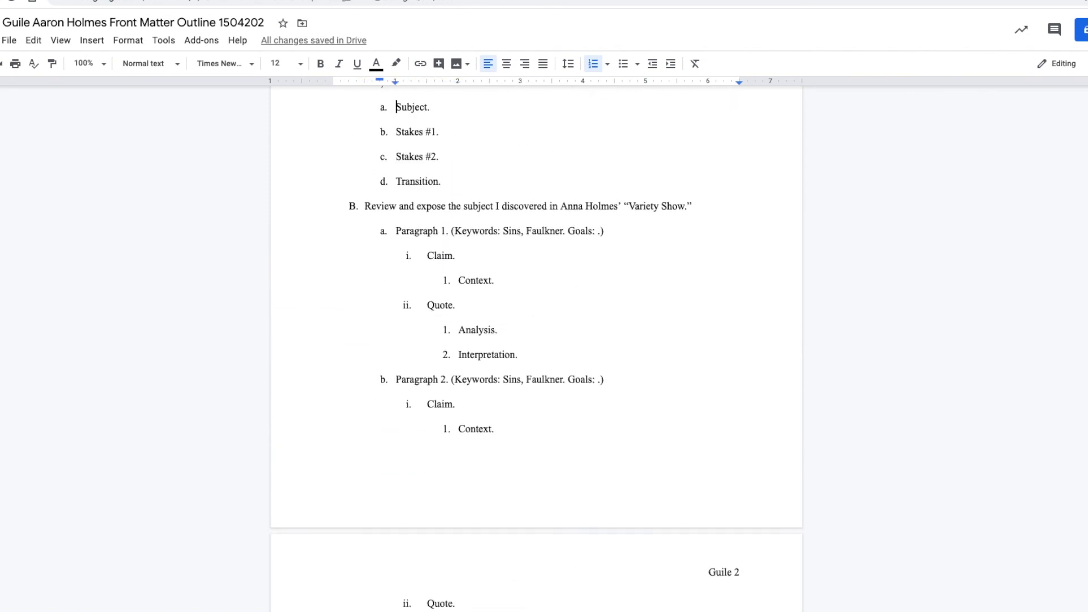
# Examine the outline from the Introduction items through the three section B paragraphs to the Mapping and Support Paragraphs headings, and recheck section B.
pyautogui.press('Down')
pyautogui.press('Down')
pyautogui.press('Down')
pyautogui.press('Down')
pyautogui.press('Down')
pyautogui.press('Down')
pyautogui.press('Down')
pyautogui.press('Down')
pyautogui.press('Down')
pyautogui.press('Down')
pyautogui.press('Down')
pyautogui.press('Down')
pyautogui.press('Down')
pyautogui.press('Down')
pyautogui.press('Down')
pyautogui.press('Down')
pyautogui.press('Down')
pyautogui.press('Down')
pyautogui.press('Down')
pyautogui.press('Down')
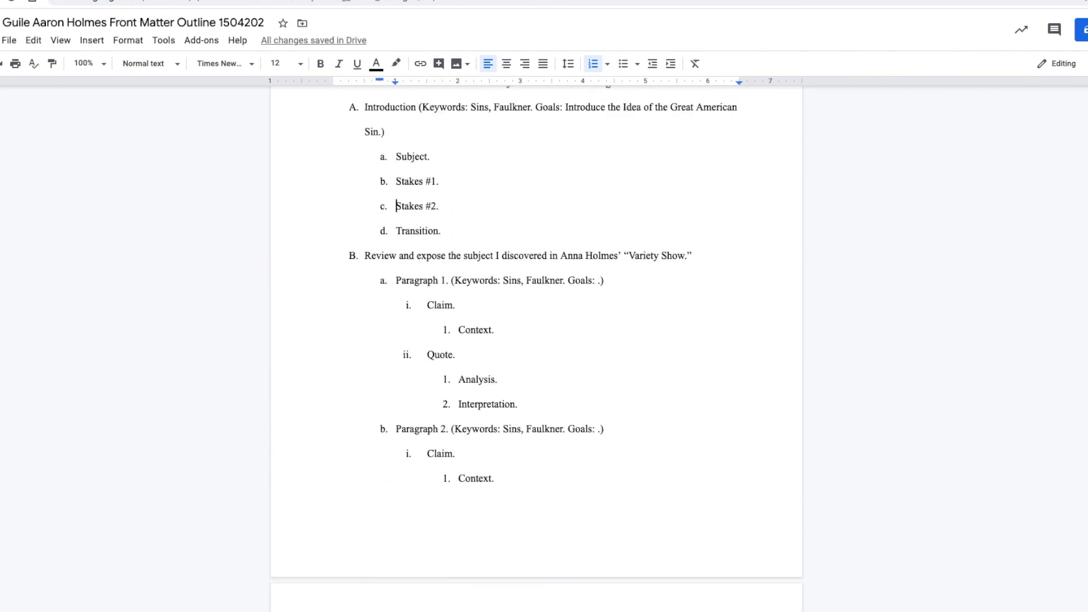
pyautogui.press('Down')
pyautogui.press('Down')
pyautogui.press('Down')
pyautogui.press('Down')
pyautogui.press('Down')
pyautogui.press('Down')
pyautogui.press('Down')
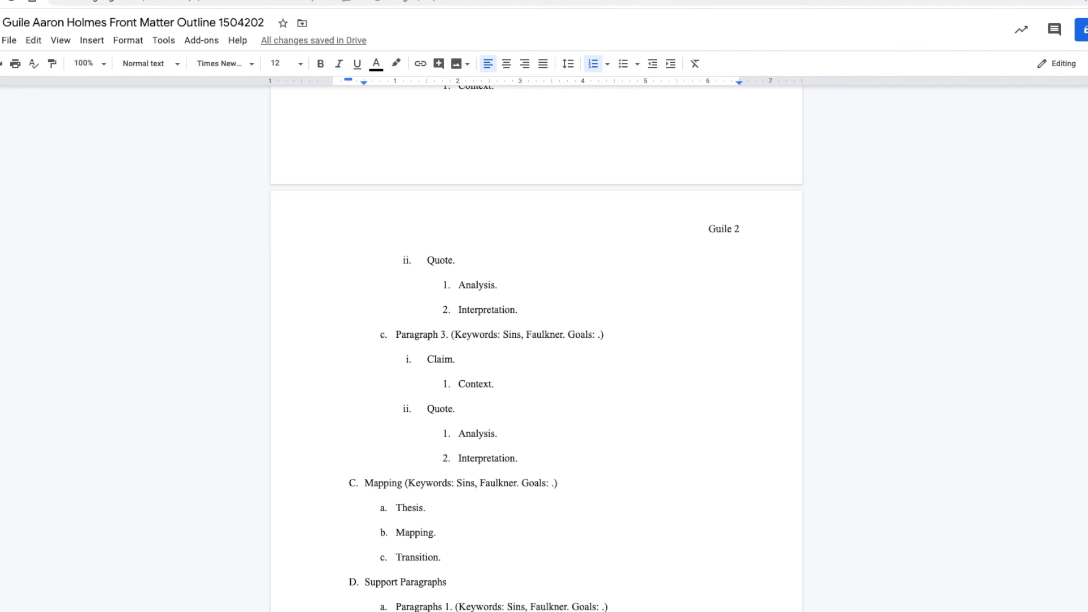
pyautogui.scroll(9, 432, 361)
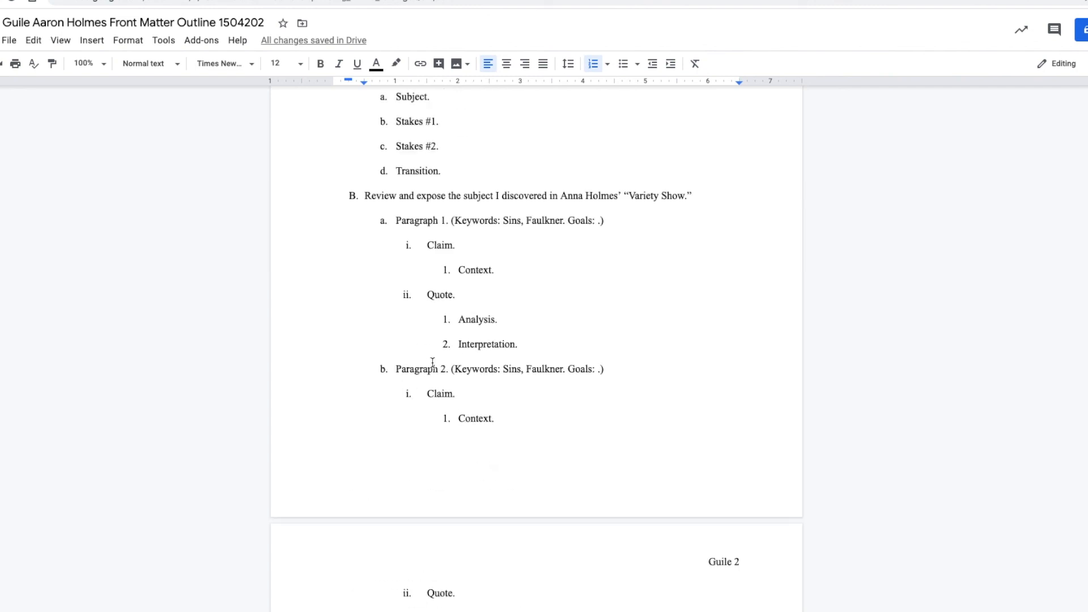
pyautogui.scroll(-3, 432, 361)
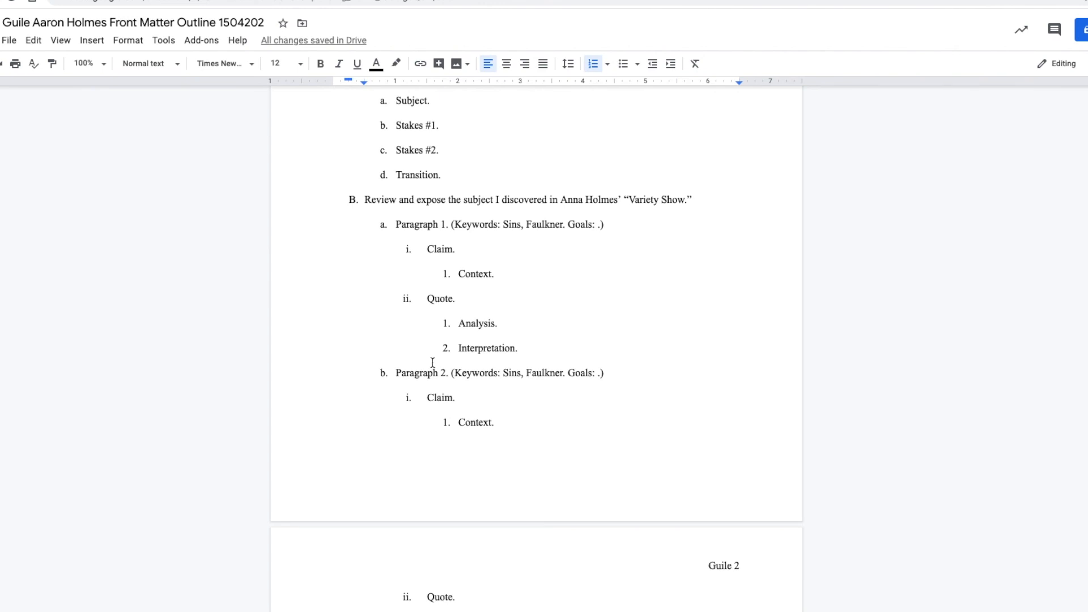